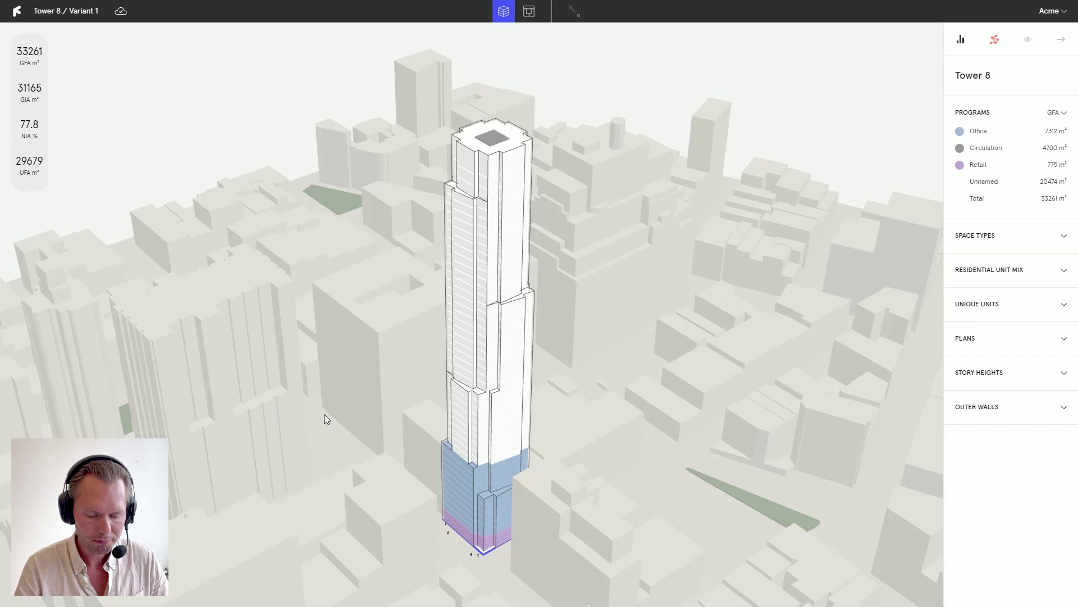
Step: Open the floor plan of the tower's story 18 for editing
left_click_drag(325, 414, 362, 358)
scroll(304, 420, "down", 3)
scroll(296, 421, "up", 2)
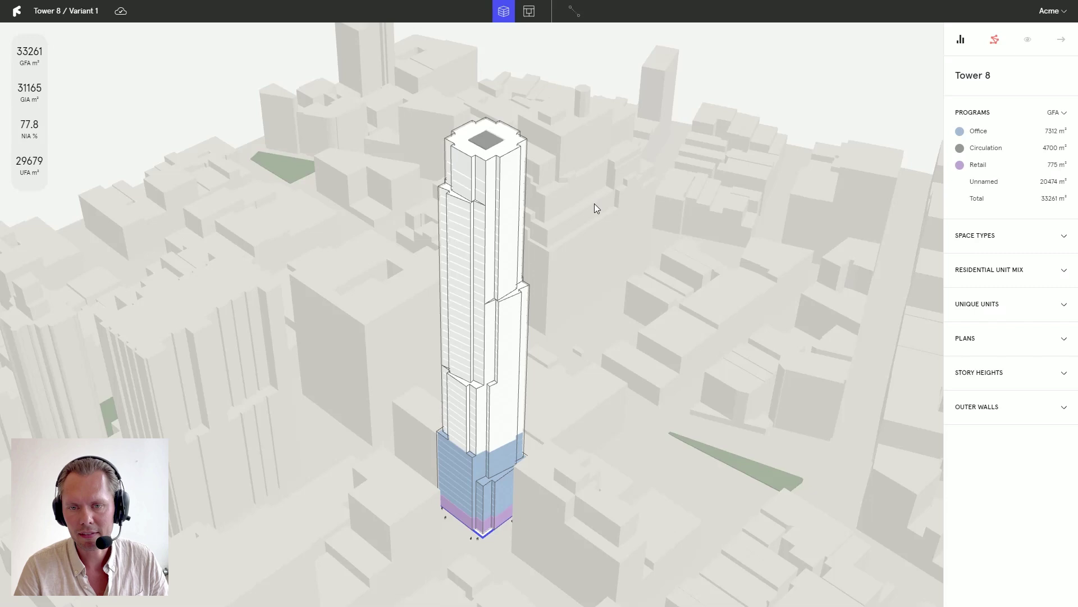
left_click(477, 421)
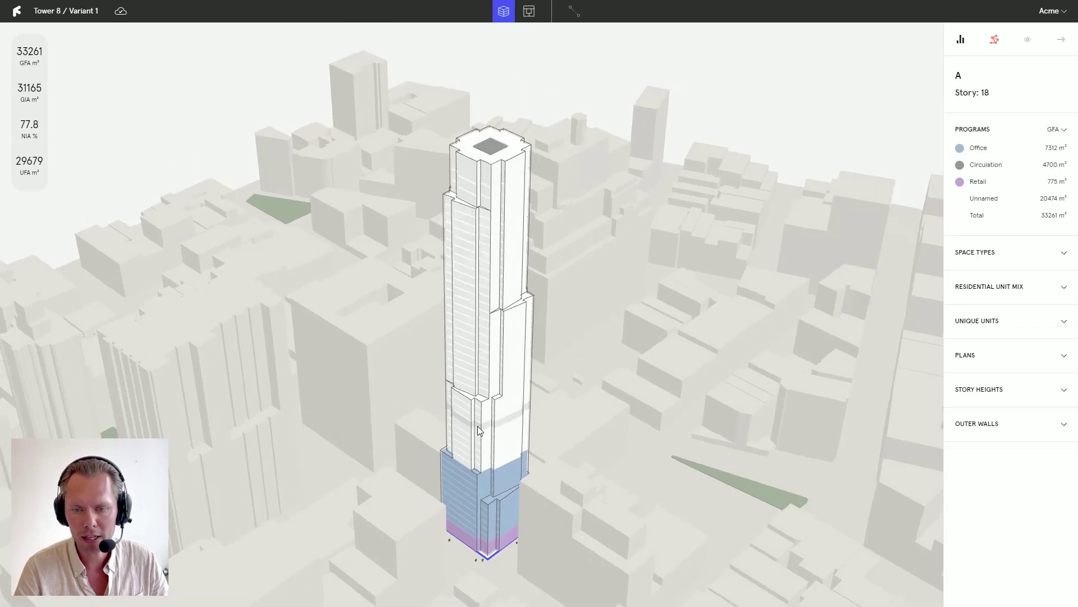
double_click(477, 428)
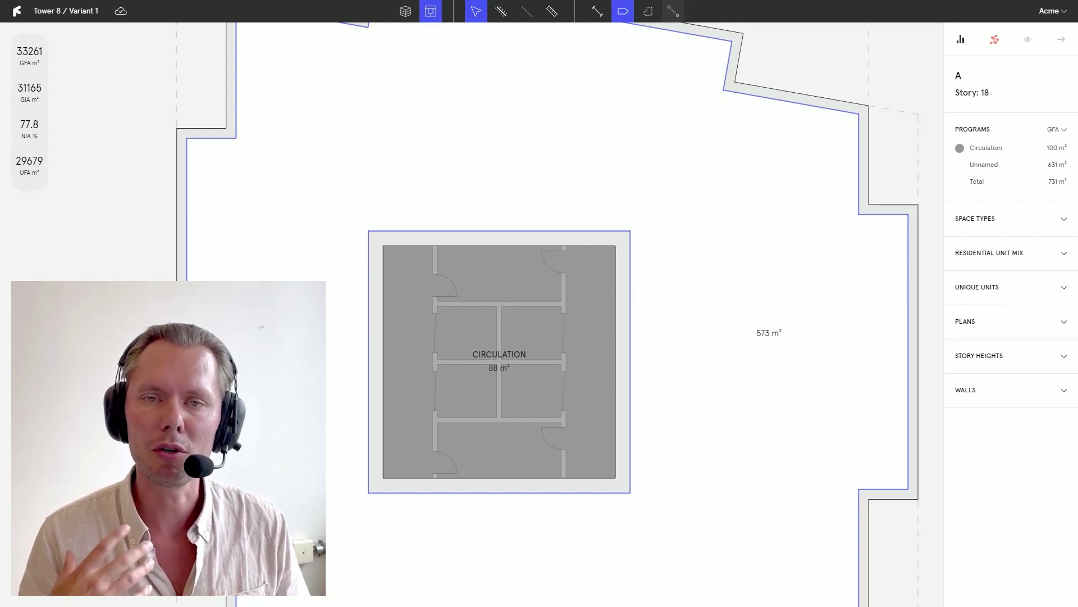
Step: Open the circulation core's unit plan on story 18, examine its interior layout, and return to the floor plan
scroll(442, 281, "down", 3)
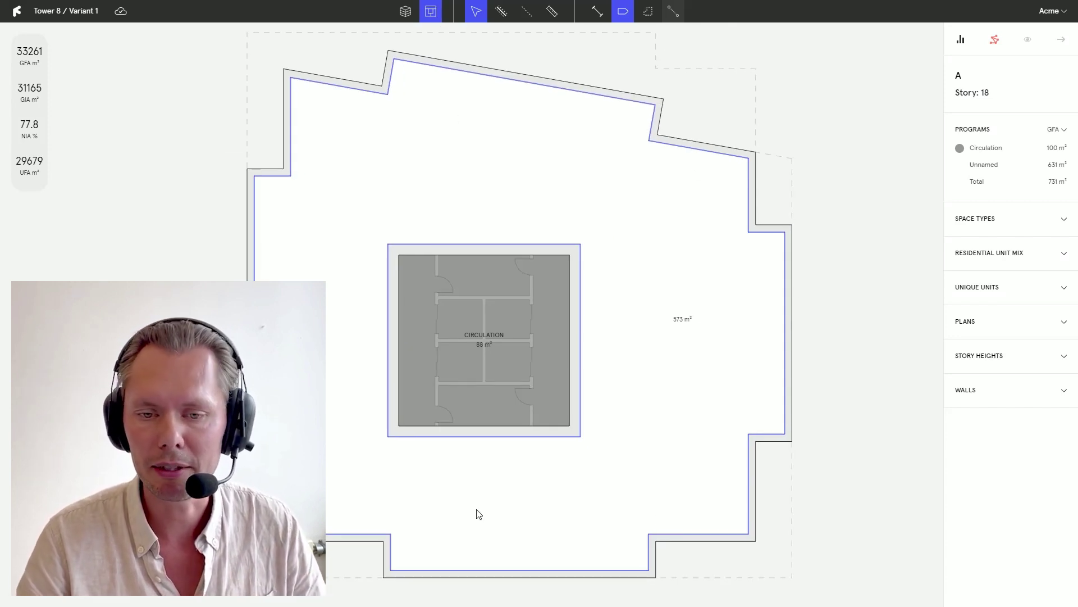
scroll(569, 488, "up", 3)
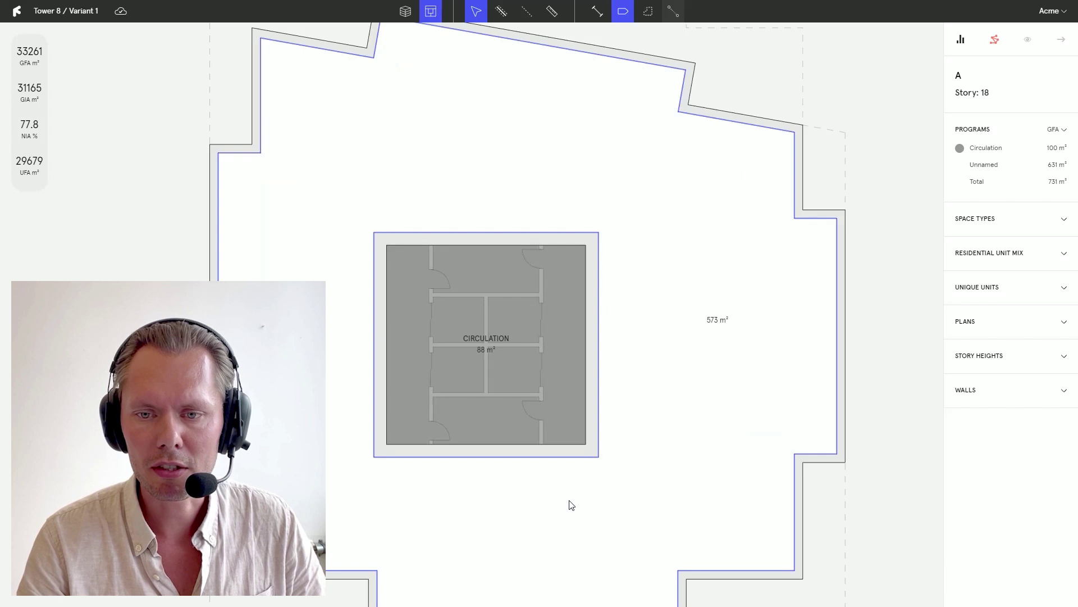
middle_click_drag(570, 502, 599, 479)
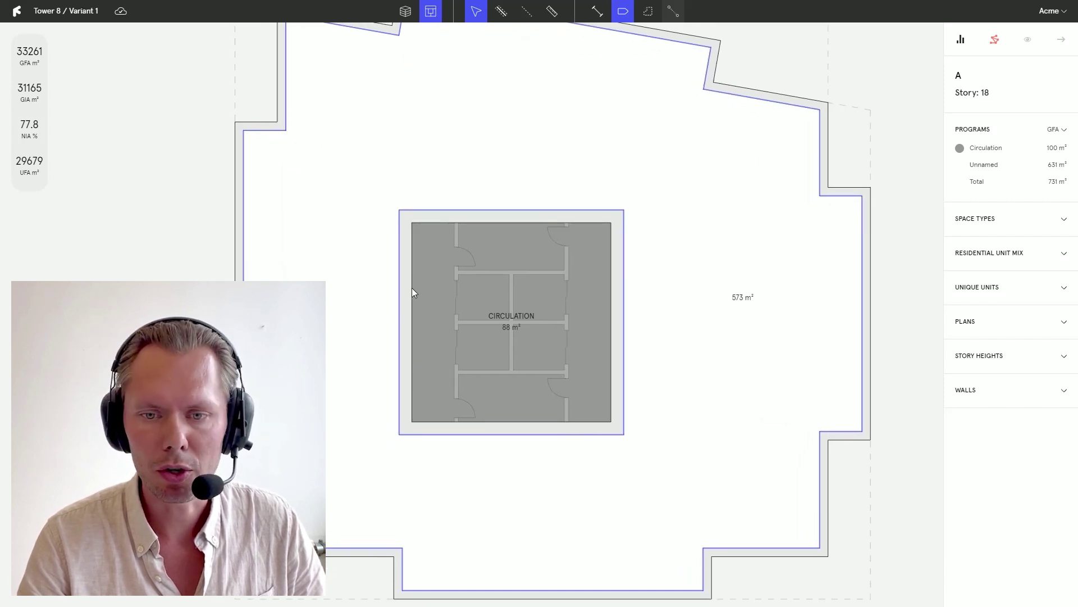
double_click(432, 284)
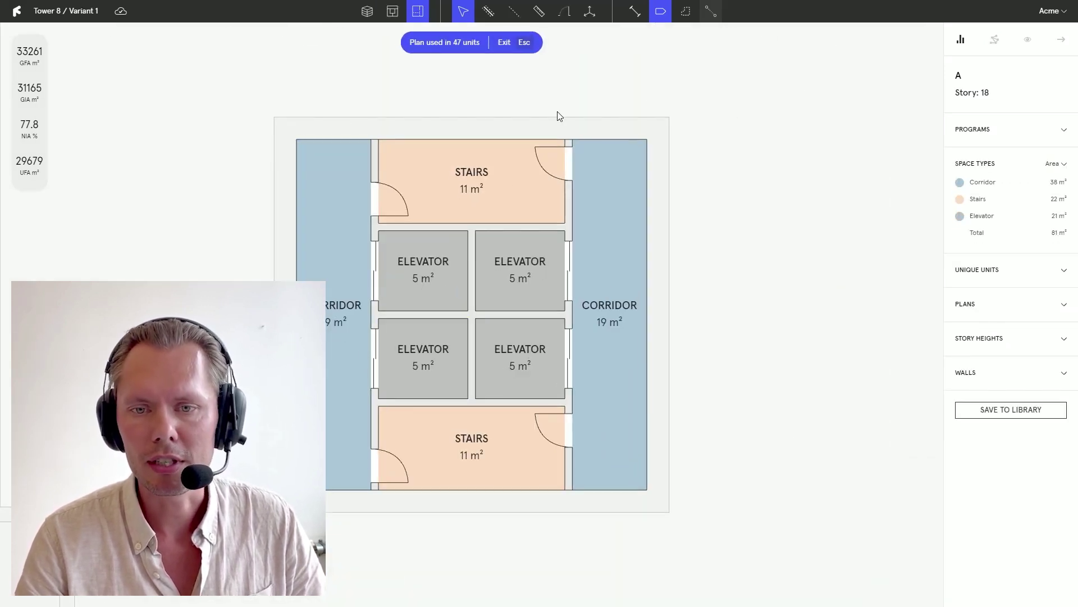
middle_click_drag(350, 443, 428, 441)
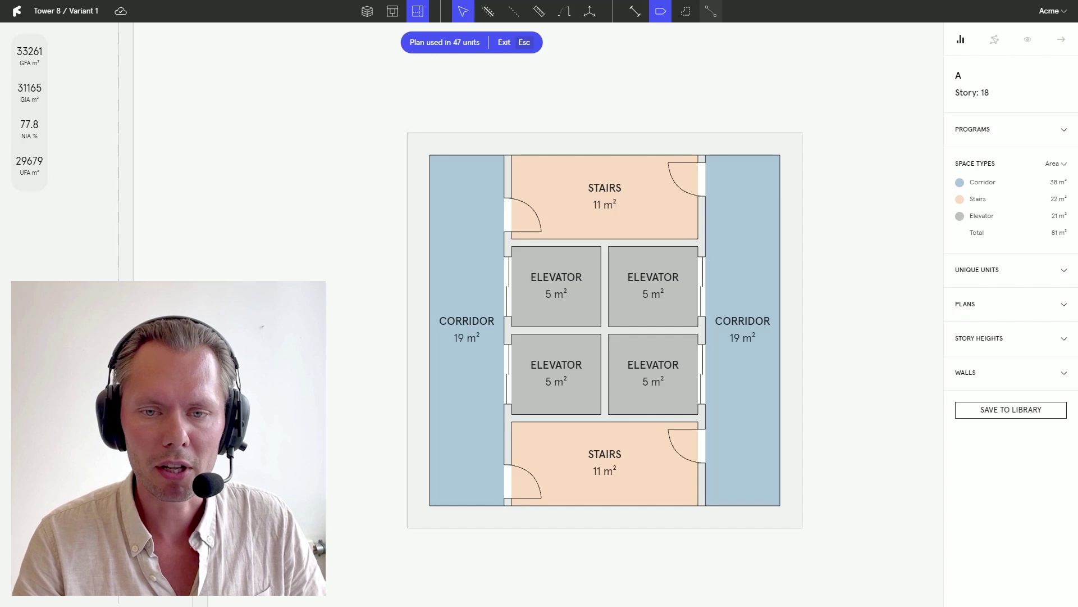
key("Escape")
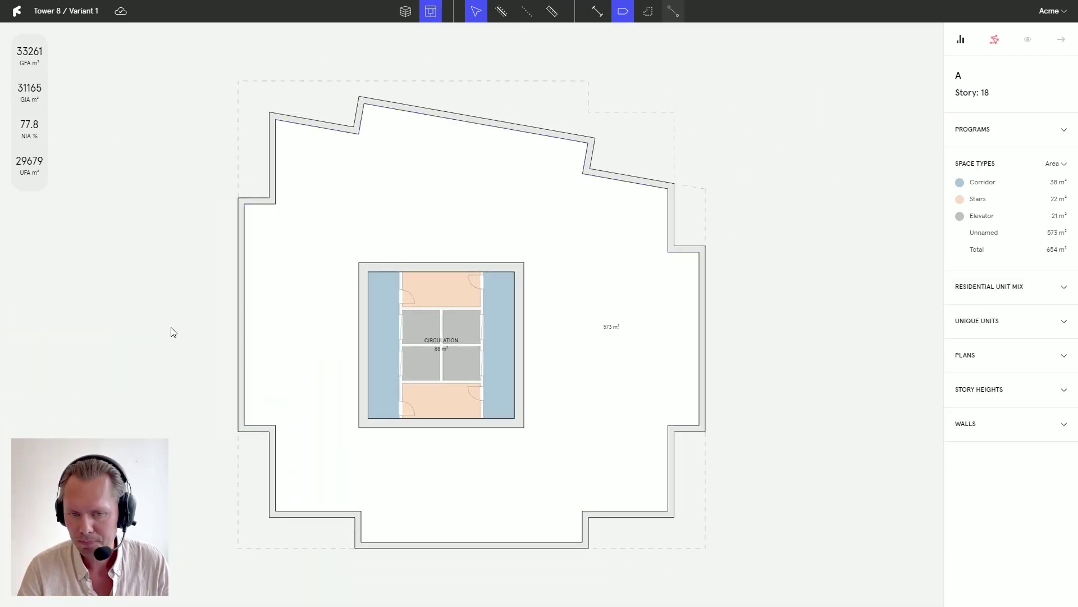
Step: Start generating a floor plate for the unassigned space around the core, with all three unit mix shares set to 33%
left_click(615, 323)
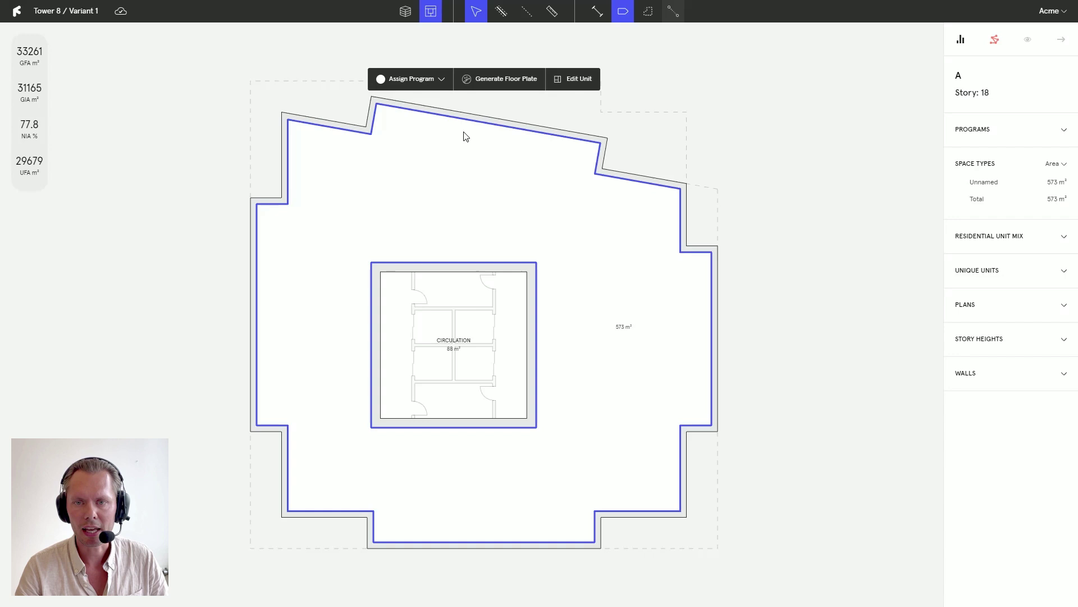
left_click(494, 80)
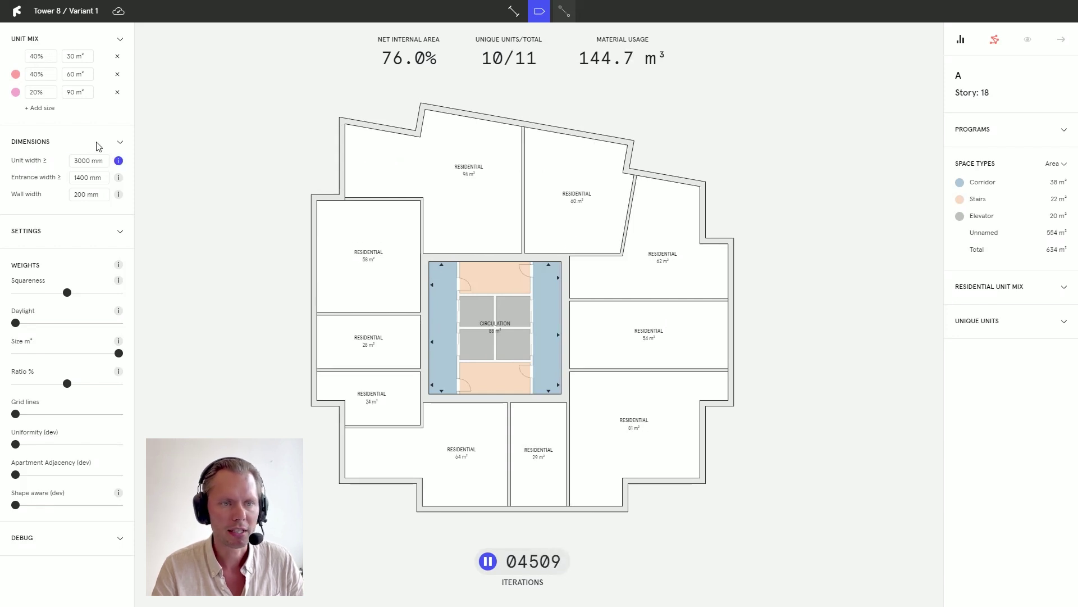
type("3")
left_click(34, 77)
type("33")
left_click(31, 92)
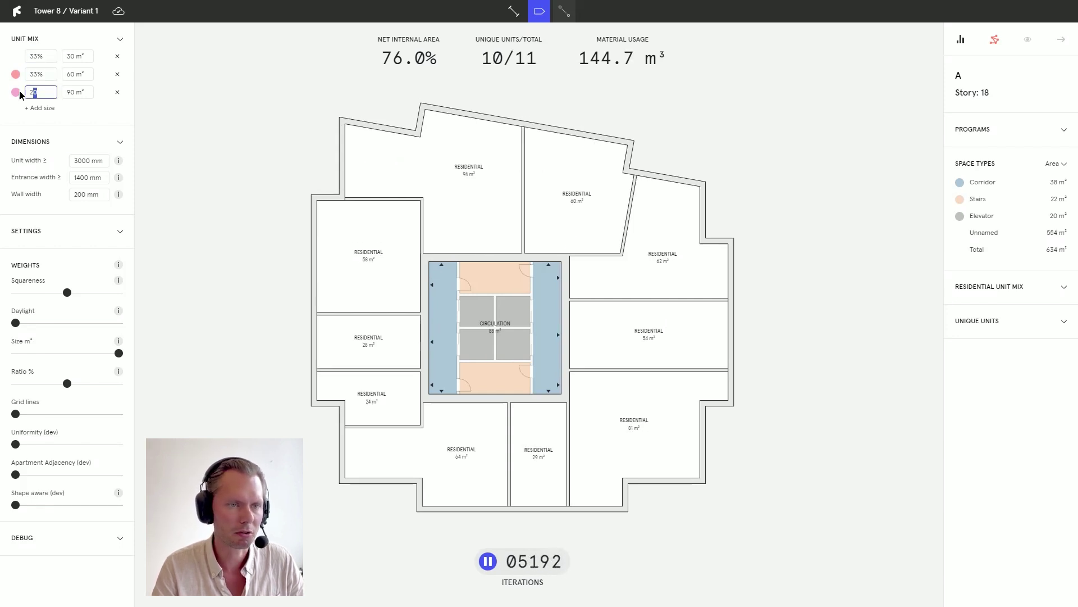
type("33")
Step: Set the three unit mix sizes to 50, 100 and 150 m² and the wall width to 300 mm
left_click(77, 56)
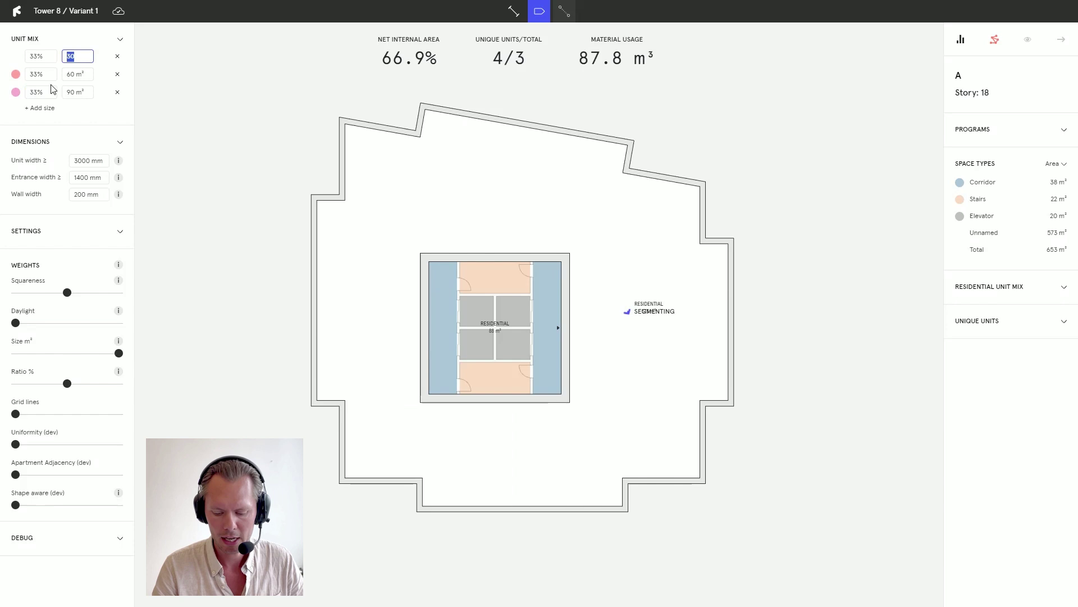
type("50")
left_click(77, 74)
type("100")
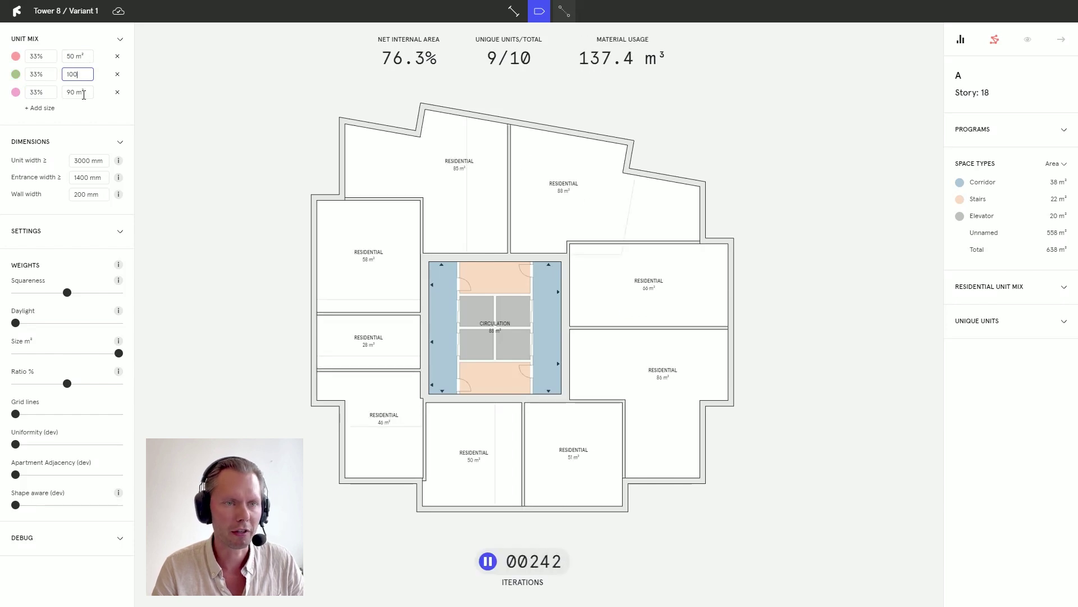
left_click(75, 91)
type("15")
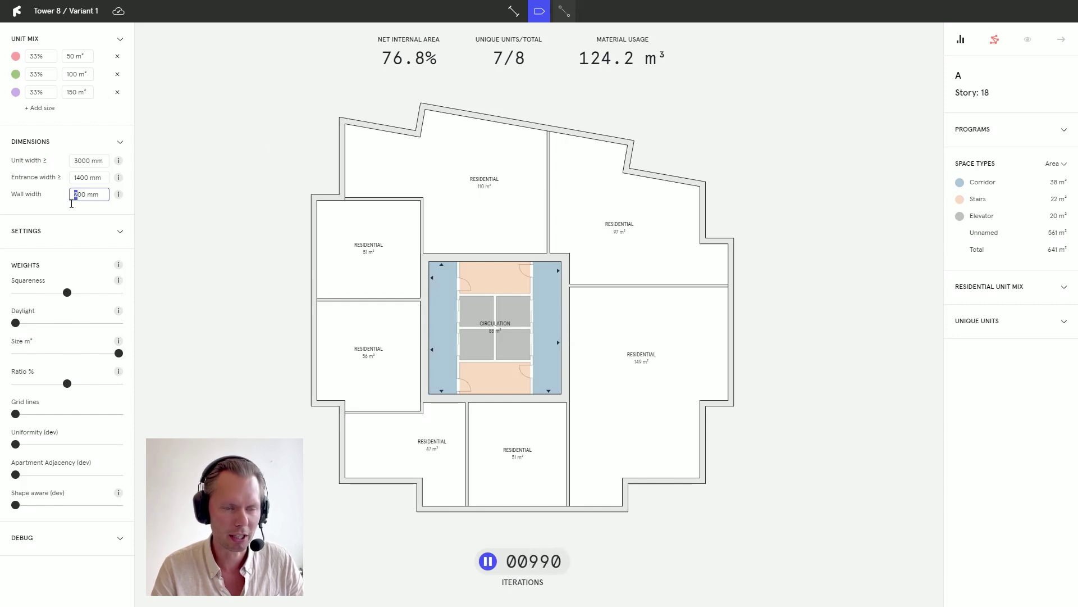
left_click(220, 183)
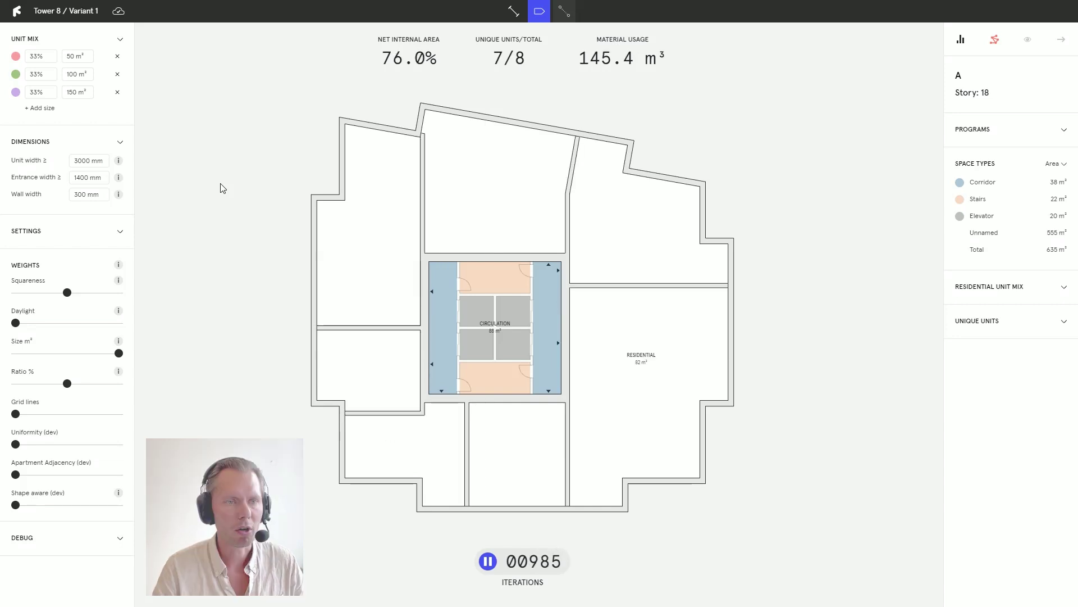
Step: Examine the generated layout around the core, then its residential unit mix and its unique units
scroll(294, 358, "up", 4)
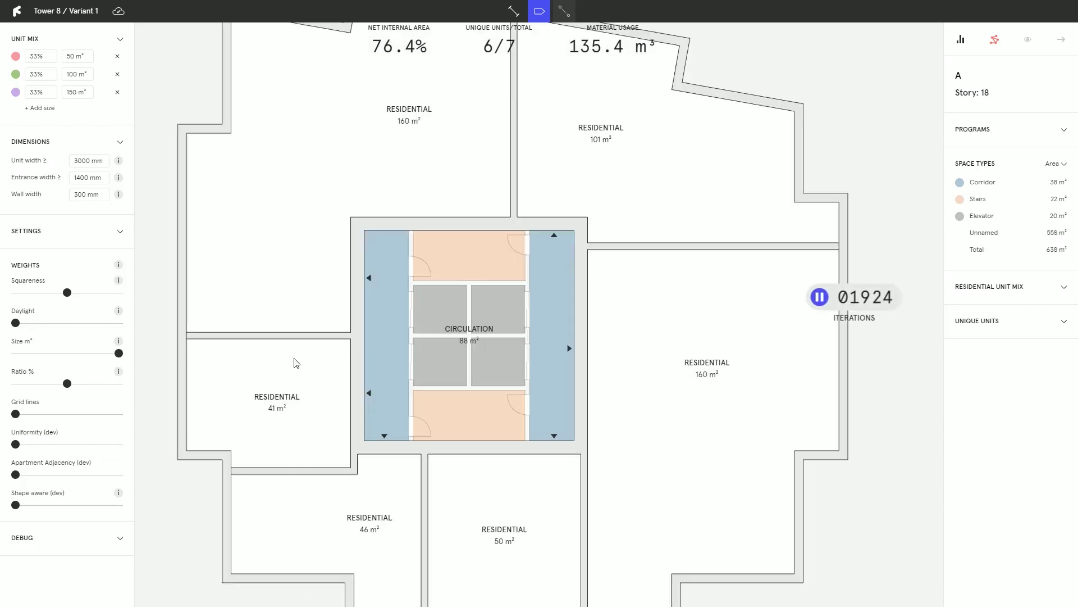
left_click_drag(578, 380, 587, 234)
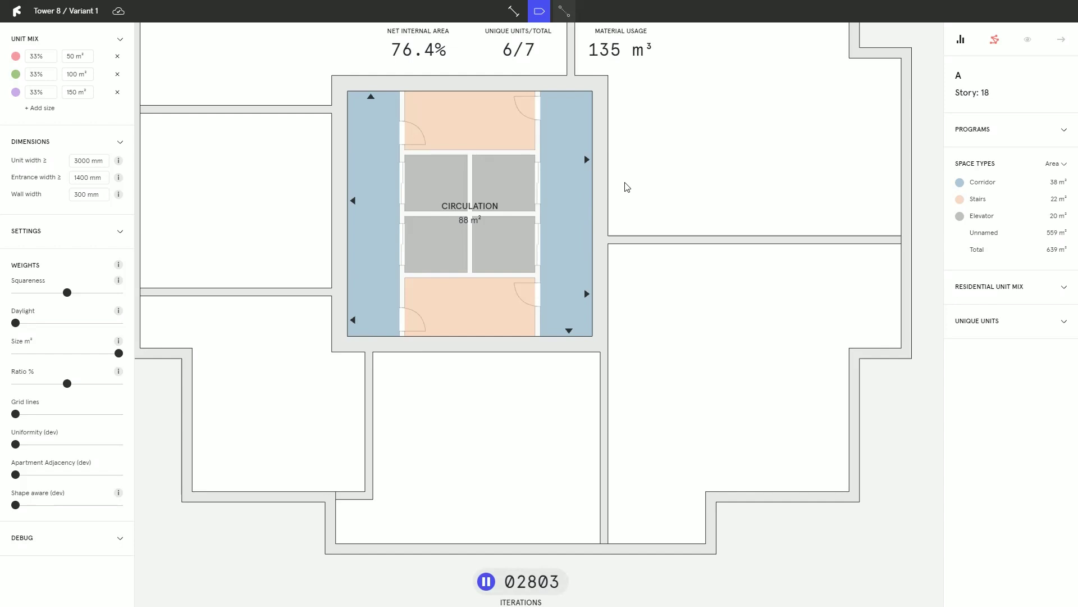
left_click_drag(424, 301, 566, 330)
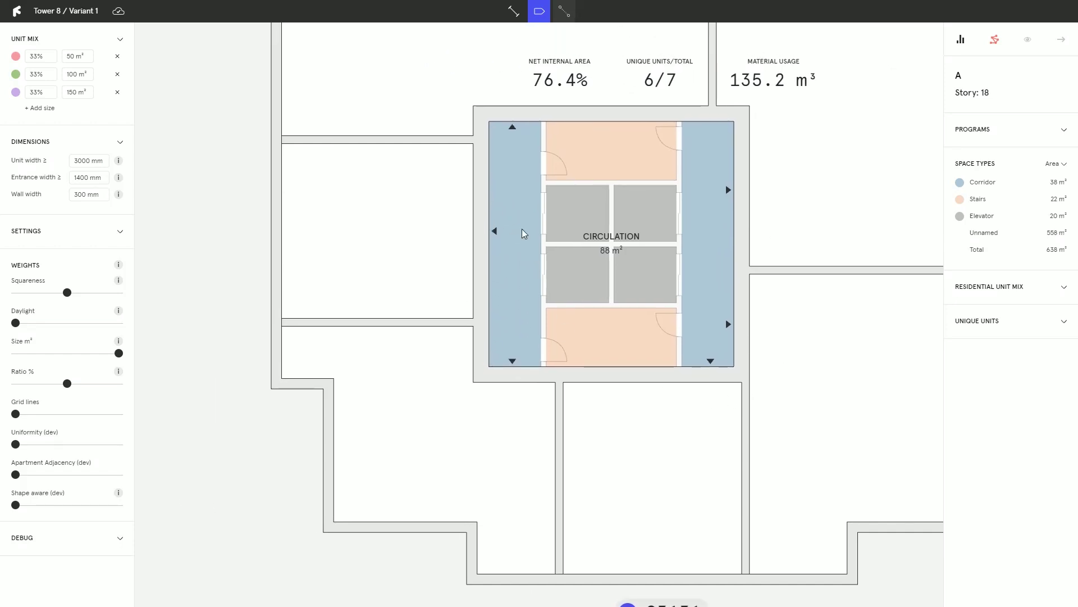
scroll(472, 226, "down", 5)
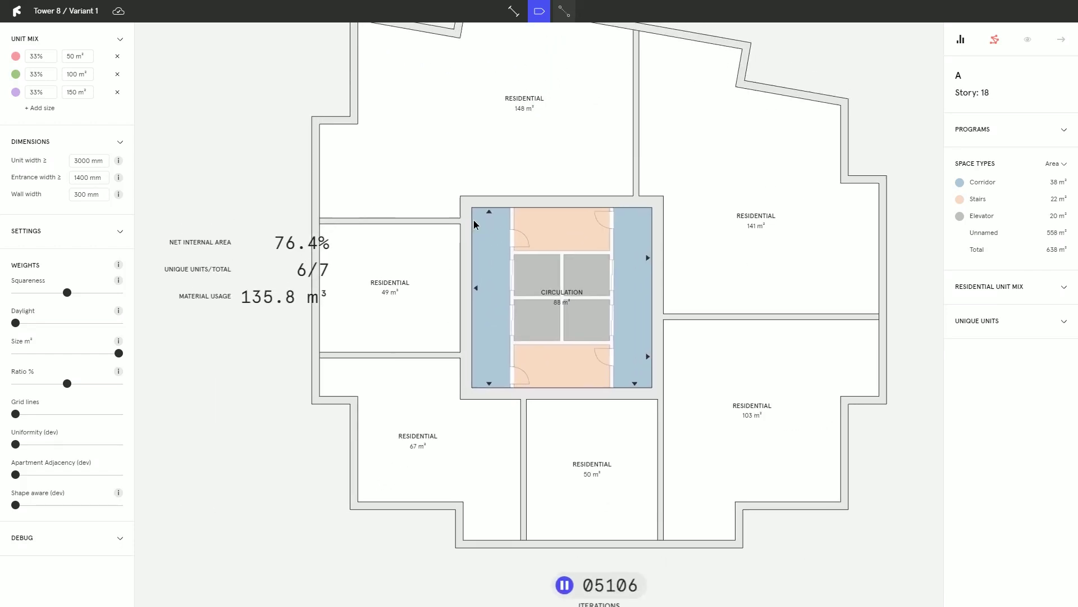
left_click_drag(567, 251, 574, 246)
scroll(509, 241, "down", 2)
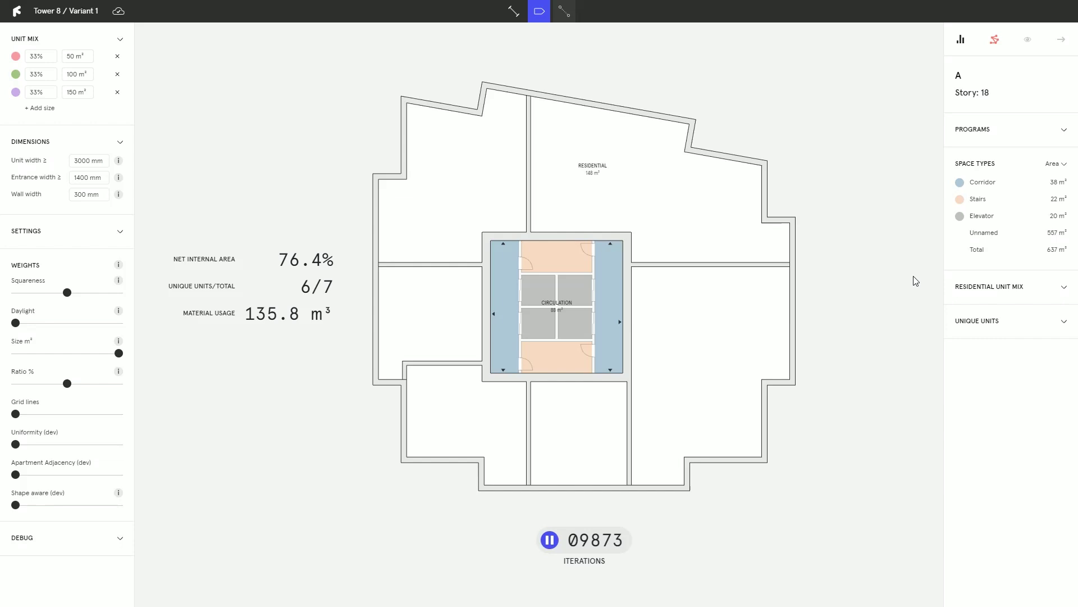
left_click(988, 290)
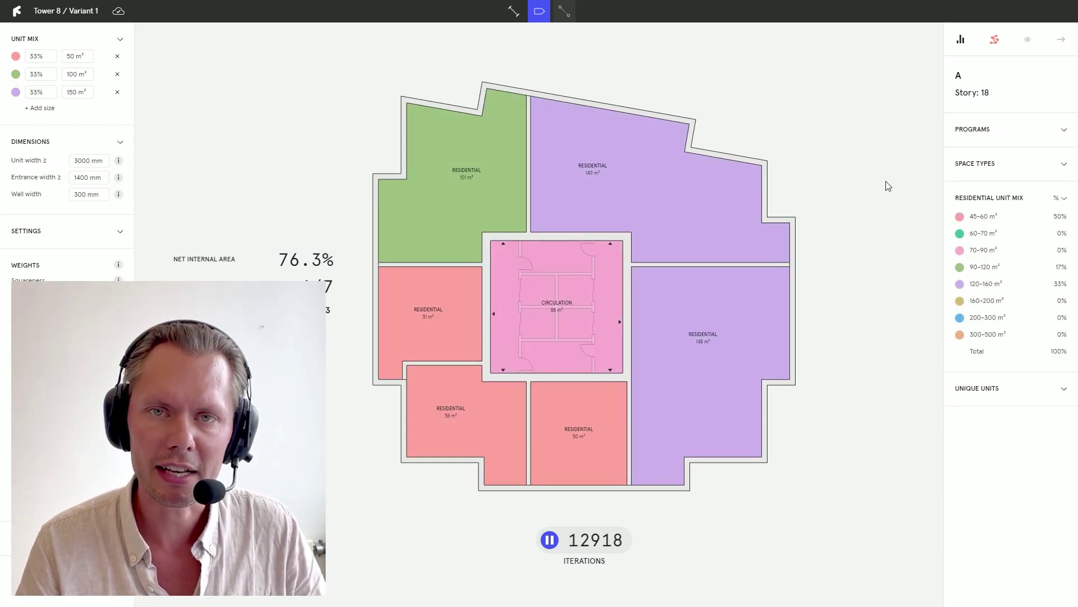
left_click(954, 388)
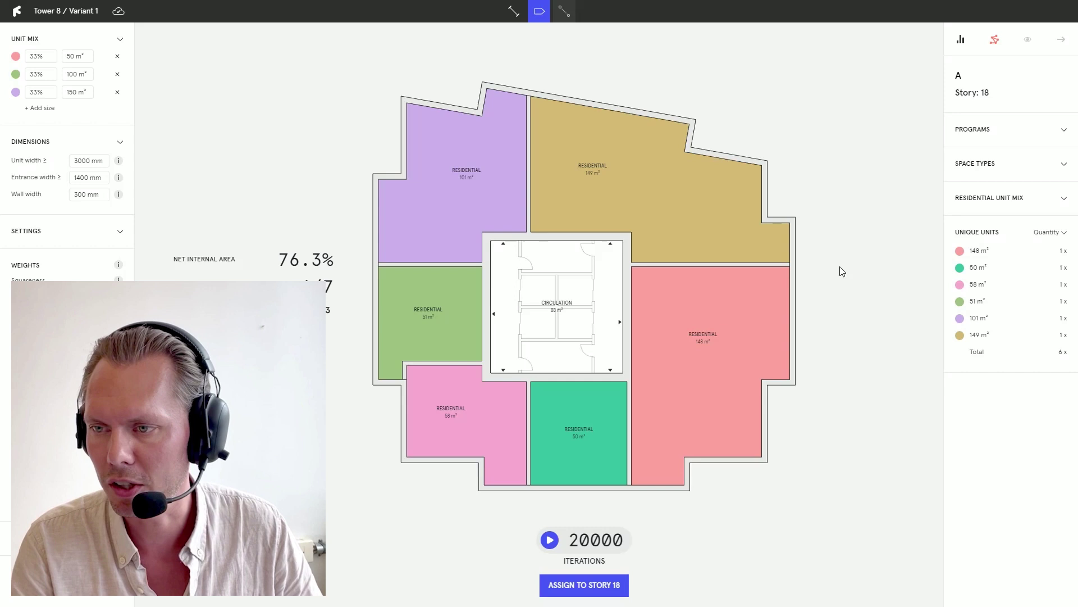
Step: Set the second unit size to 75 m² and rerun the layout generation with the residential unit mix shown, pausing it on a suitable result
left_click(956, 198)
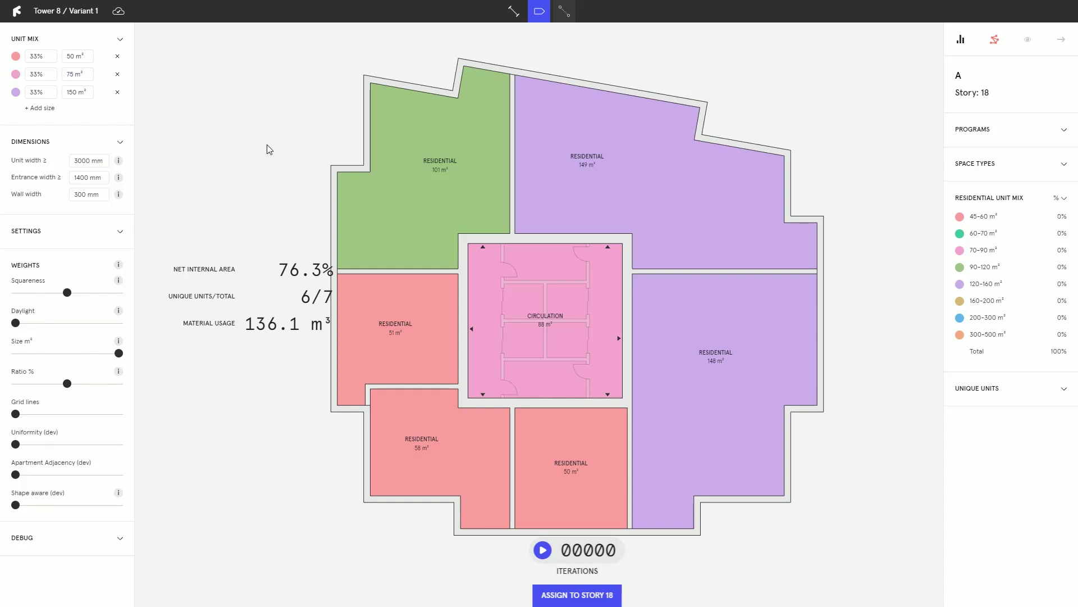
key("space")
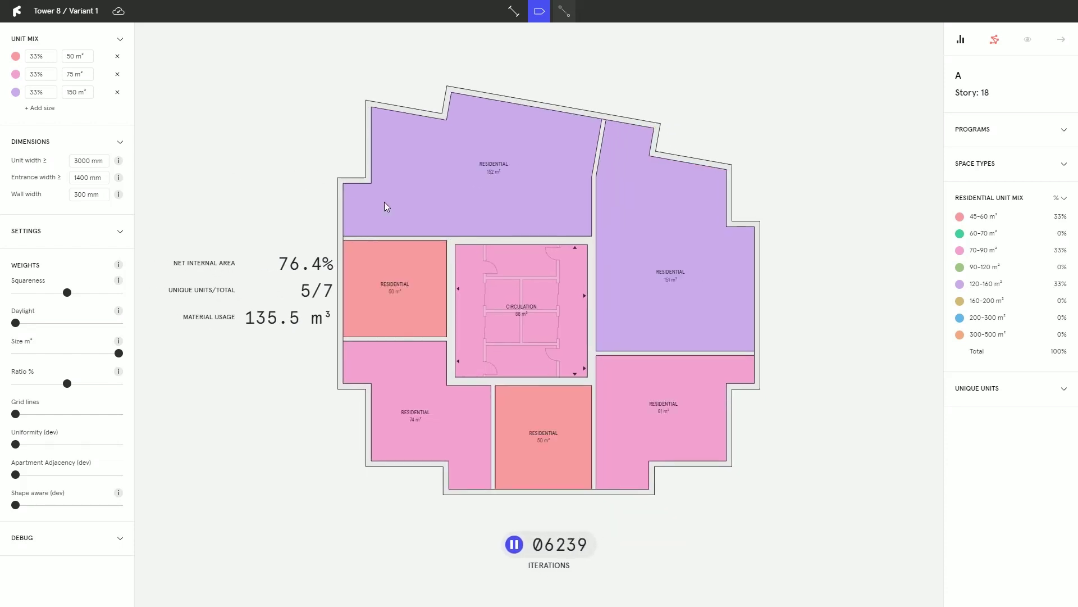
left_click(514, 544)
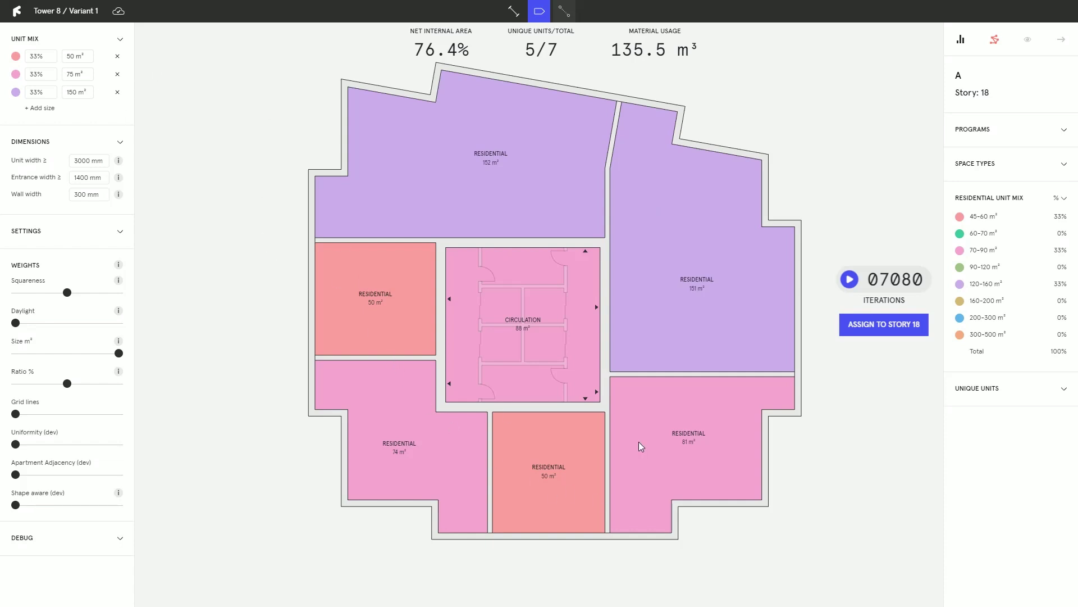
Step: Review the layout's unique units and assign the generated floor plate to story 18
left_click(956, 393)
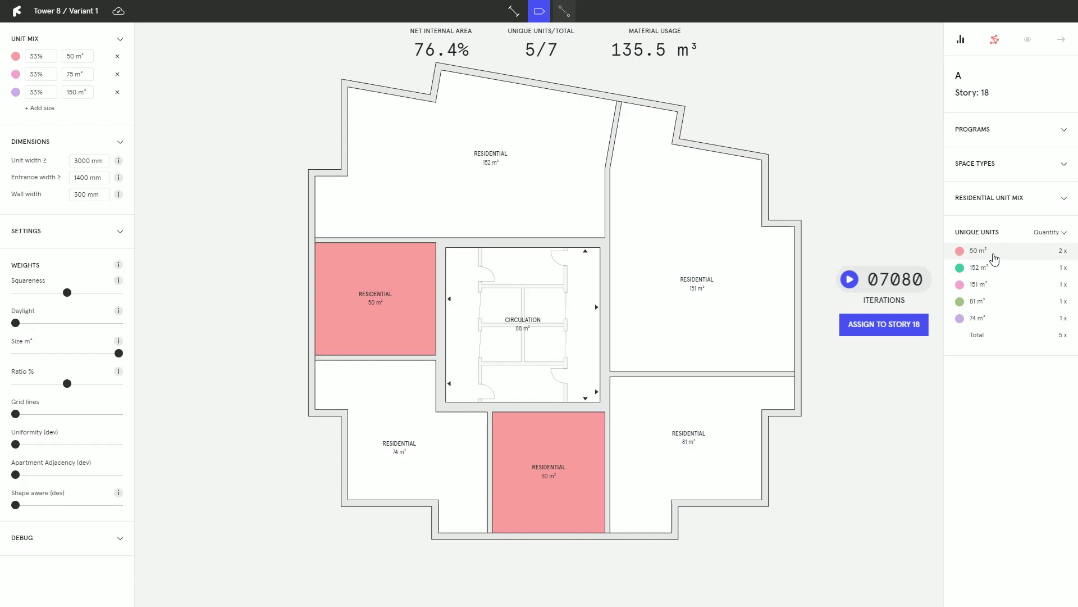
left_click_drag(882, 537, 835, 521)
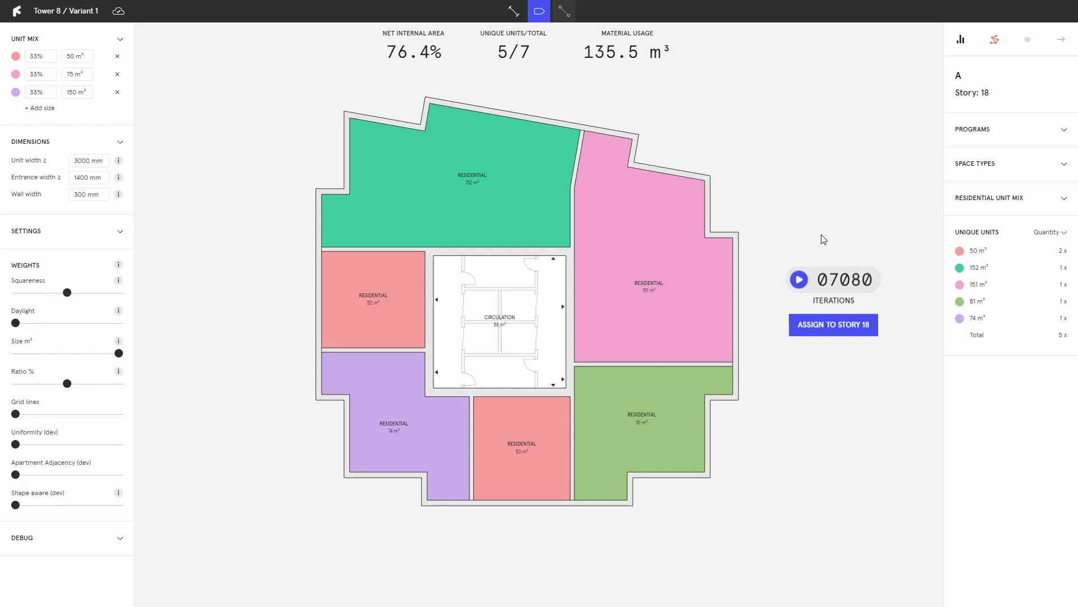
left_click(817, 330)
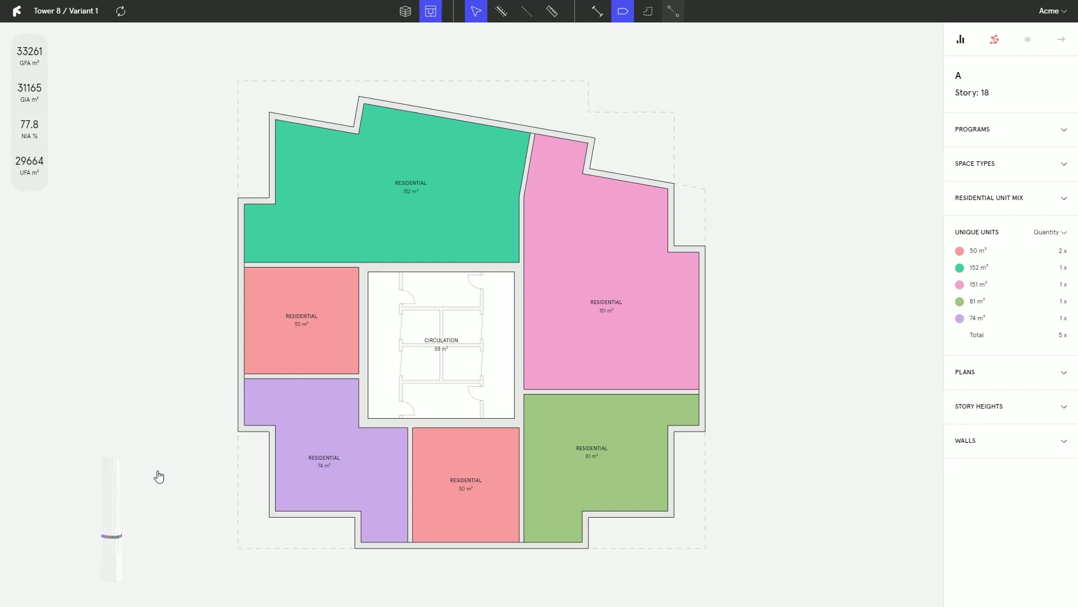
Step: Switch to story 19 using the small tower model and start generating a floor plate for its unassigned space
mouse_move(131, 530)
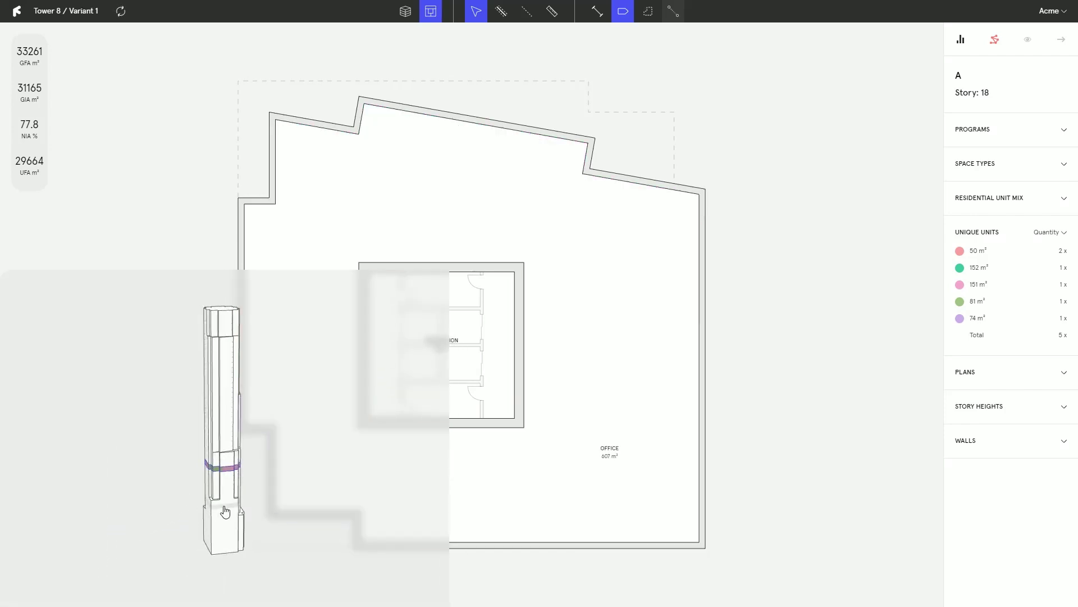
scroll(226, 510, "up", 5)
left_click_drag(243, 520, 211, 523)
scroll(224, 469, "up", 5)
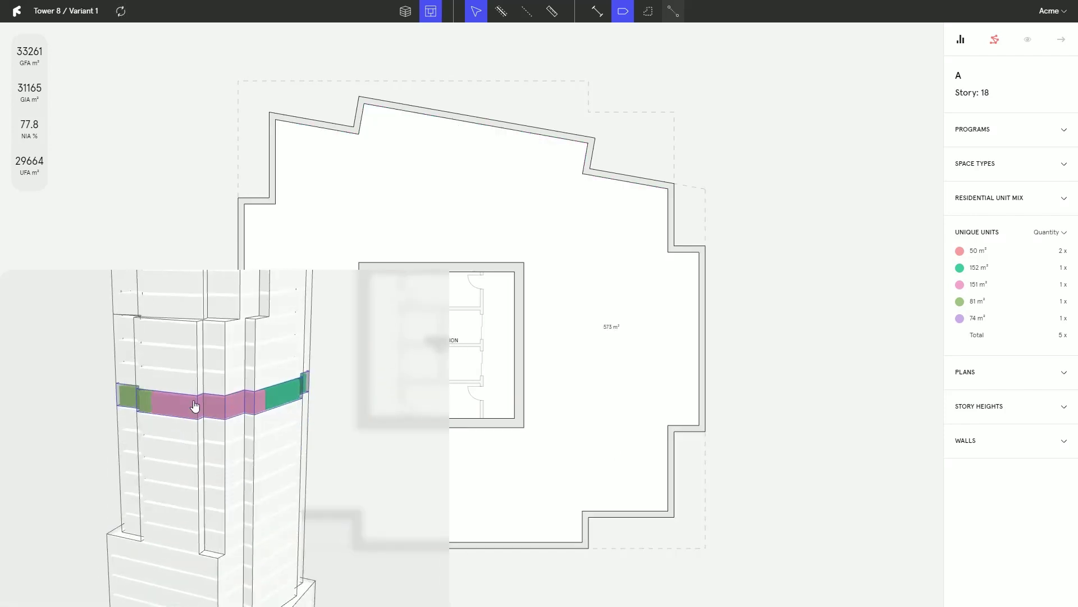
left_click(182, 385)
right_click(549, 224)
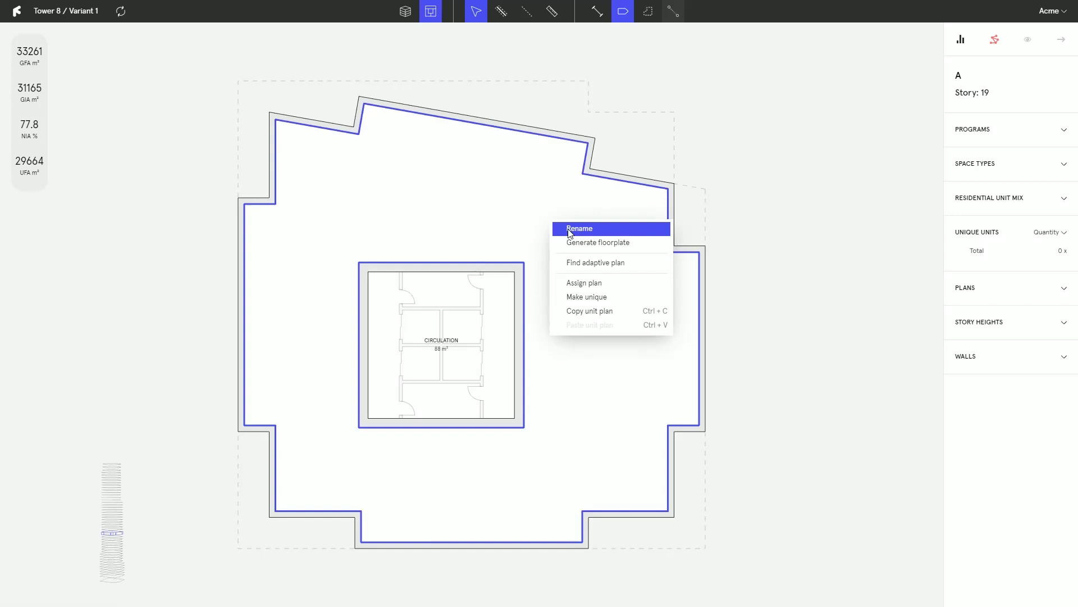
left_click(467, 210)
left_click(466, 210)
middle_click_drag(489, 213, 547, 298)
left_click(532, 166)
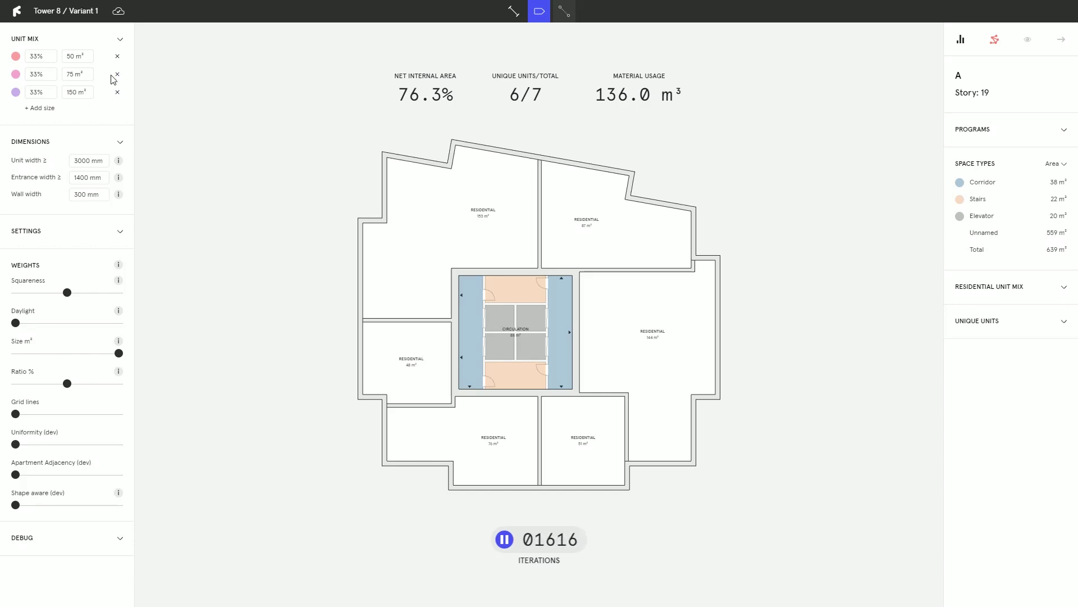
Step: Remove the 75 m² size from the unit mix and set the 50 m² and 150 m² shares to 50% each
left_click(117, 76)
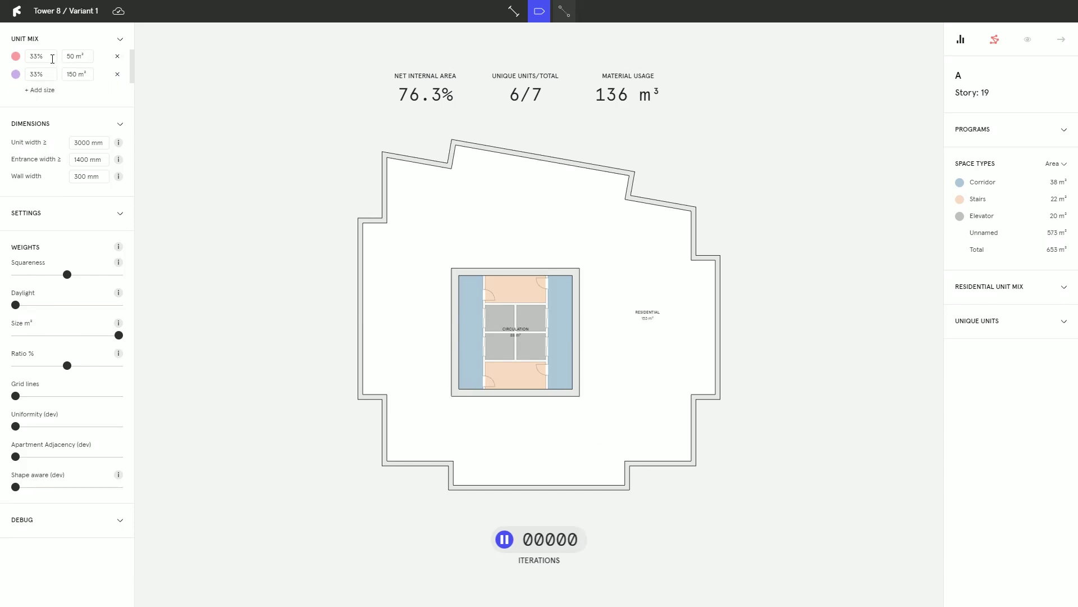
left_click(34, 57)
type("50")
left_click_drag(44, 74, 7, 78)
type("50")
left_click(234, 108)
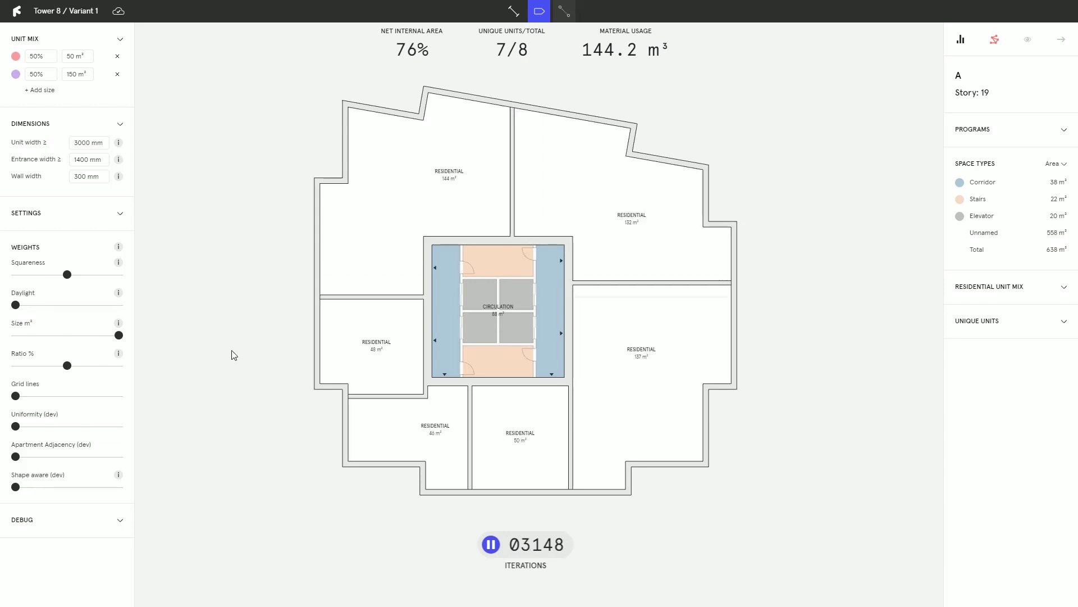
Step: Show the residential unit mix breakdown and set the two unit sizes to 55 m² and 120 m²
left_click(986, 287)
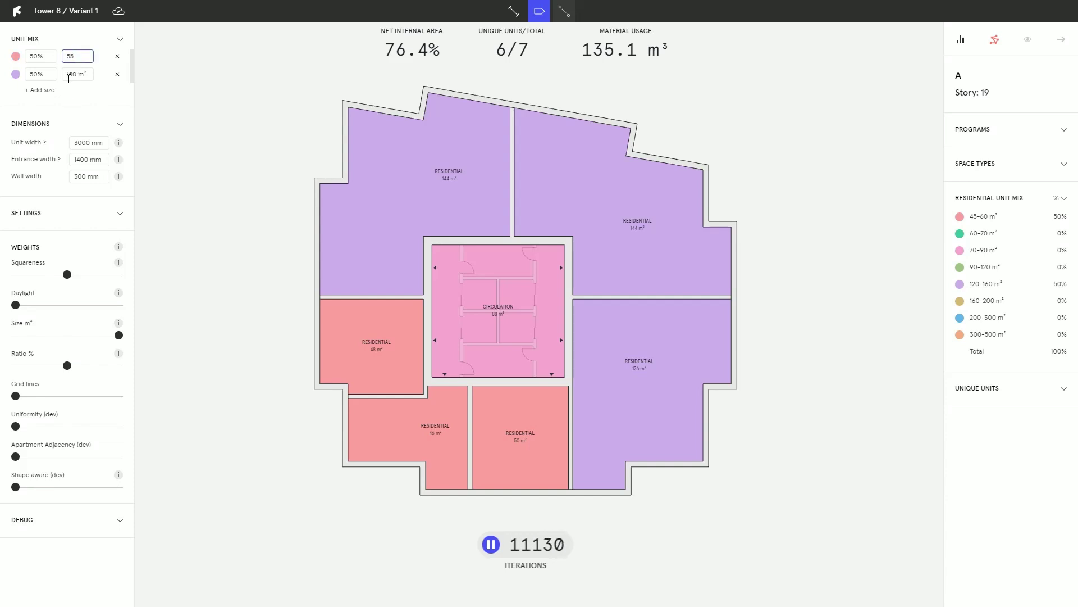
double_click(73, 73)
type("120")
key("Return")
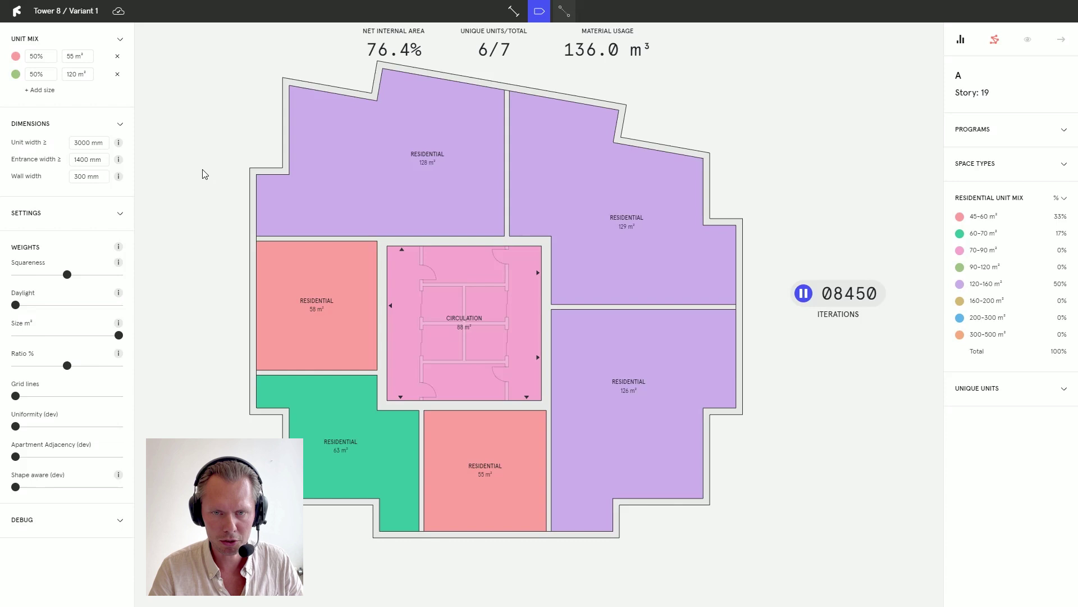
Step: Pause the layout generation and assign the generated floor plate to story 19
left_click(804, 294)
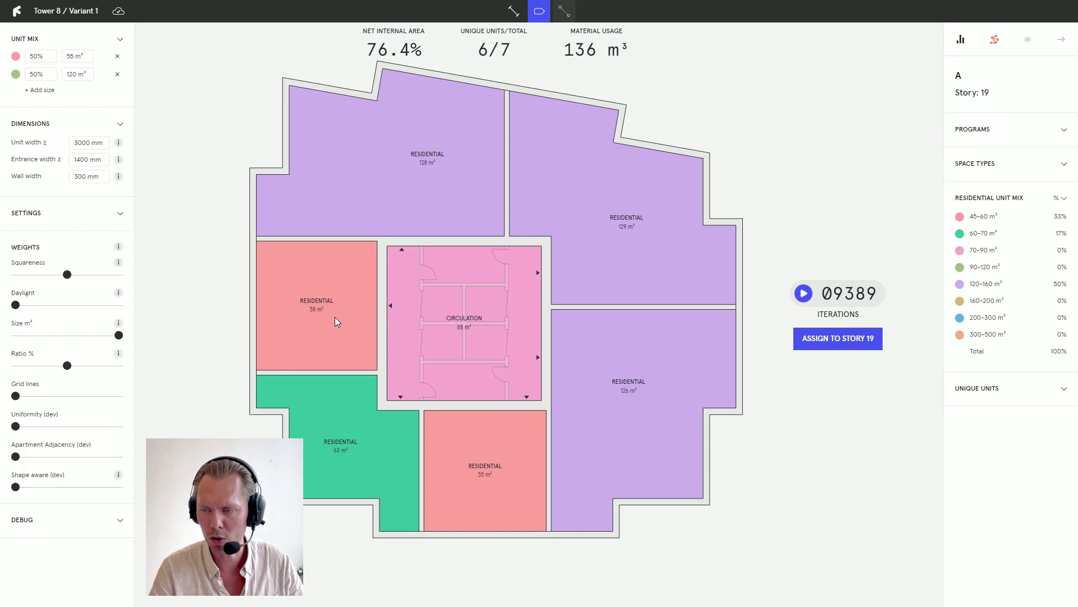
left_click(835, 340)
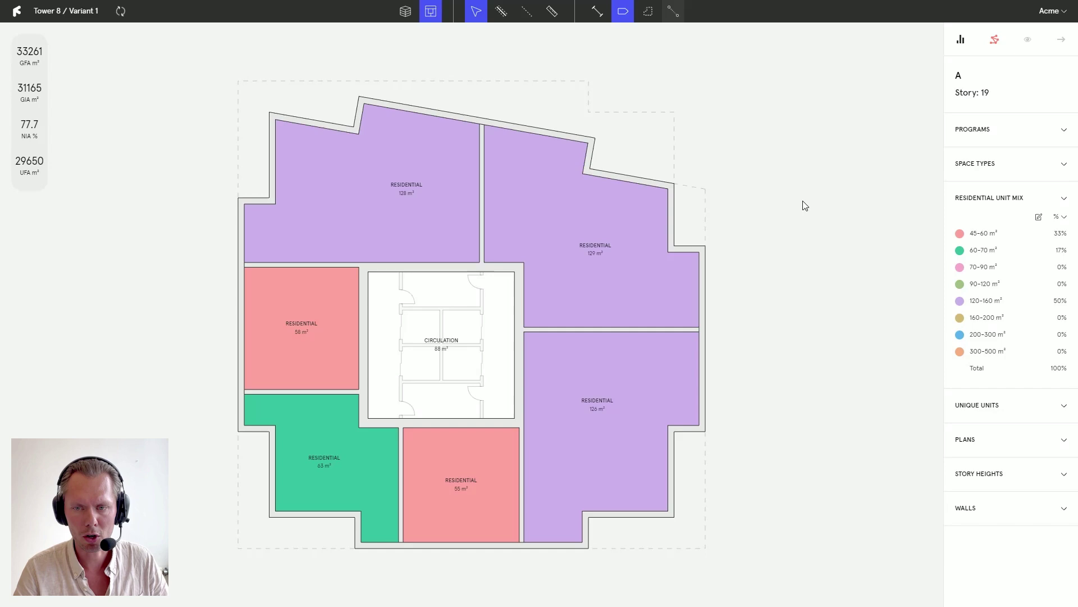
key("Escape")
Step: Examine the generated units of stories 18 and 19 on the 3D tower, cutting the model open at story 19
left_click(496, 419)
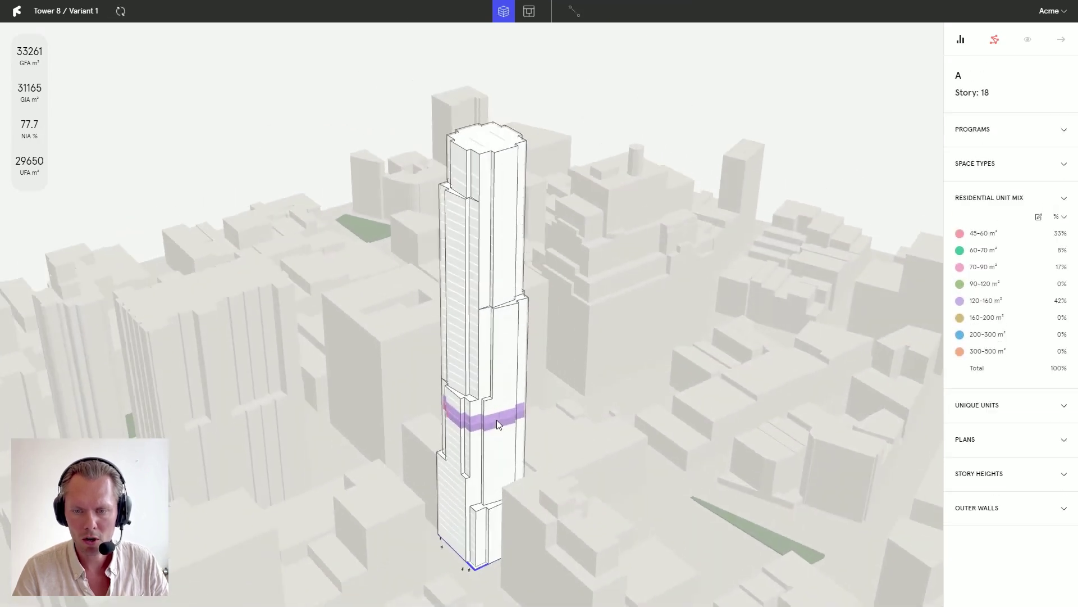
scroll(484, 455, "up", 3)
left_click_drag(643, 409, 696, 246)
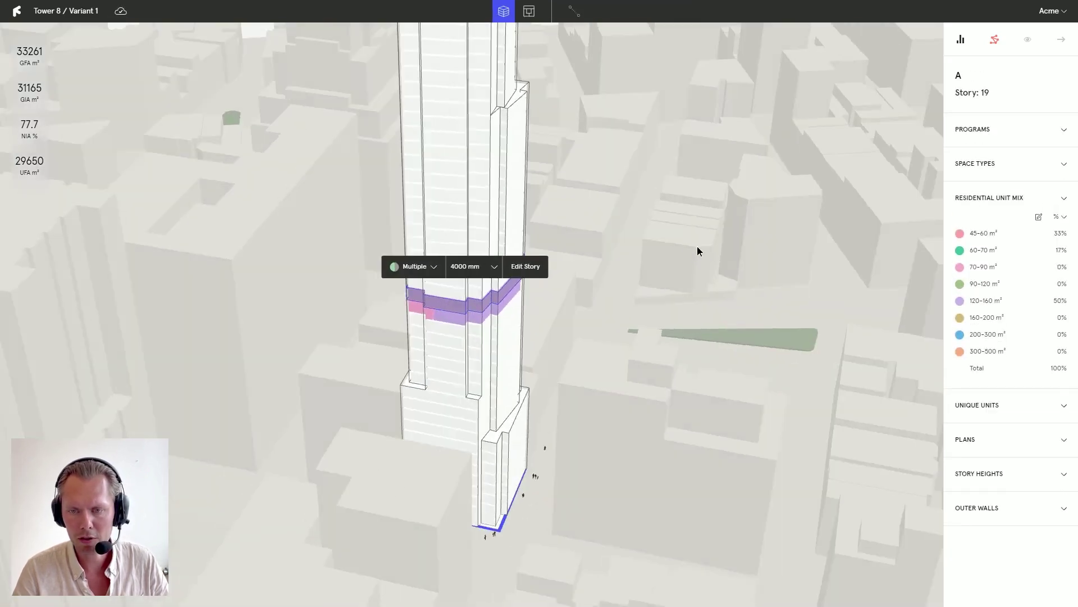
left_click(559, 299)
scroll(560, 298, "up", 5)
right_click_drag(500, 190, 525, 211)
key("x")
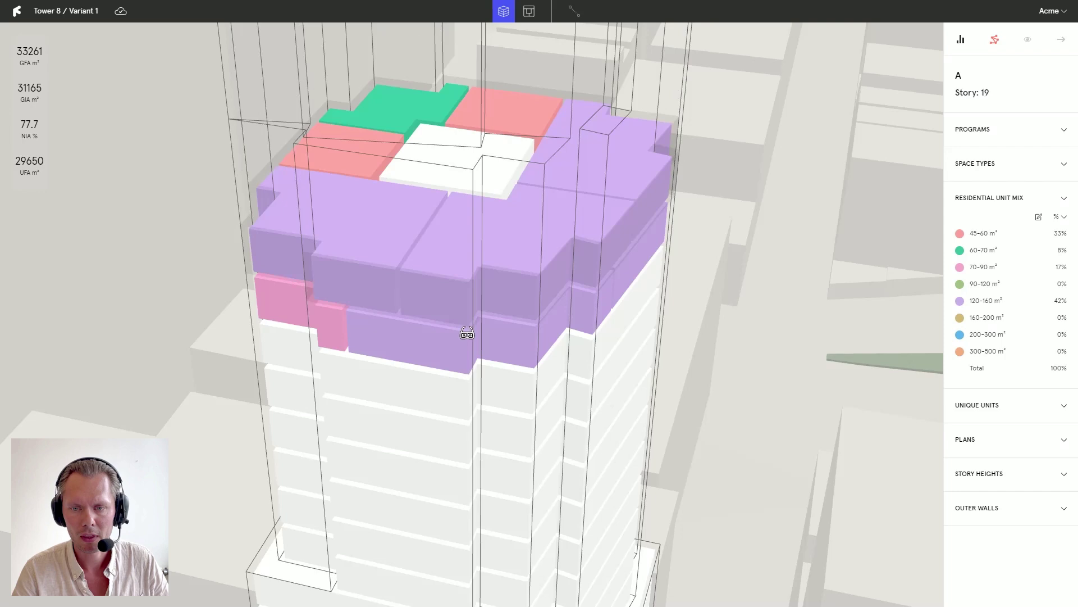
left_click(431, 311)
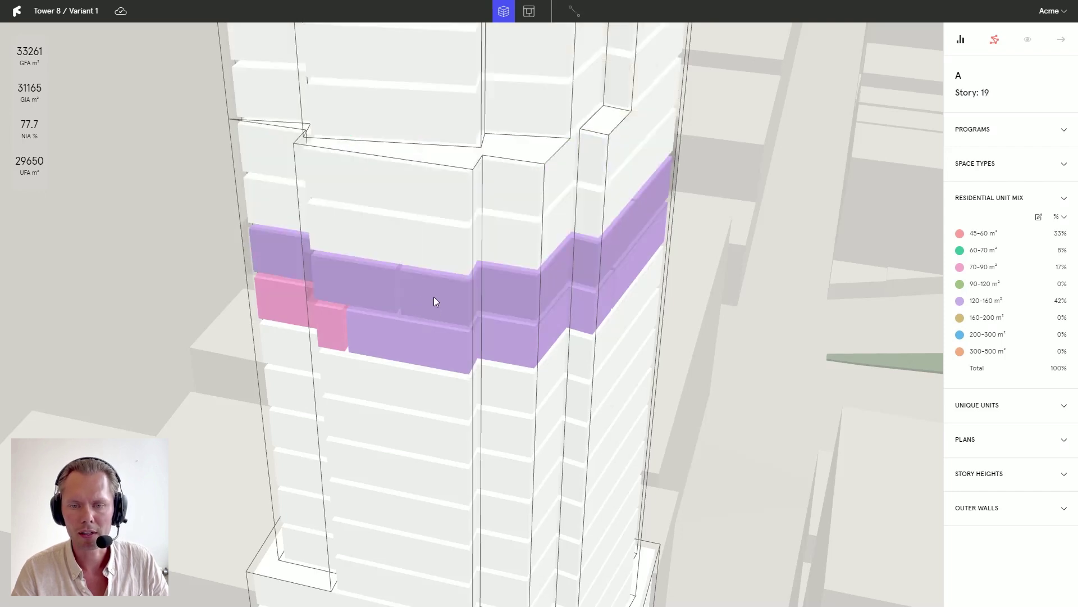
Step: Open story 19's plan for editing, compare it with the plan of story 18, and return to story 19
left_click(434, 297)
left_click(530, 152)
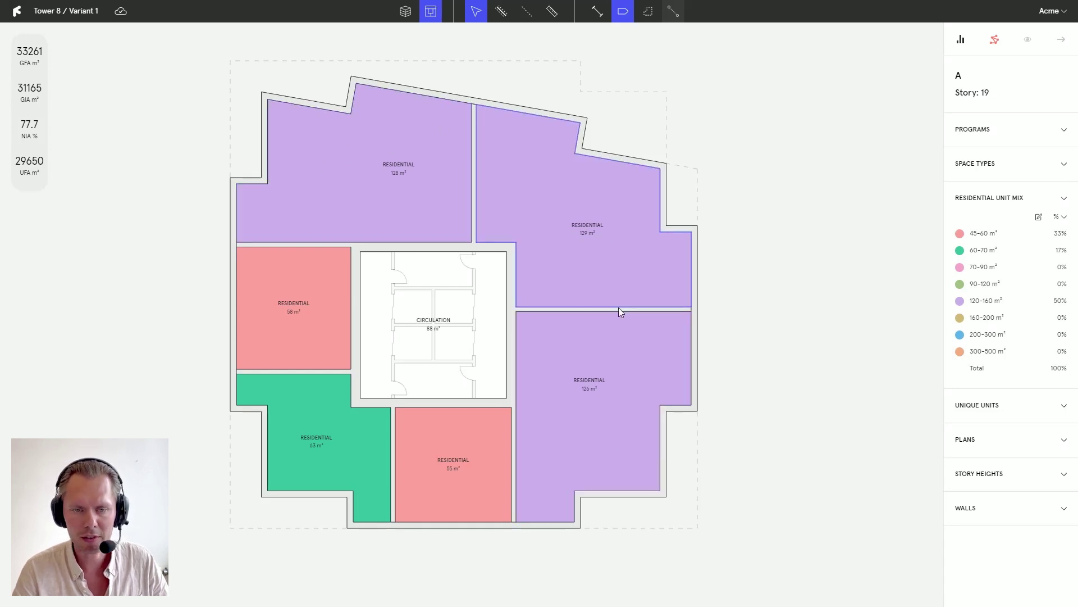
key("Escape")
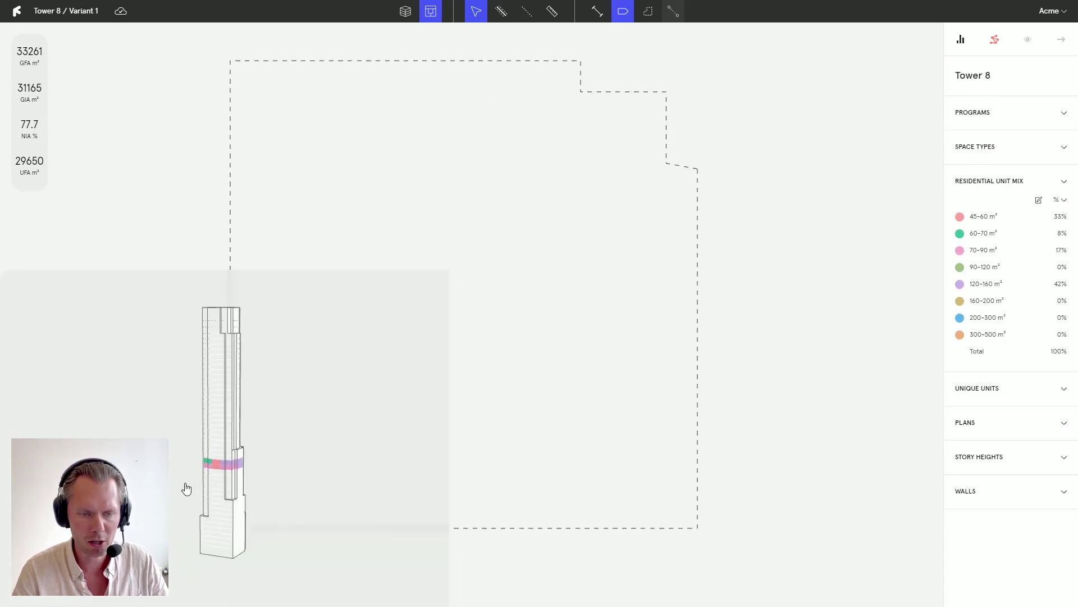
left_click(218, 474)
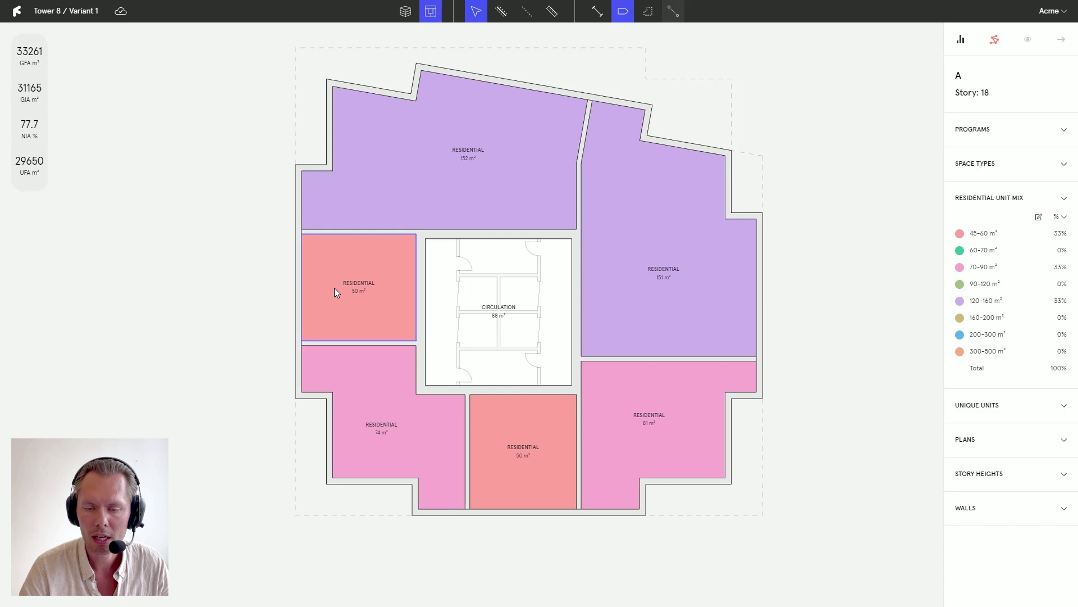
middle_click_drag(260, 331, 255, 338)
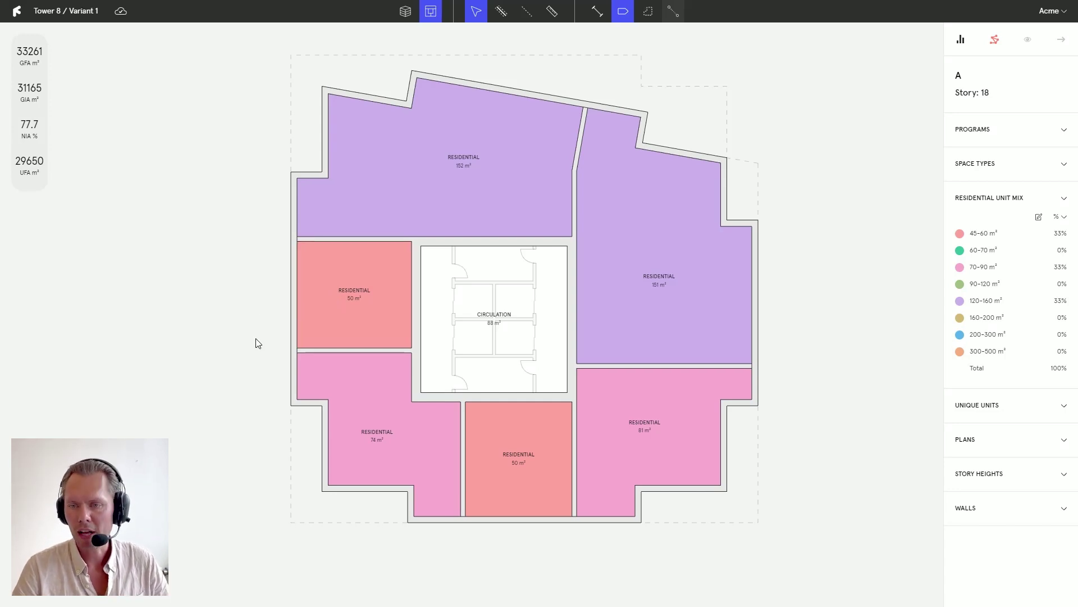
scroll(223, 332, "up", 3)
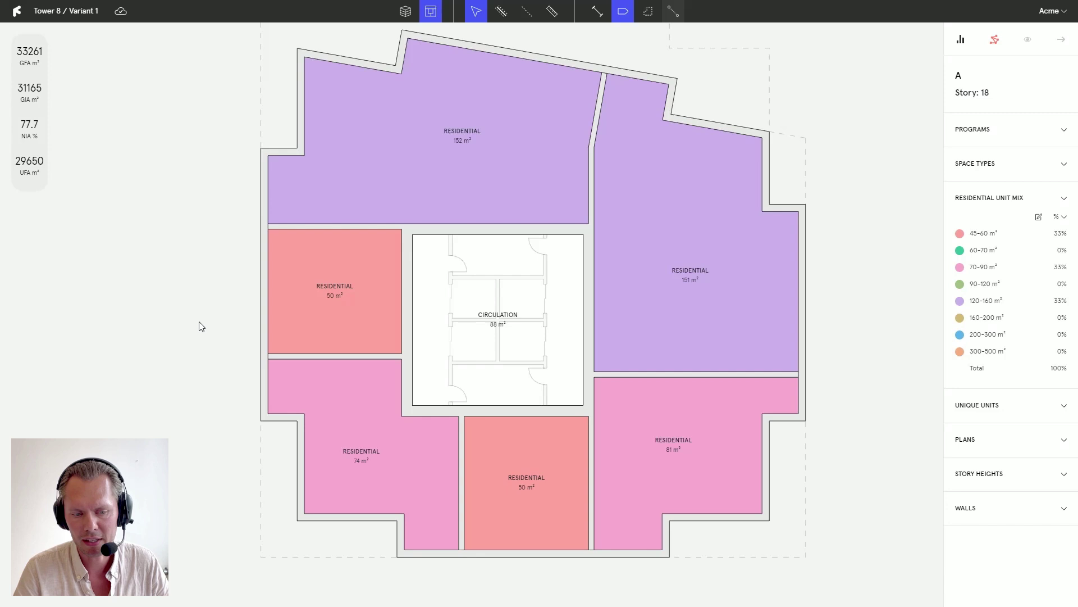
mouse_move(220, 472)
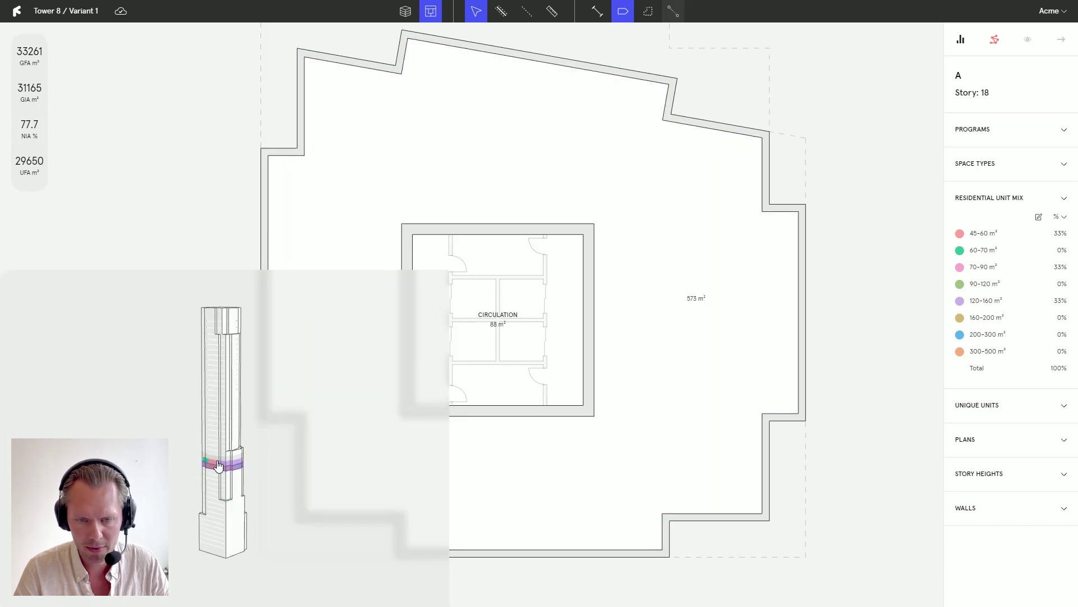
left_click(217, 461)
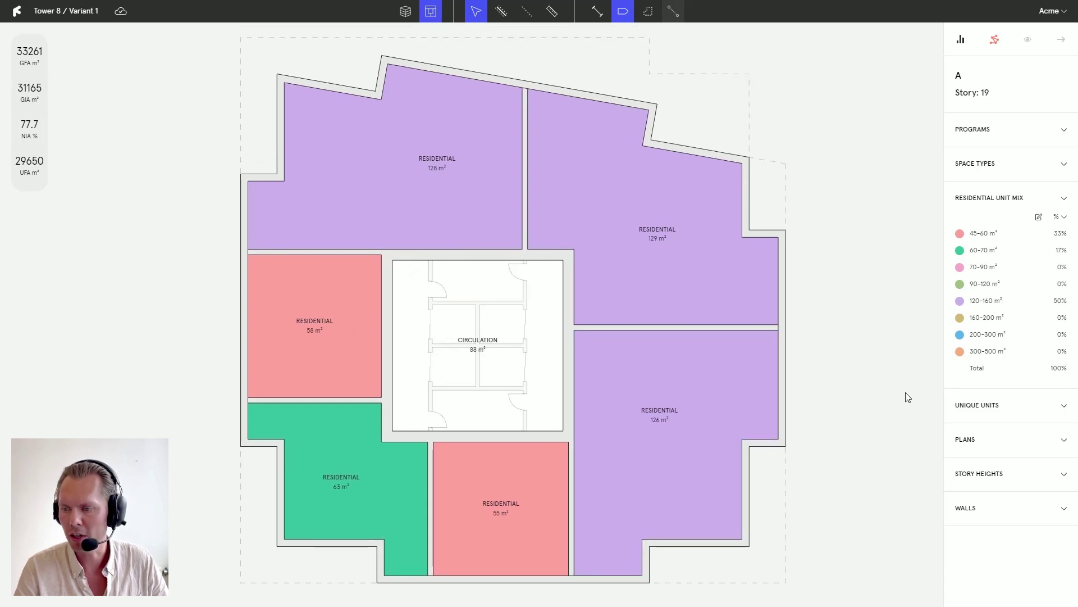
Step: Color story 19's plan by unique units and inspect the 55 m² and 58 m² residential units
left_click(968, 405)
left_click(969, 408)
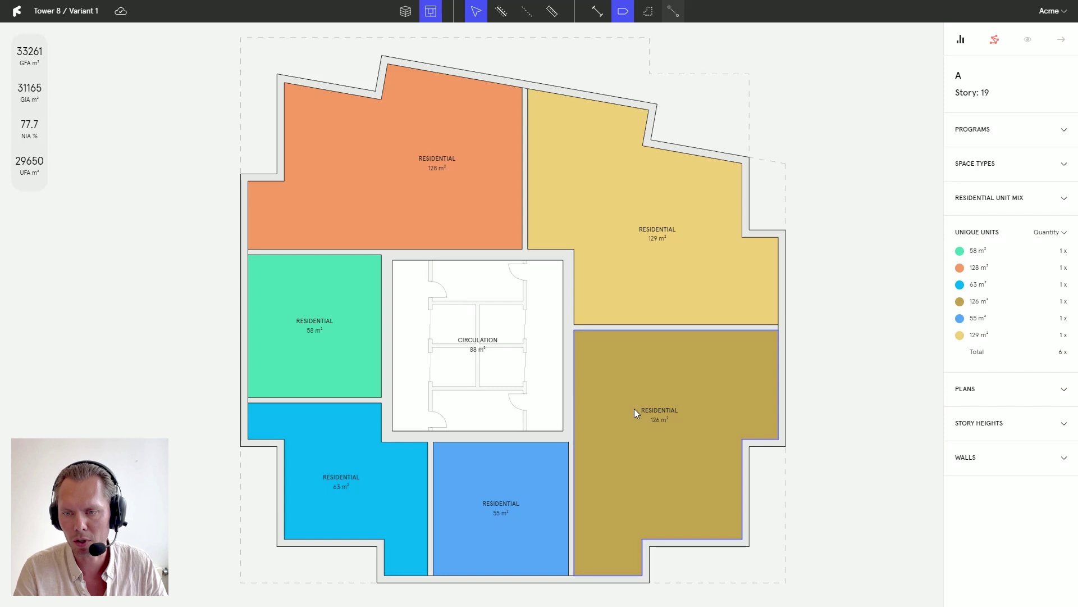
middle_click_drag(662, 440, 723, 355)
scroll(618, 446, "up", 1)
left_click(518, 434)
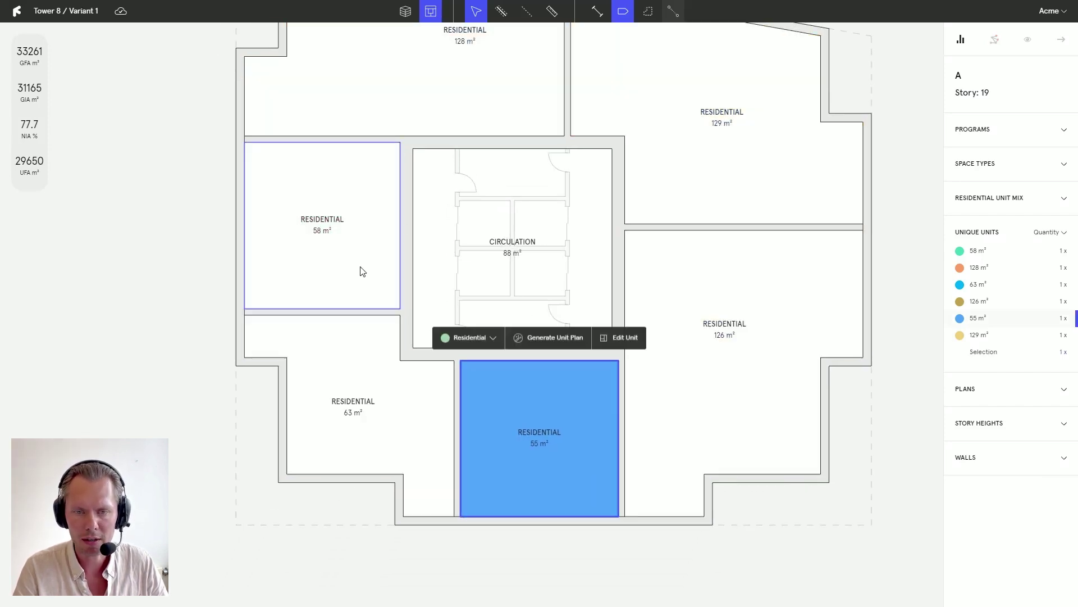
left_click(334, 232)
left_click(168, 250)
scroll(260, 369, "up", 3)
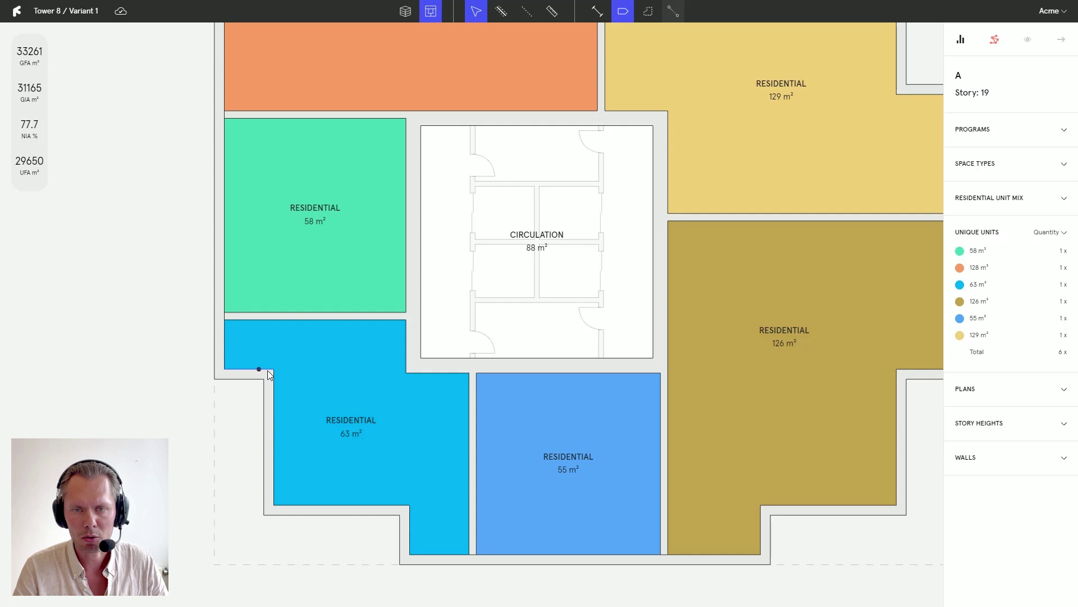
Step: Show plan dimensions and move the wall between the 58 m² and 63 m² units so the 58 m² unit is 7450 mm deep
key("d")
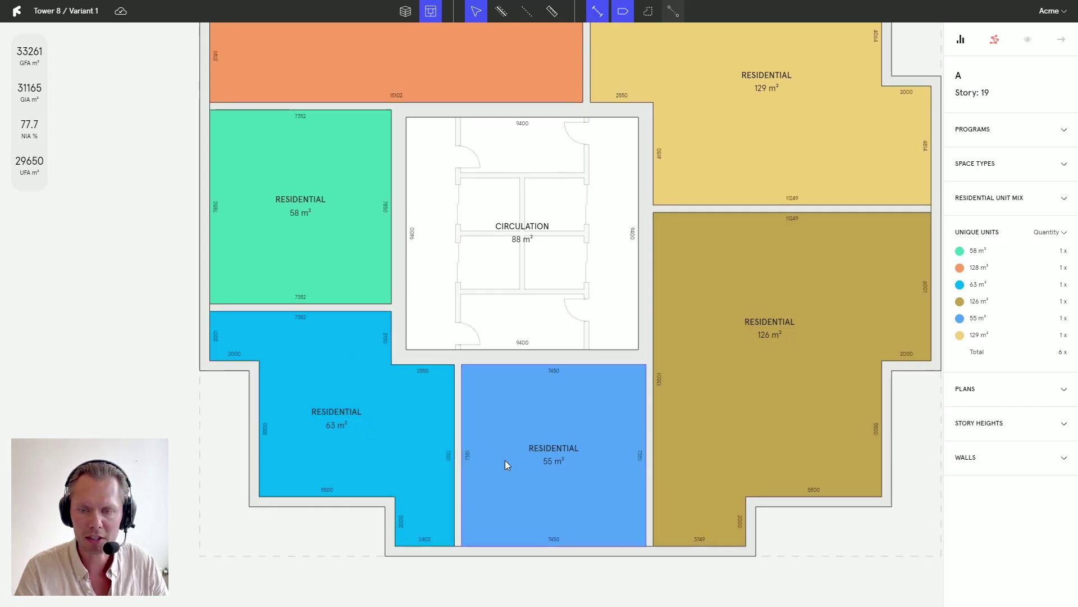
middle_click_drag(581, 478, 590, 436)
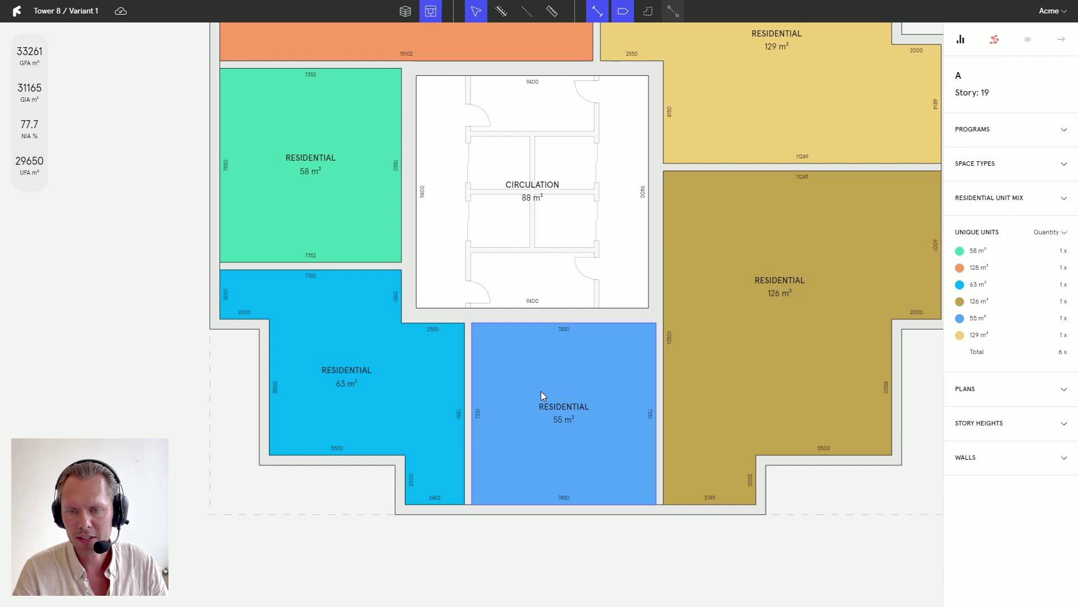
middle_click_drag(538, 370, 563, 374)
scroll(572, 387, "up", 2)
scroll(387, 343, "up", 1)
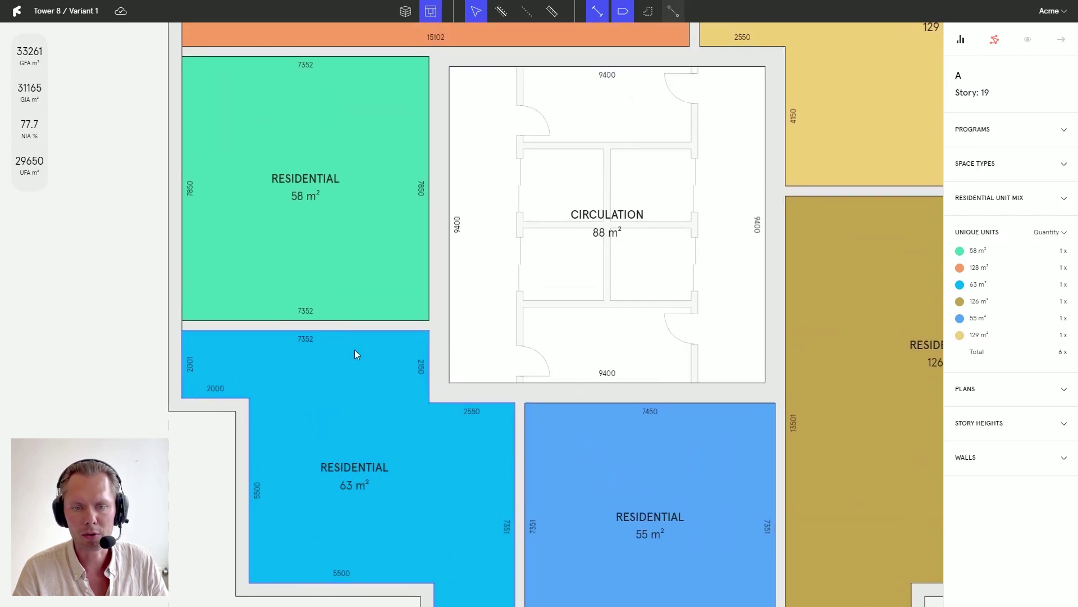
left_click(303, 326)
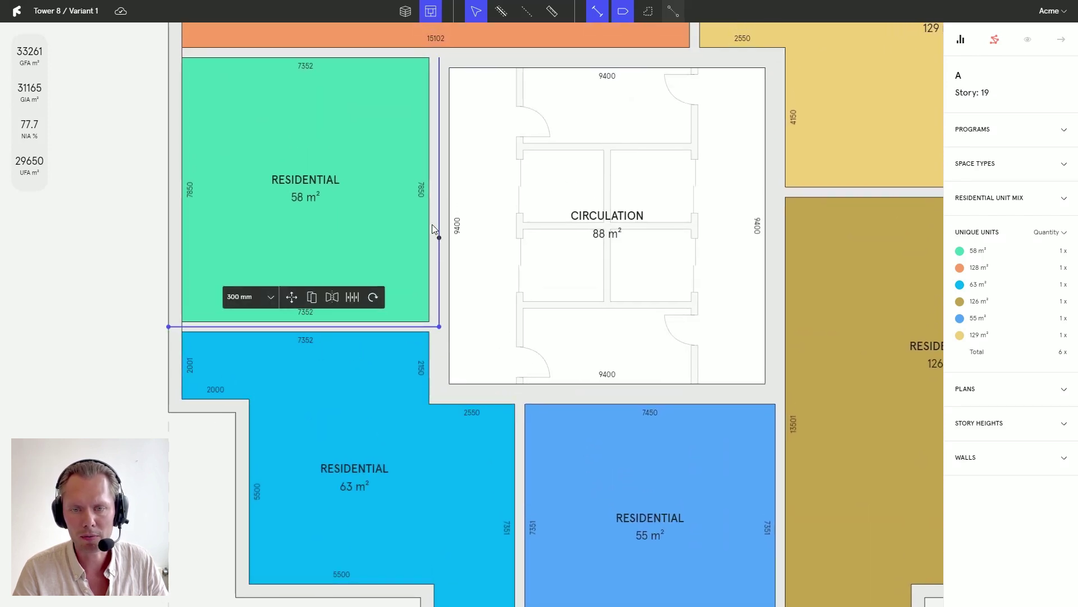
left_click(420, 191)
type("74")
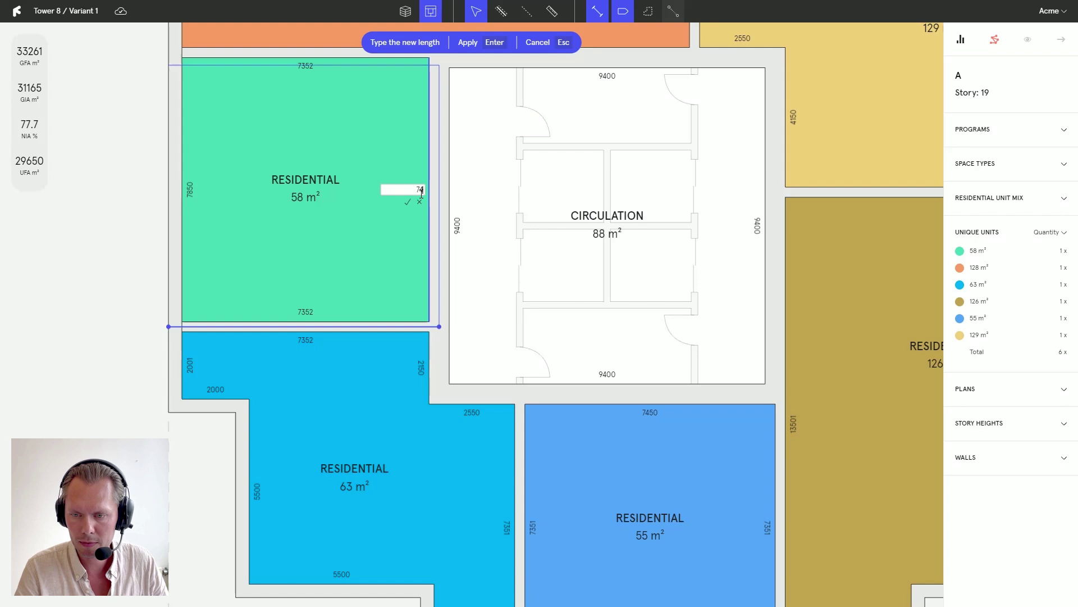
key("Escape")
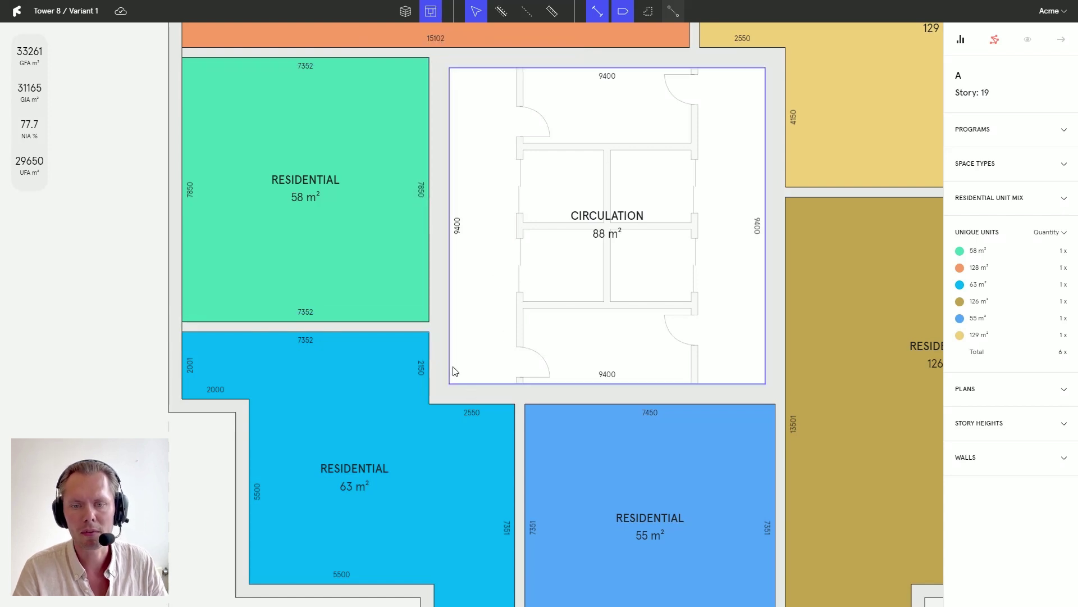
Step: Set the thickness of the short core wall segment beside the moved wall to 600 mm
left_click_drag(356, 372, 465, 279)
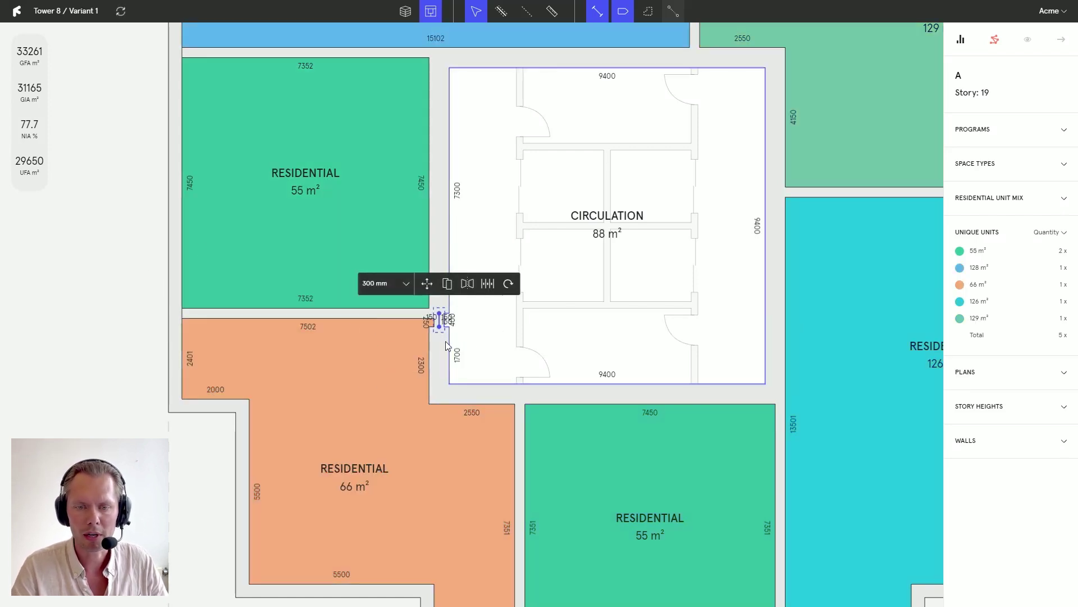
left_click(373, 284)
left_click(372, 304)
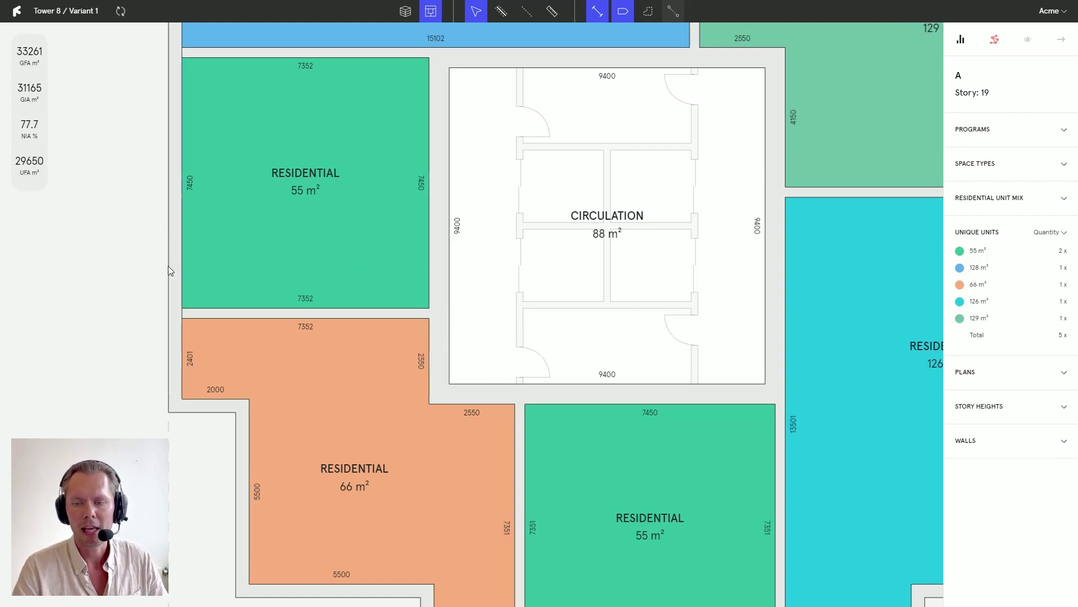
Step: Move the wall between the 129 m² and 126 m² units so the 129 m² unit's outer side edge measures 4700 mm
scroll(264, 289, "down", 5)
middle_click_drag(405, 288, 344, 316)
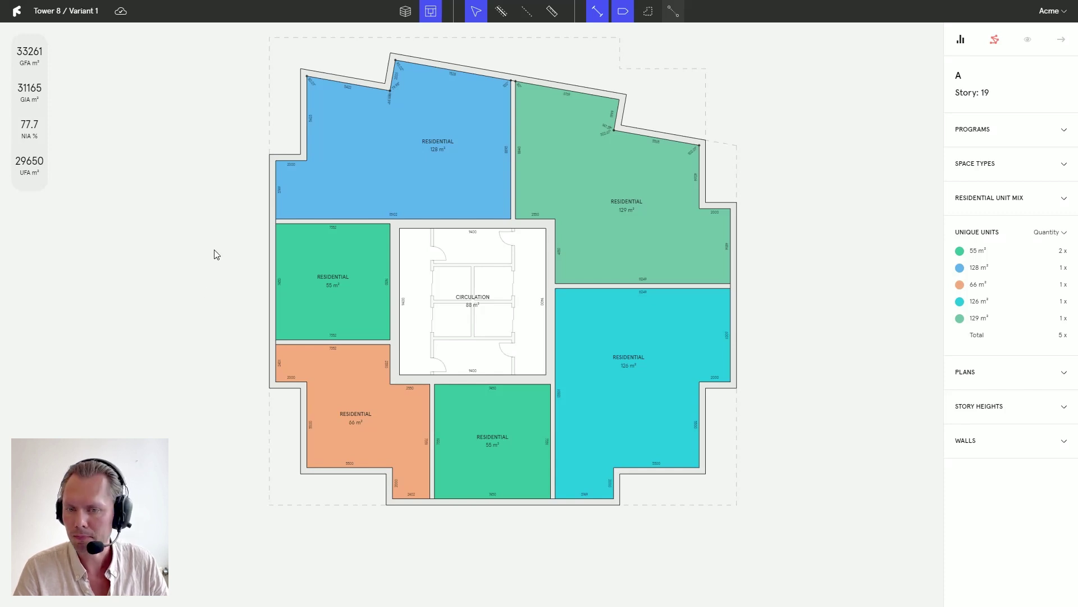
middle_click_drag(215, 250, 212, 261)
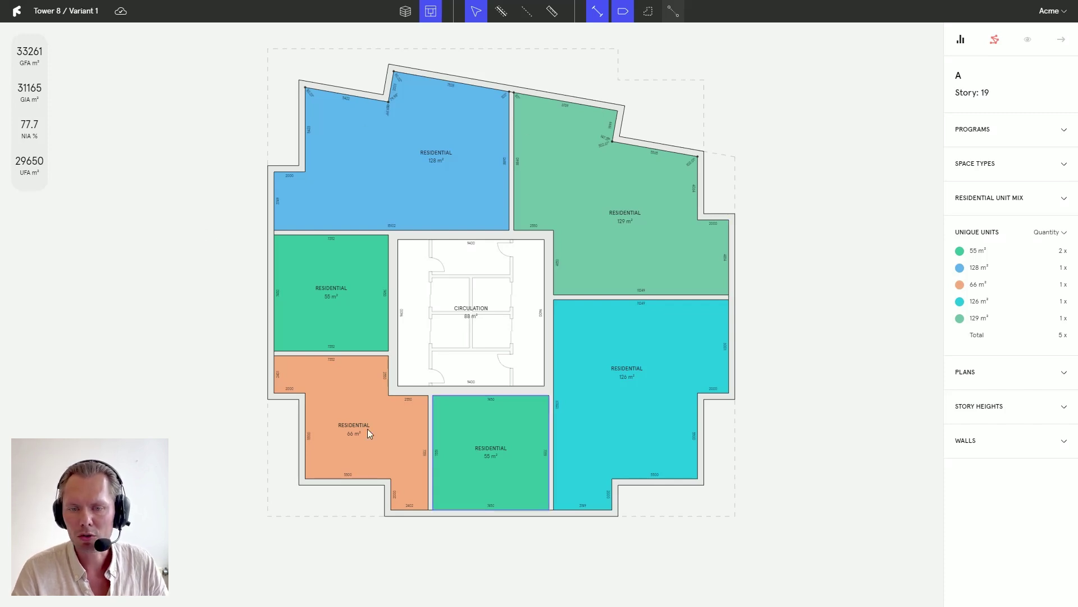
scroll(628, 317, "up", 5)
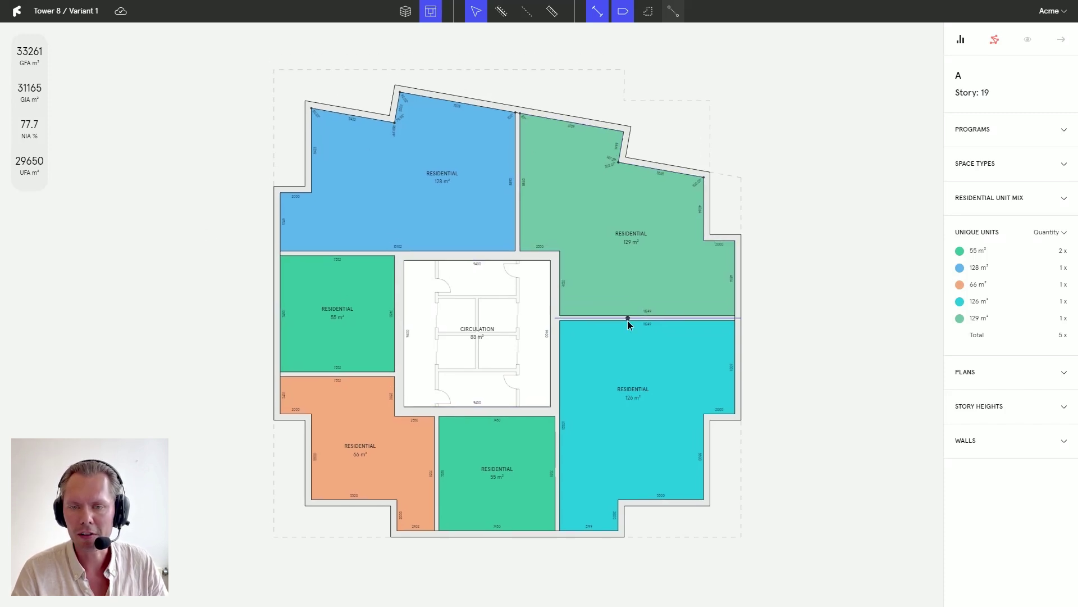
middle_click_drag(733, 331, 589, 336)
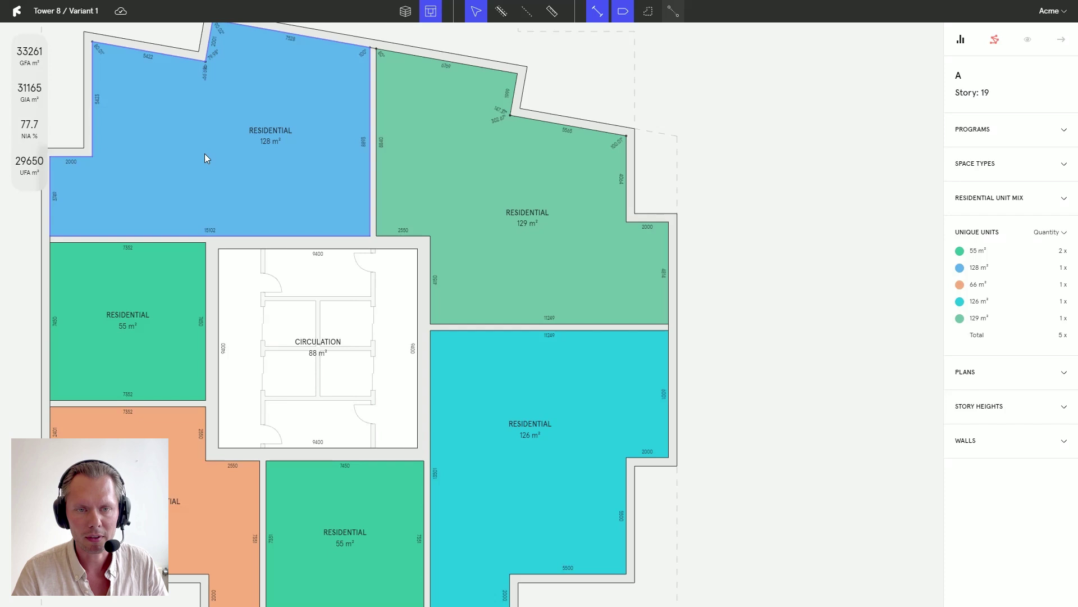
scroll(659, 354, "right", 1)
left_click(567, 330)
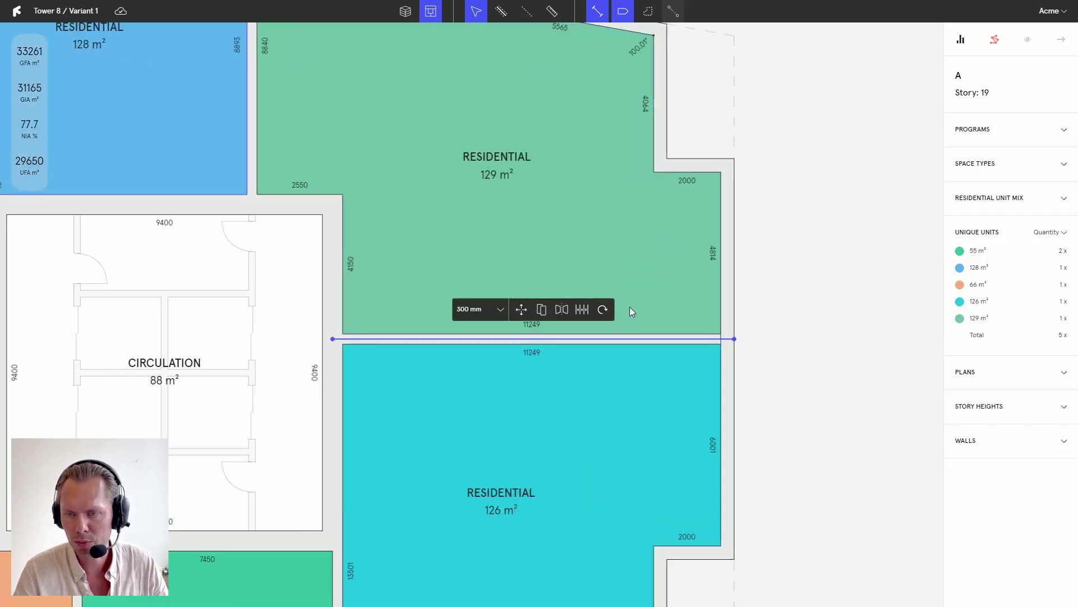
left_click(711, 253)
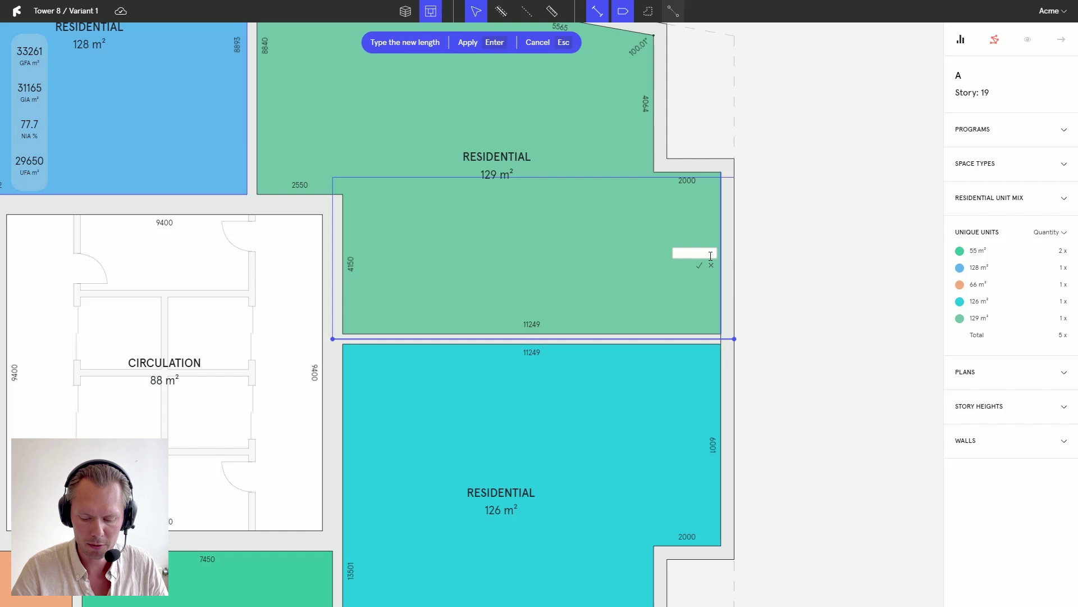
type("4700")
key("Escape")
Step: Set the short core wall segment where the 128 m² and 127 m² units meet the core to 600 mm thick
middle_click_drag(502, 321, 589, 314)
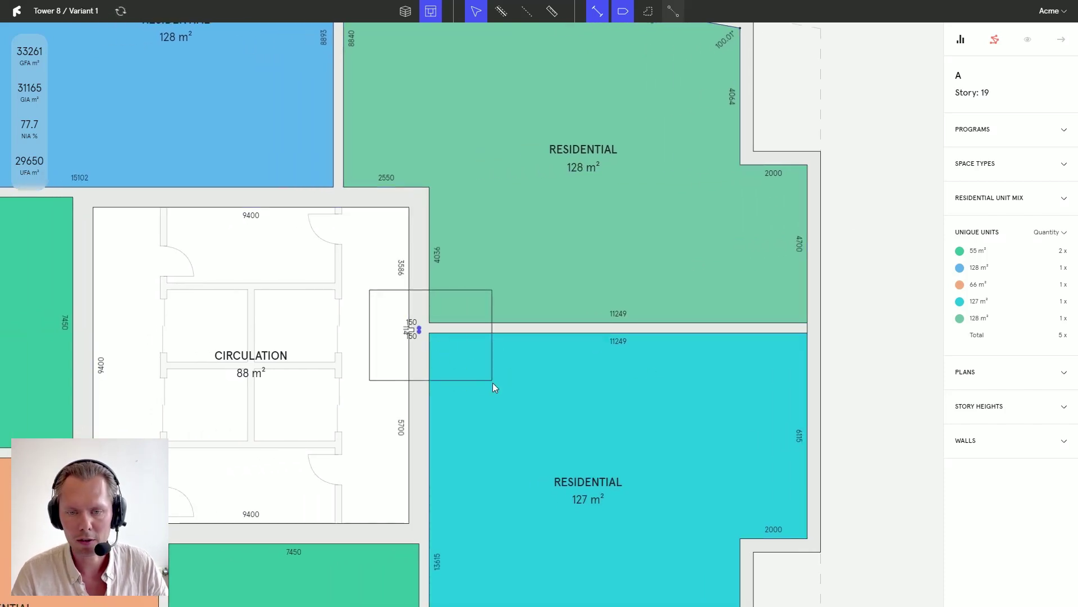
left_click_drag(370, 291, 493, 384)
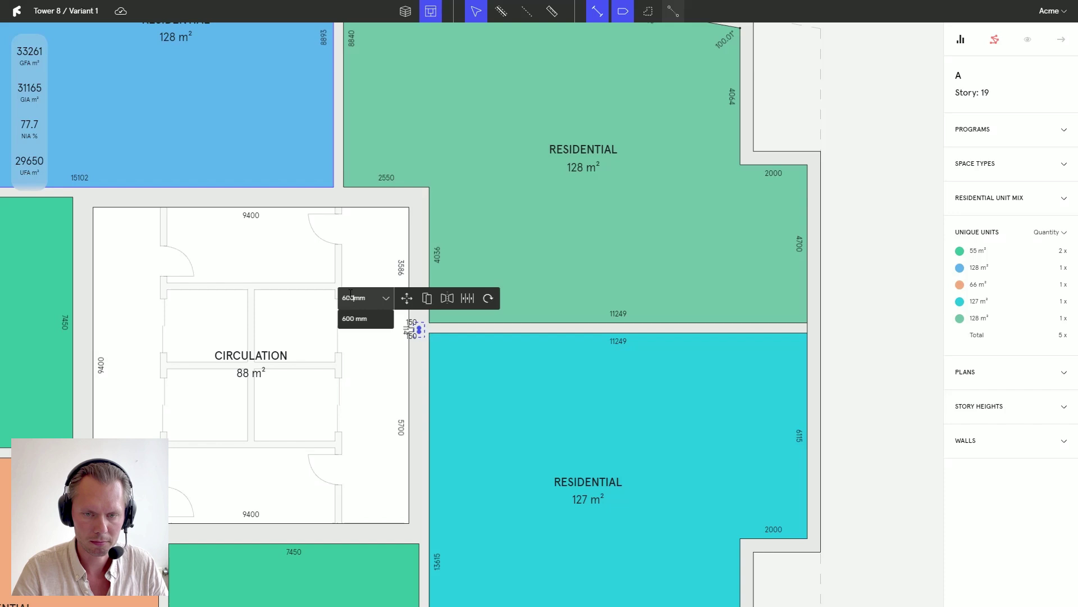
left_click(788, 286)
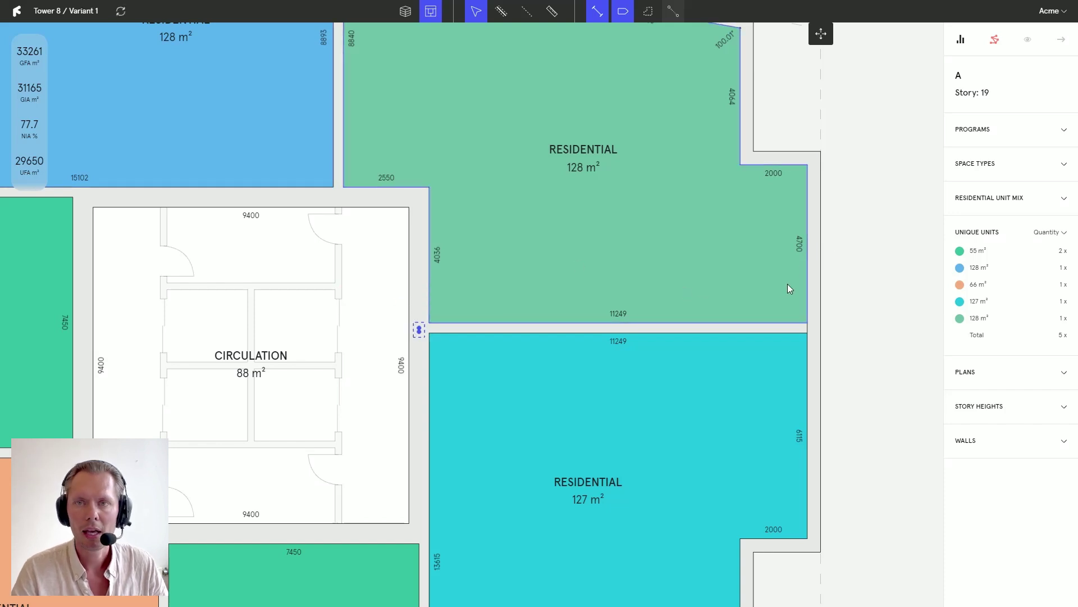
Step: Leave story 19's plan and examine the unit layouts of stories 18 and 19 in the 3D tower with the upper stories hidden
left_click(869, 312)
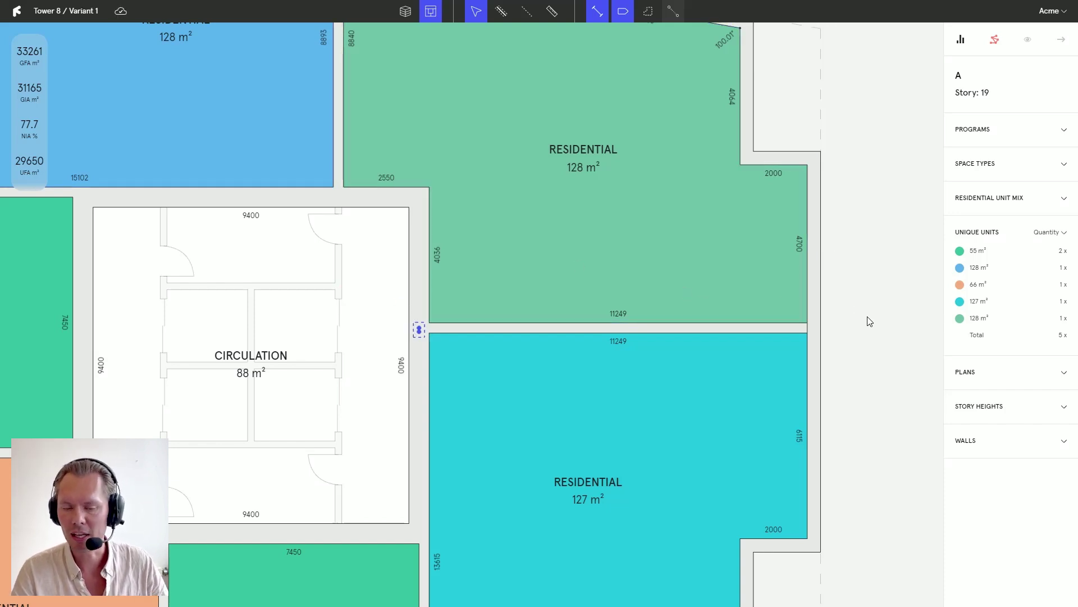
key("Escape")
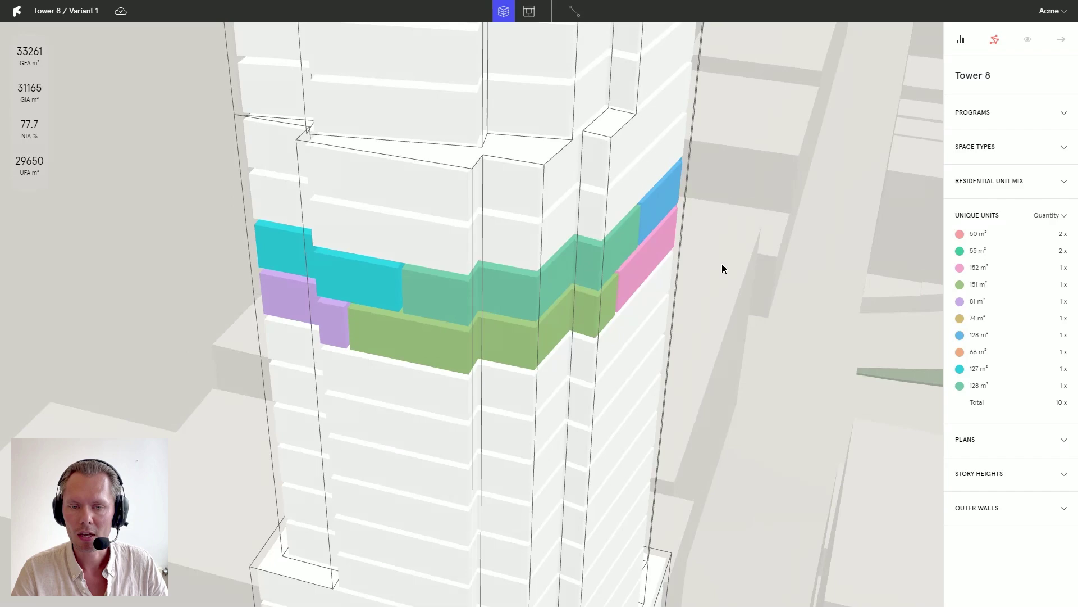
middle_click_drag(722, 264, 645, 257)
scroll(424, 350, "down", 6)
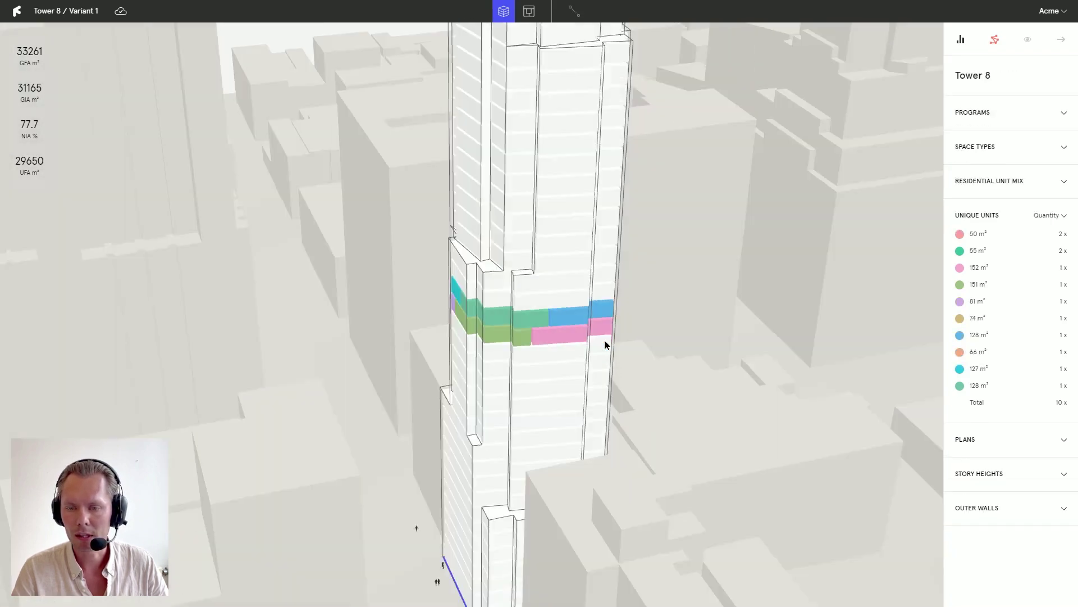
left_click(604, 339)
left_click(540, 317)
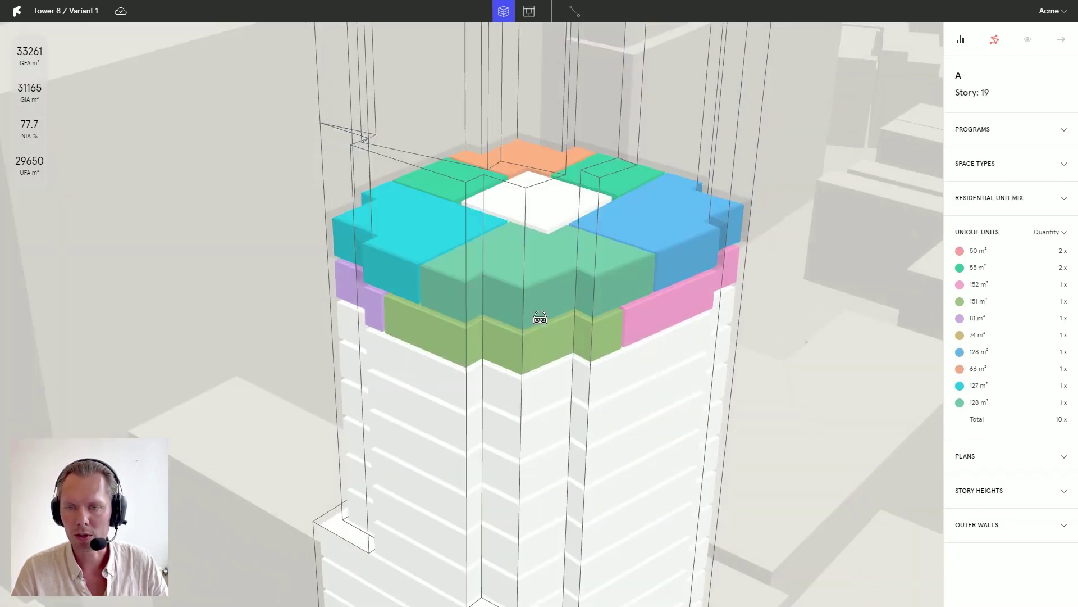
left_click(539, 343)
left_click(538, 312)
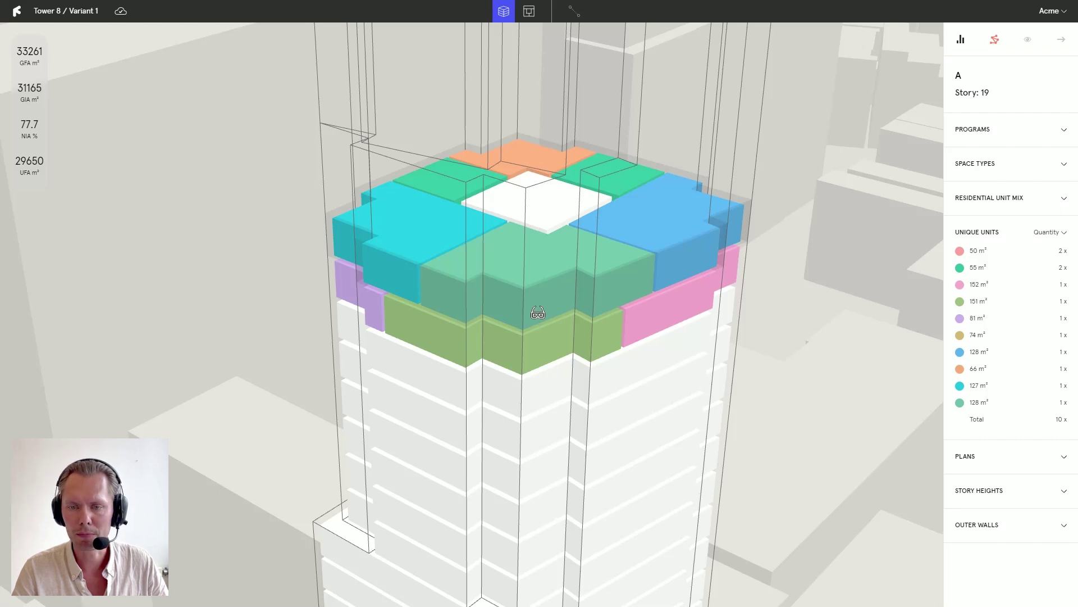
Step: Copy the floor plate of story 19 and paste it onto story 21
key("Escape")
middle_click_drag(496, 300, 467, 297)
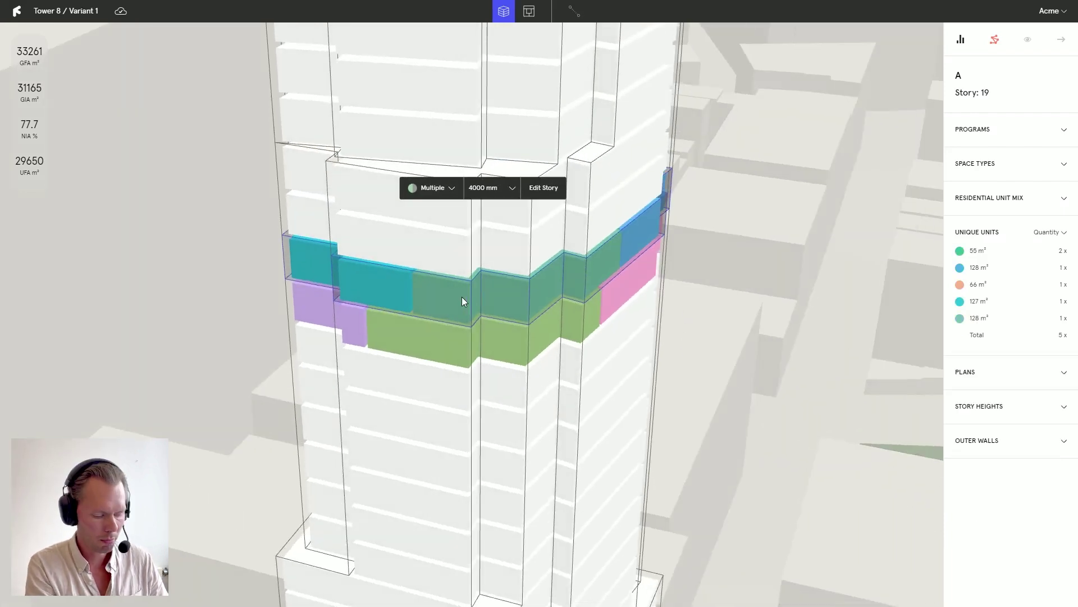
left_click(358, 182)
key("ctrl+v")
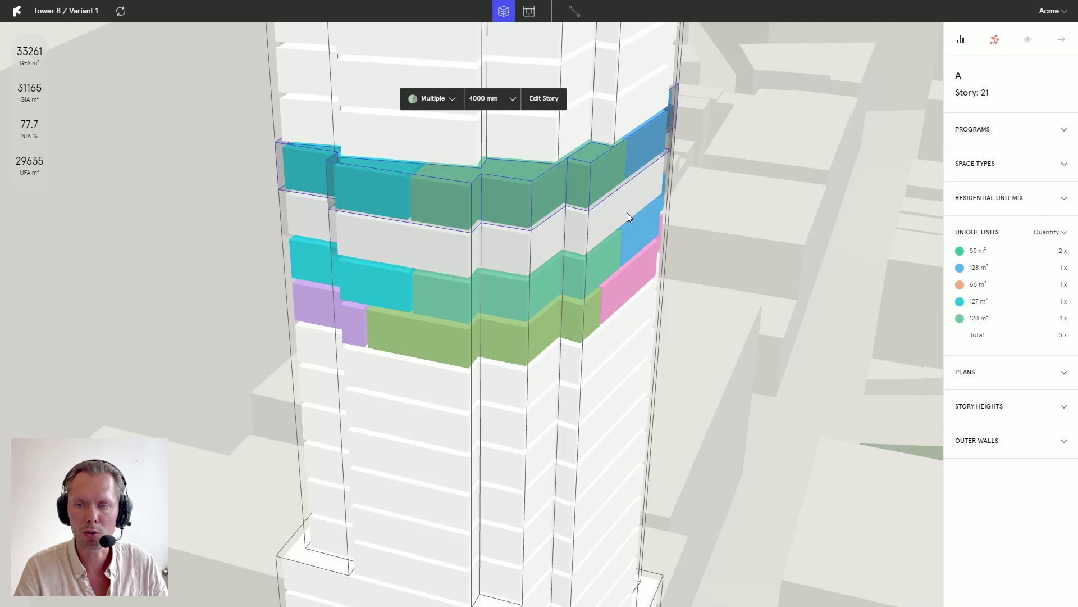
middle_click_drag(627, 213, 616, 278)
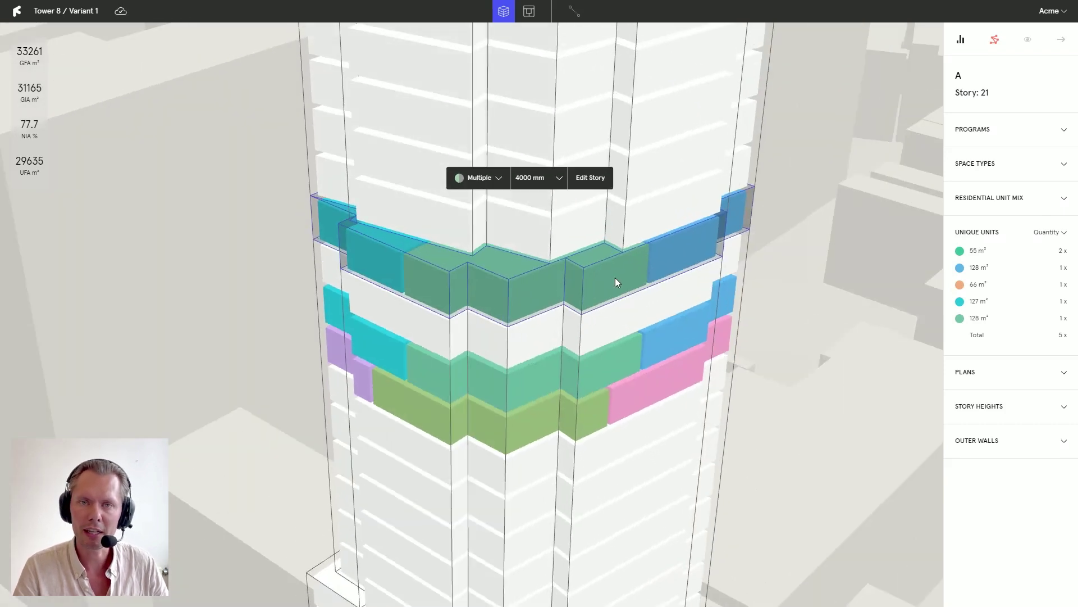
Step: Compare the outlines of stories 21 and 22 where the tower's facade steps back
left_click(211, 178)
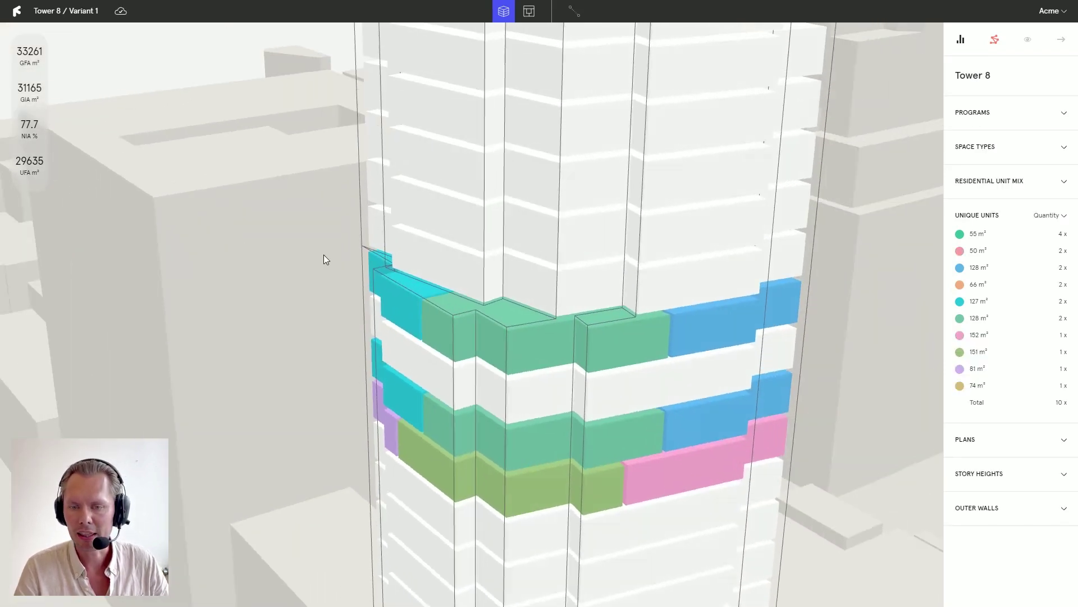
left_click(410, 250)
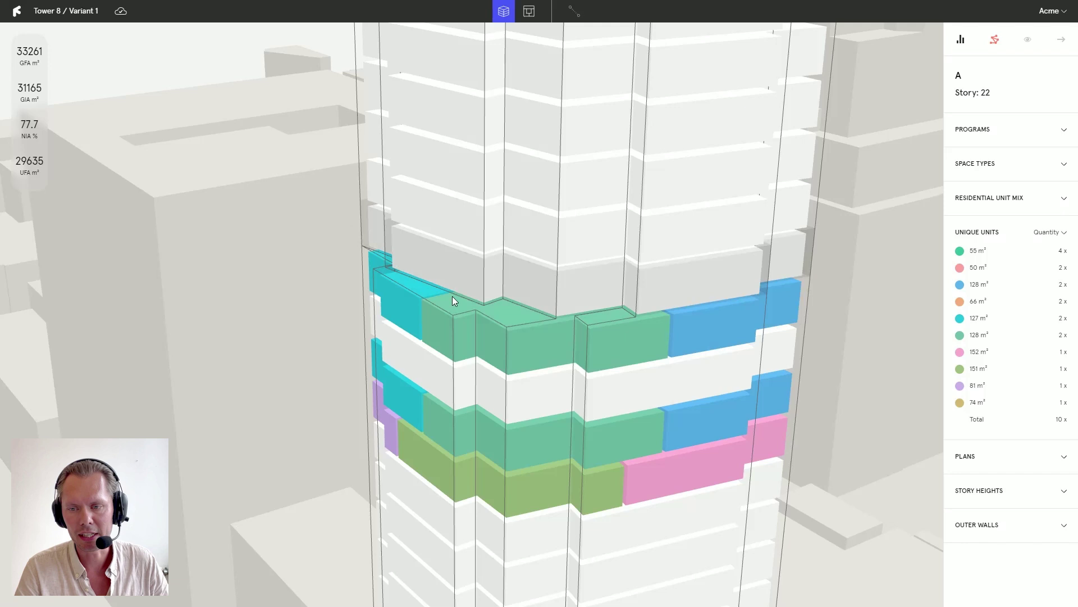
left_click(717, 314)
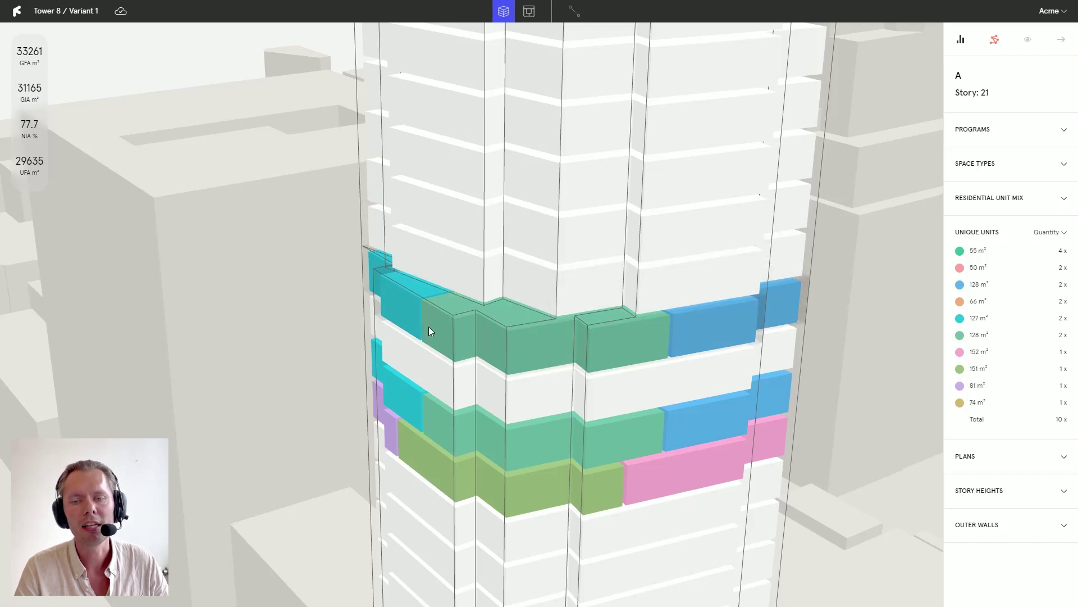
left_click(430, 273)
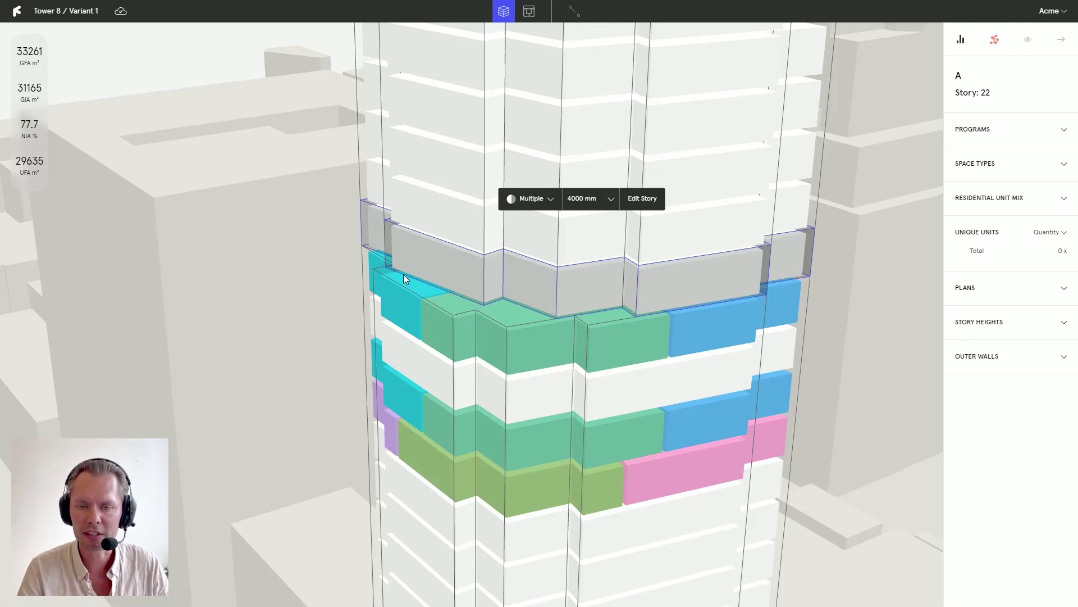
left_click(268, 269)
middle_click_drag(268, 268, 291, 274)
middle_click_drag(475, 342, 438, 301)
middle_click_drag(509, 355, 486, 336)
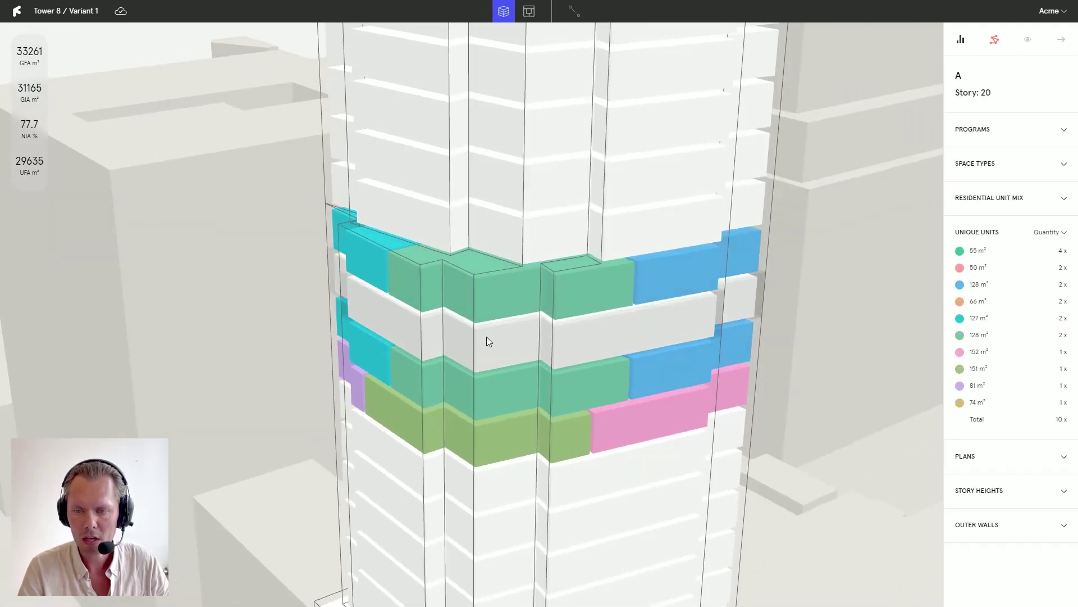
Step: Remove the residential floor plates from stories 18 and 19
left_click(594, 489)
left_click(618, 438)
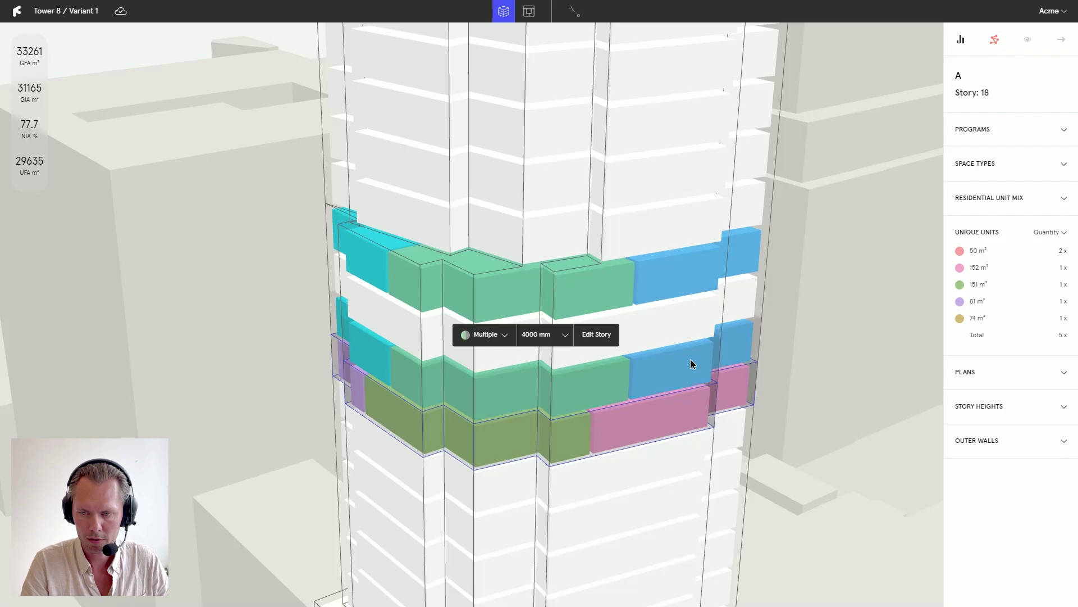
left_click(690, 359, "shift")
left_click(242, 256)
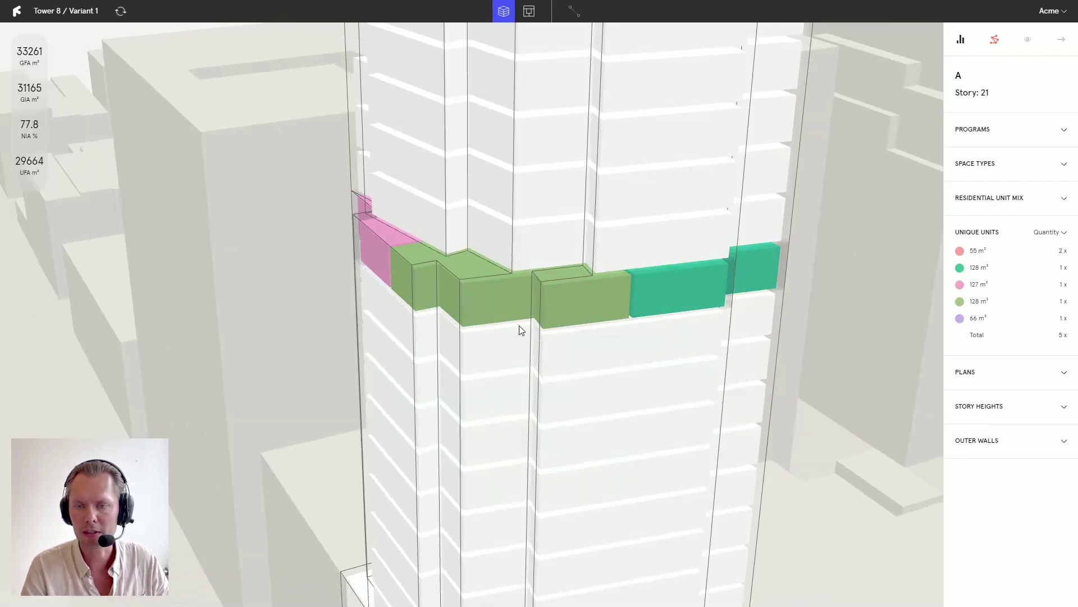
Step: Copy all of story 21's interior walls and paste them into the plan of story 22
left_click(509, 303)
left_click_drag(508, 301, 344, 302)
left_click_drag(459, 342, 627, 351)
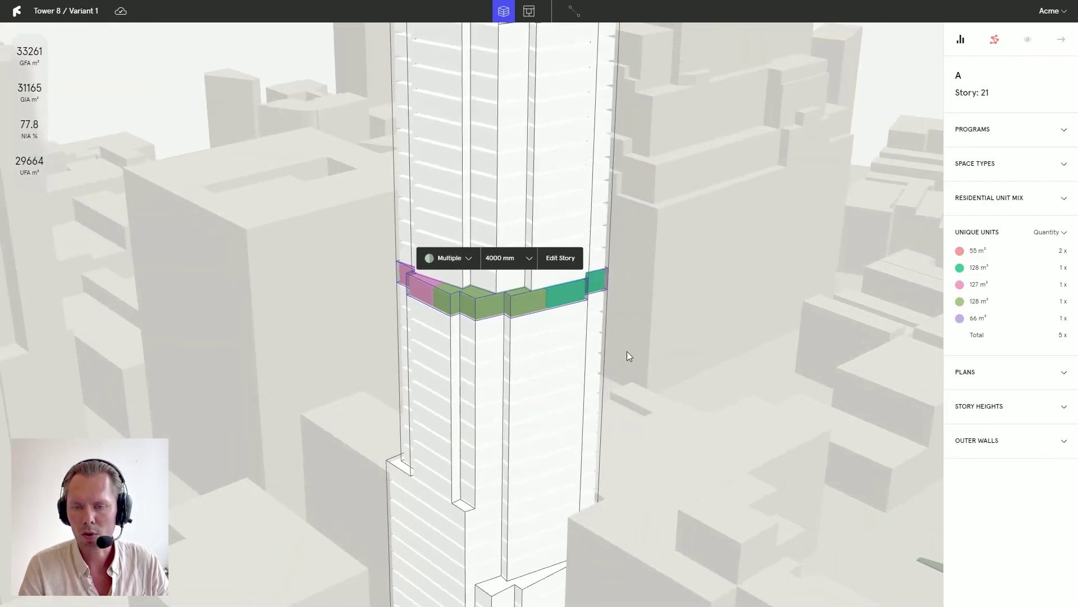
double_click(518, 308)
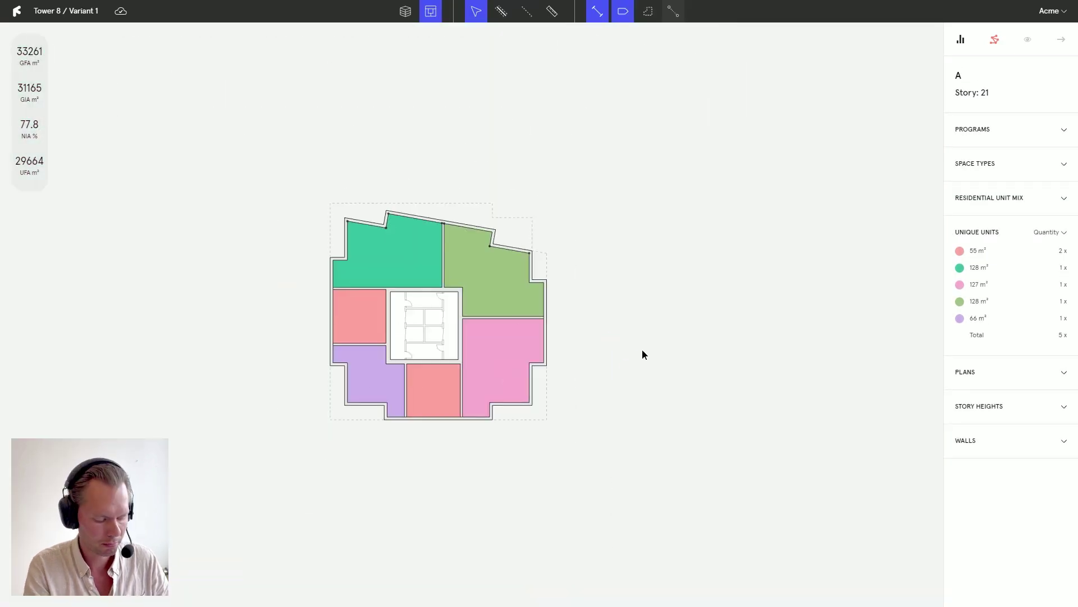
left_click_drag(238, 144, 745, 495)
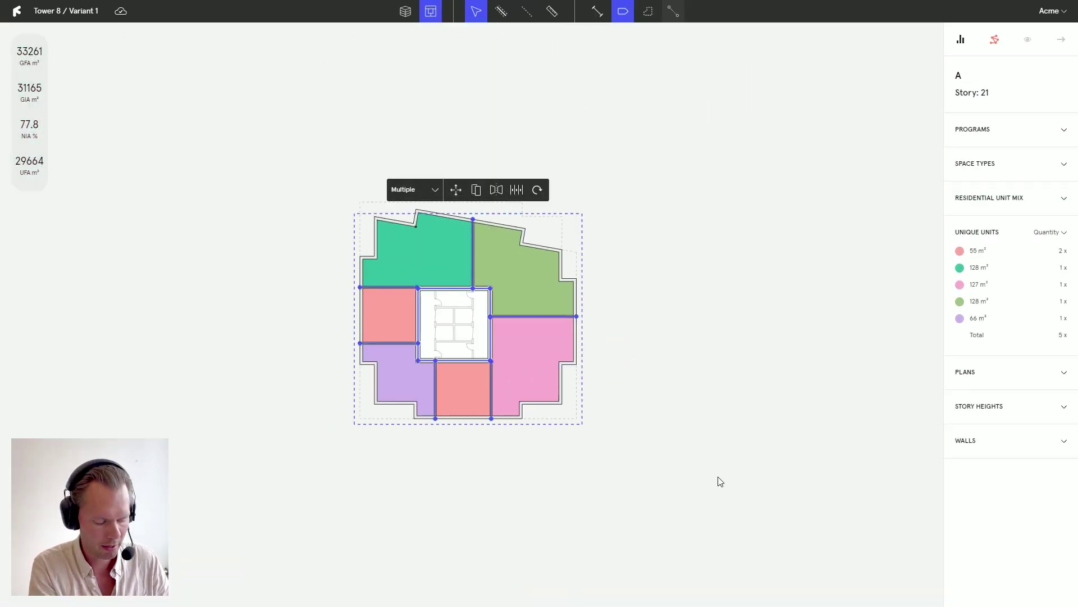
double_click(263, 305)
double_click(444, 271)
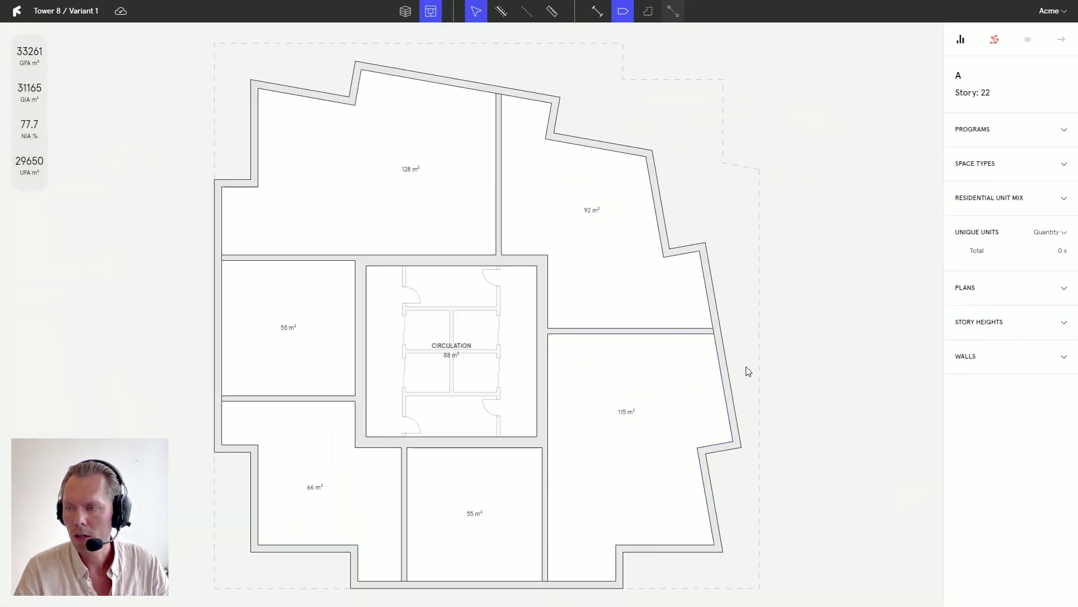
Step: Assign the Residential program to all unnamed spaces on story 22 and return to the 3D tower
left_click(957, 133)
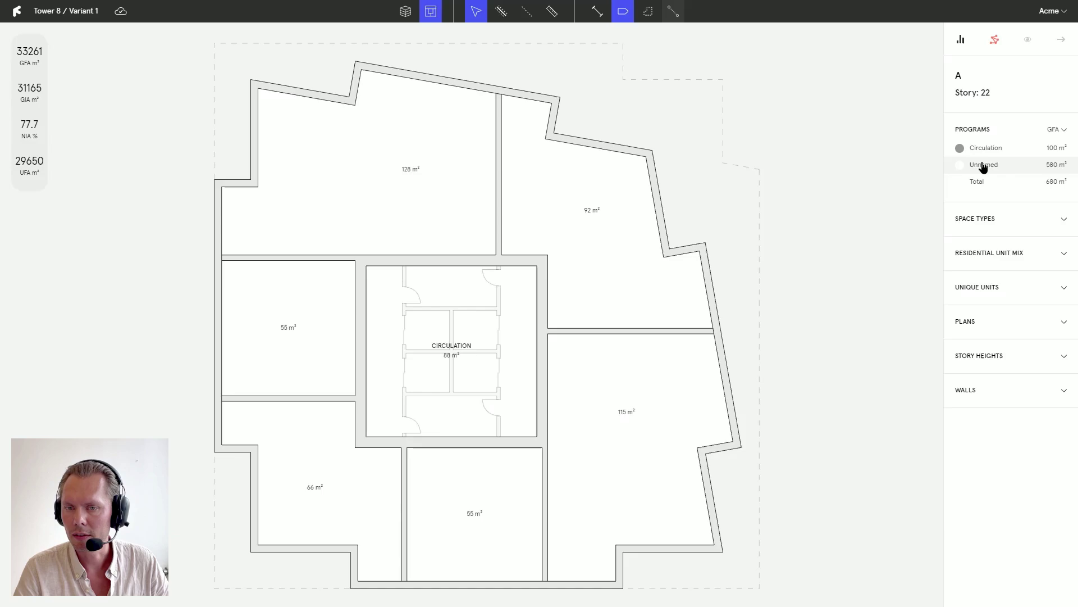
left_click(983, 164)
left_click(439, 41)
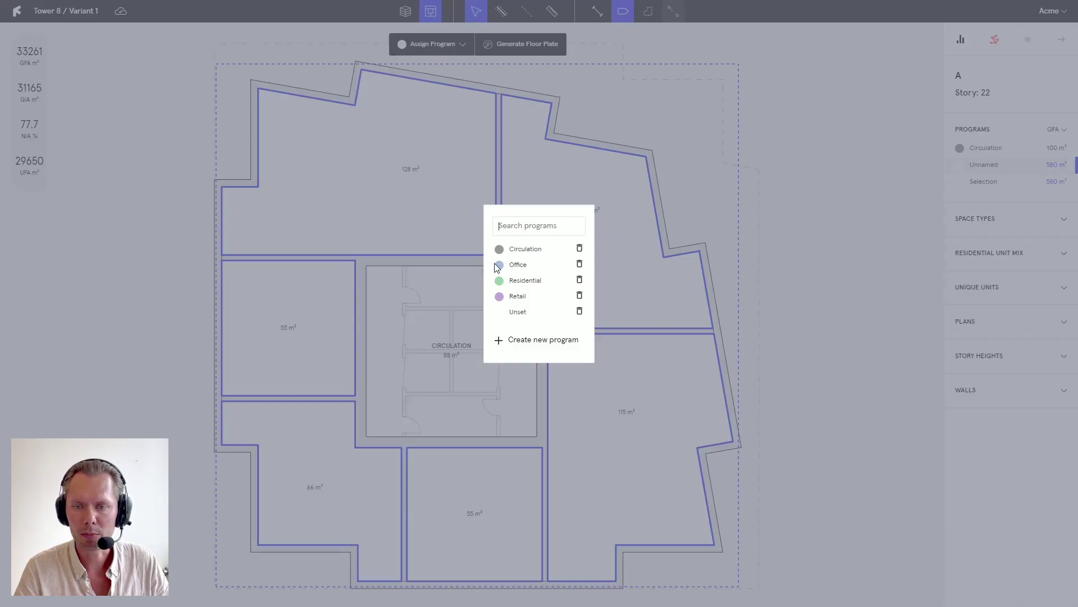
left_click(527, 281)
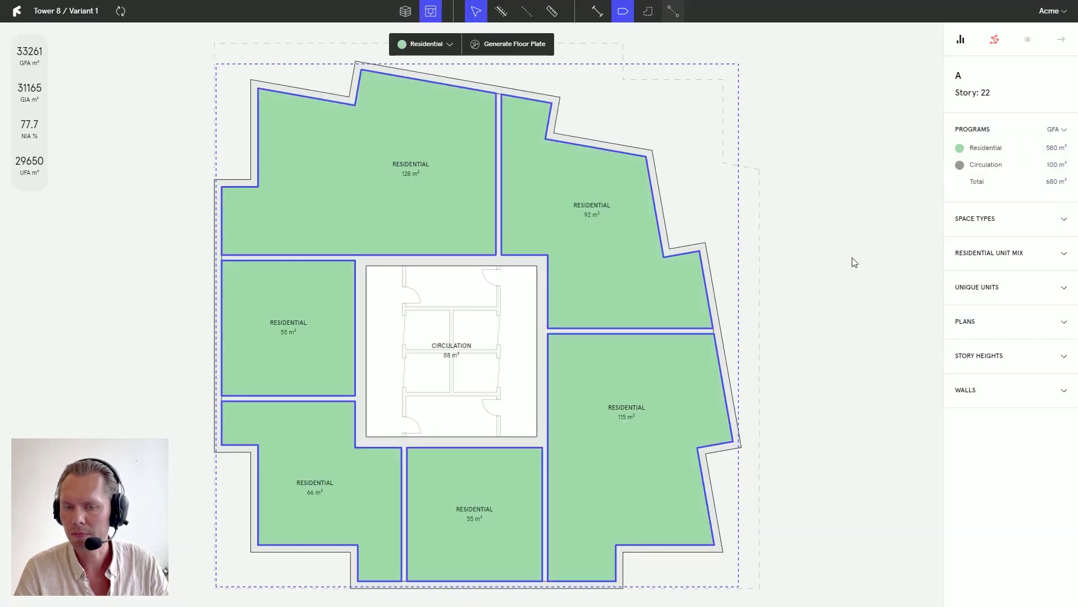
key("Escape")
key("Escape")
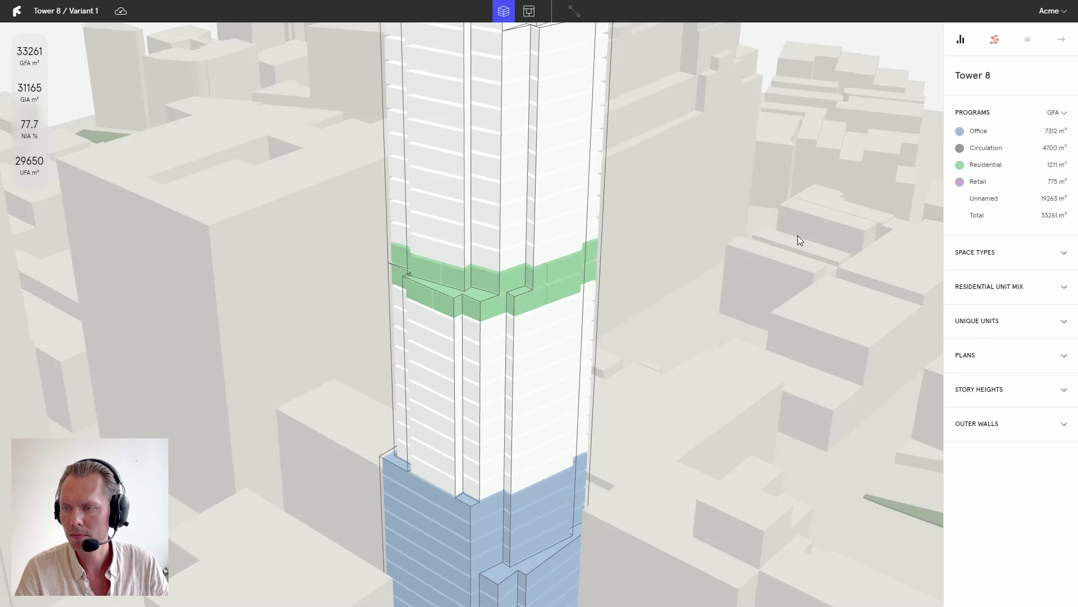
Step: Color the tower by unique units and examine how the units on stories 21 and 22 line up
left_click(977, 321)
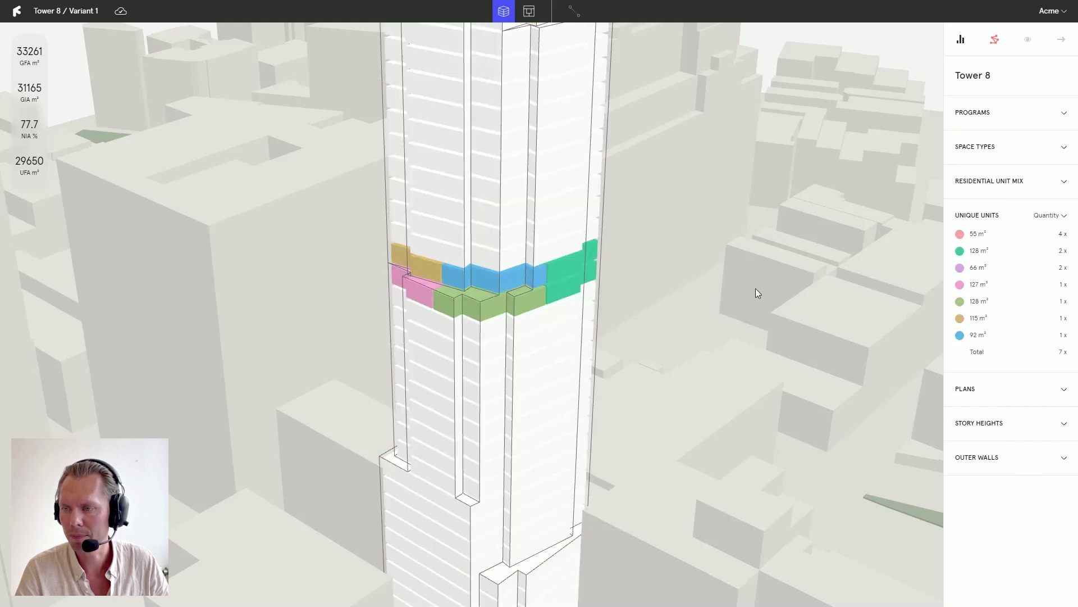
left_click_drag(727, 220, 686, 249)
scroll(763, 219, "up", 3)
right_click_drag(763, 219, 784, 268)
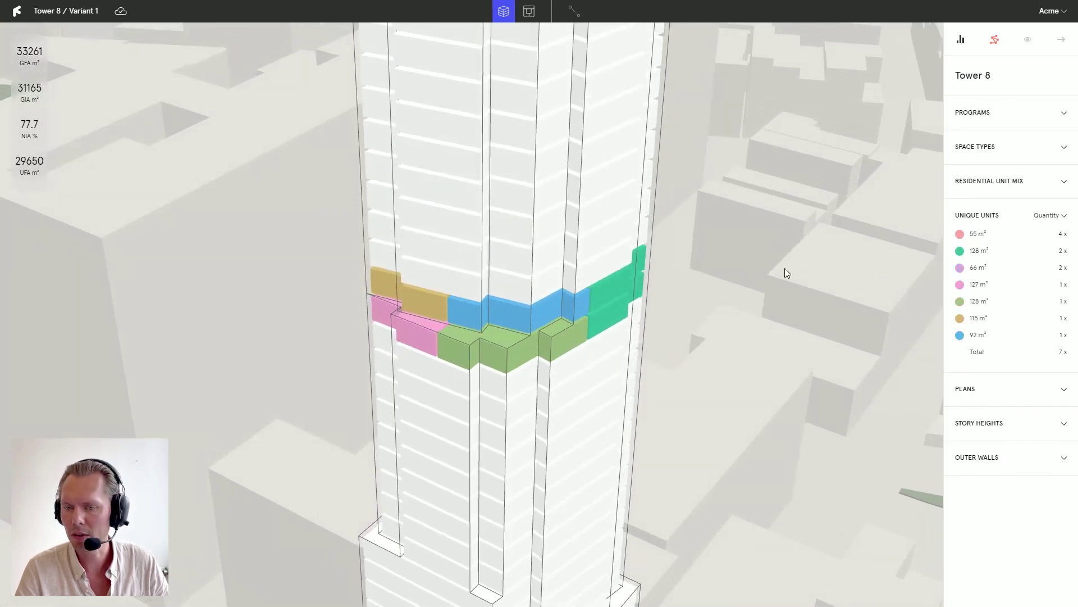
left_click_drag(784, 268, 762, 256)
left_click(575, 335)
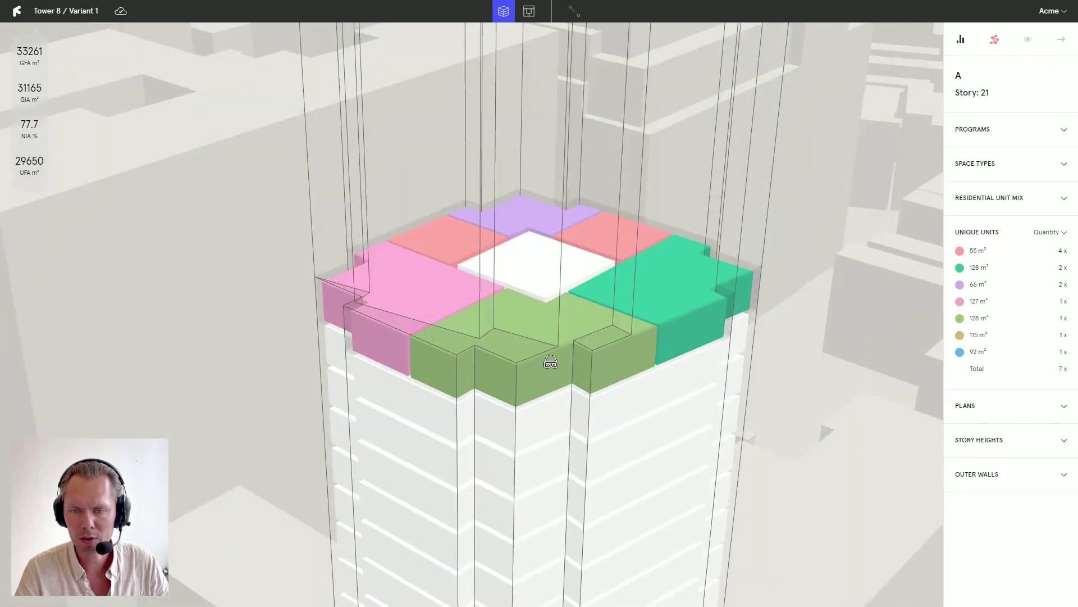
left_click(538, 362)
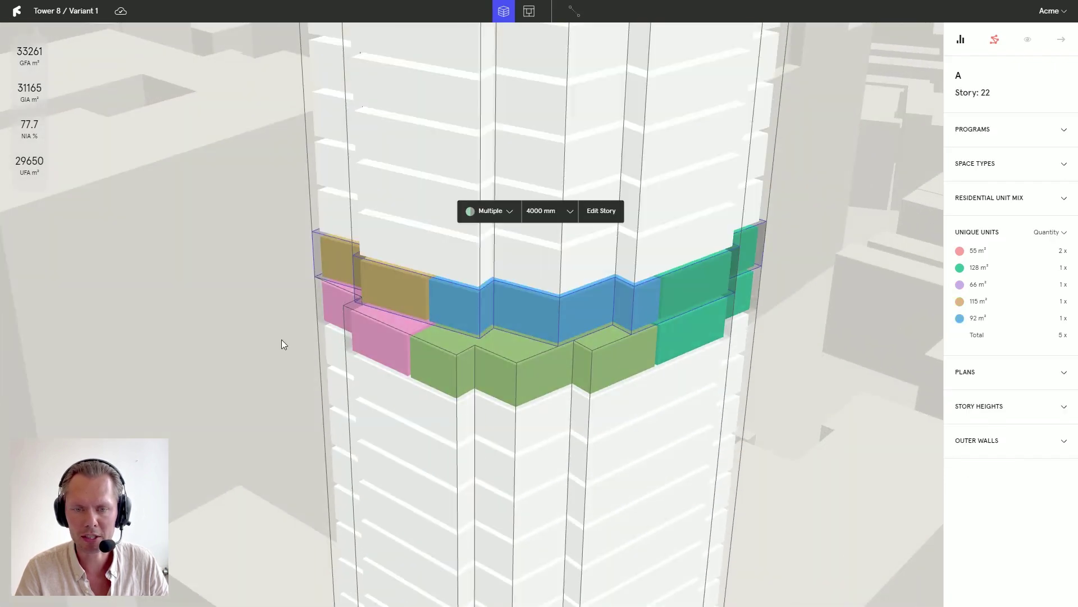
Step: Examine the floor plates of stories 21 and 22 from several sides, including with story 22 hidden
left_click_drag(281, 339, 555, 329)
scroll(480, 380, "down", 3)
key("alt")
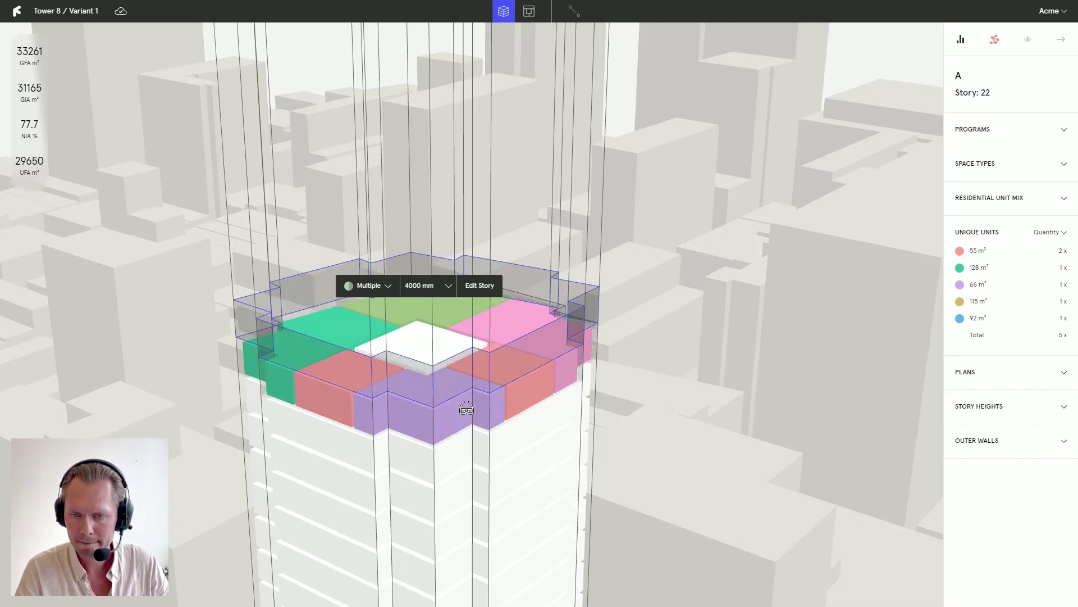
left_click_drag(713, 318, 535, 359)
scroll(535, 362, "up", 4)
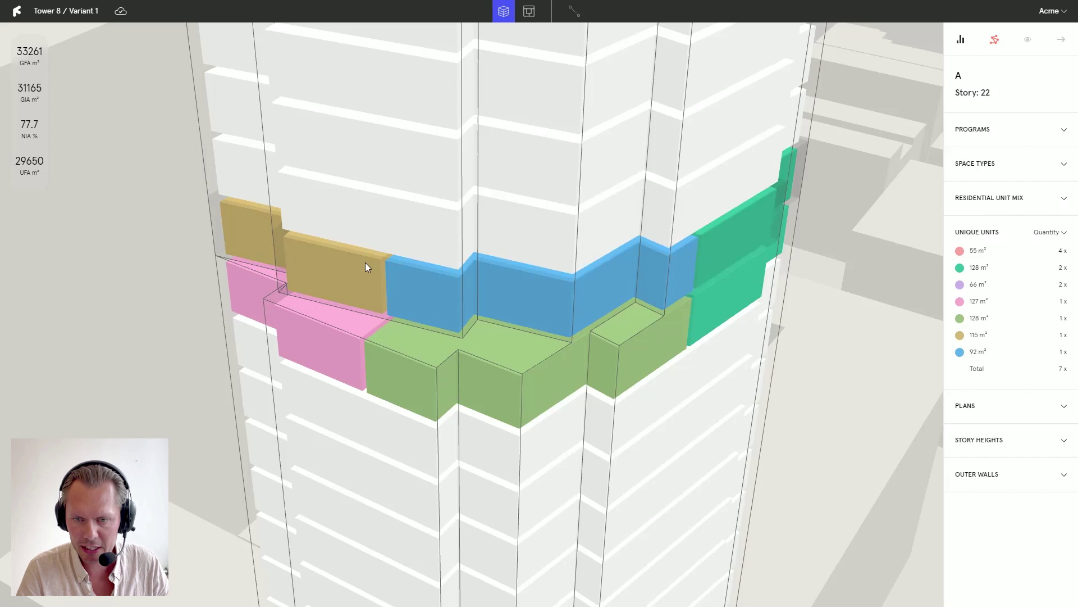
left_click_drag(472, 322, 350, 275)
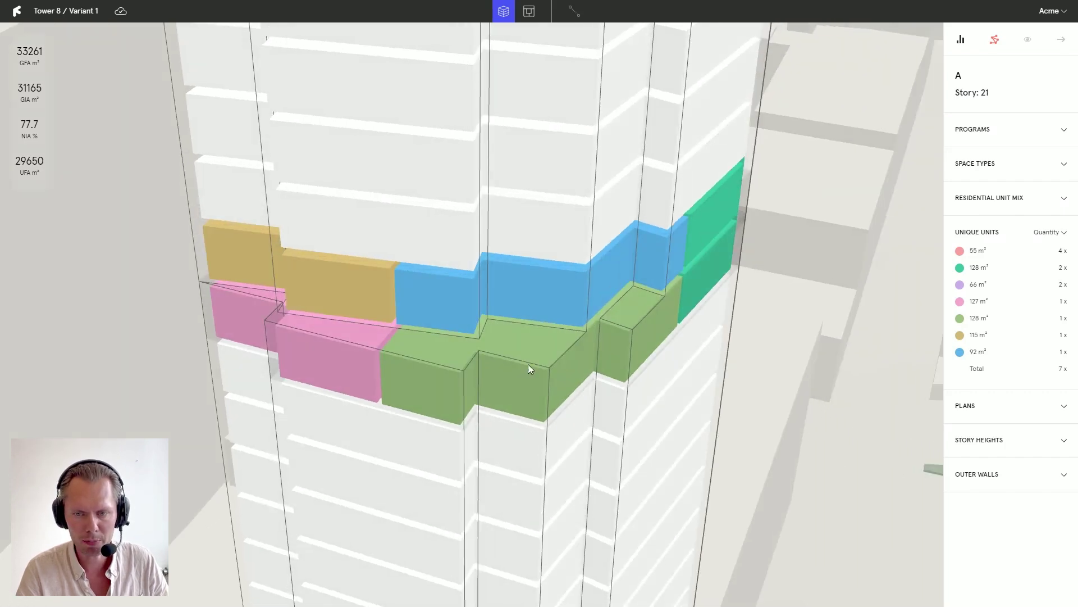
scroll(431, 322, "down", 5)
left_click_drag(559, 379, 487, 315)
scroll(583, 415, "down", 4)
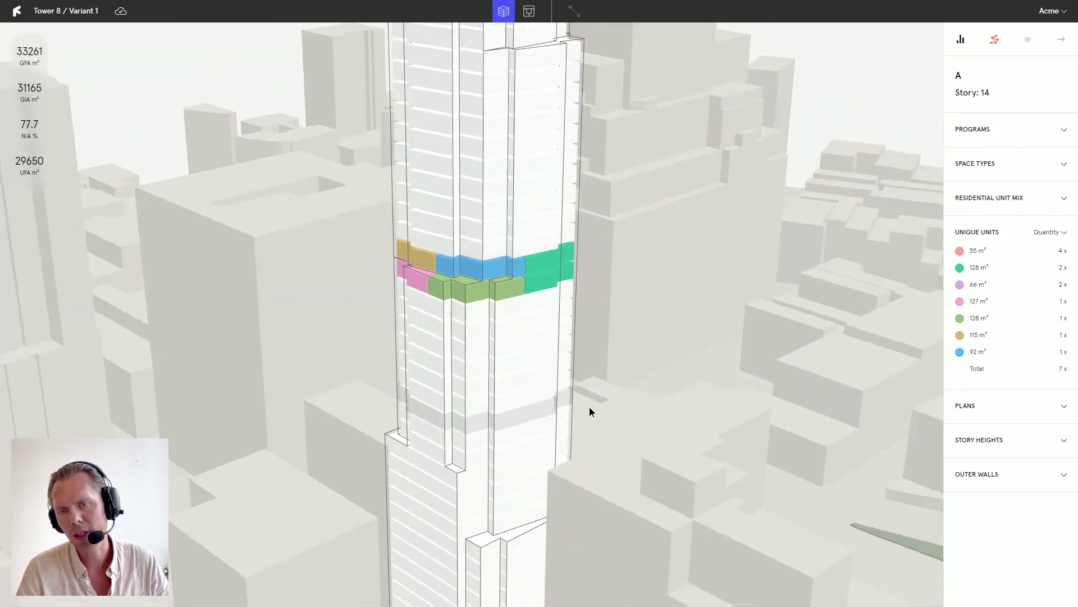
left_click_drag(590, 412, 513, 395)
right_click_drag(536, 282, 567, 428)
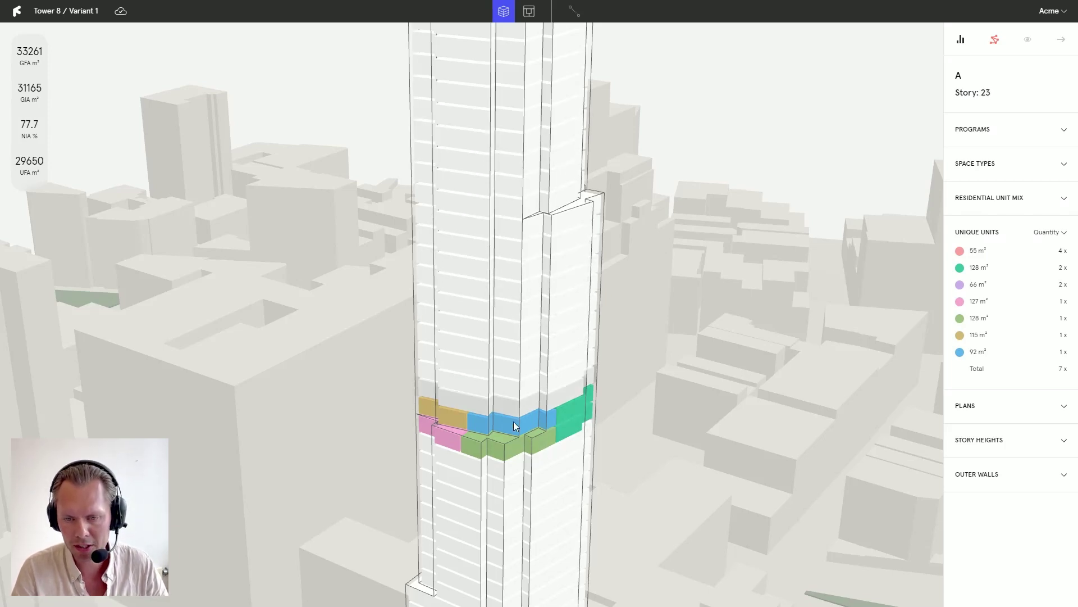
Step: Delete the wall between the 92 m² and 115 m² units on story 22 and return to the 3D tower
left_click(558, 403)
double_click(558, 402)
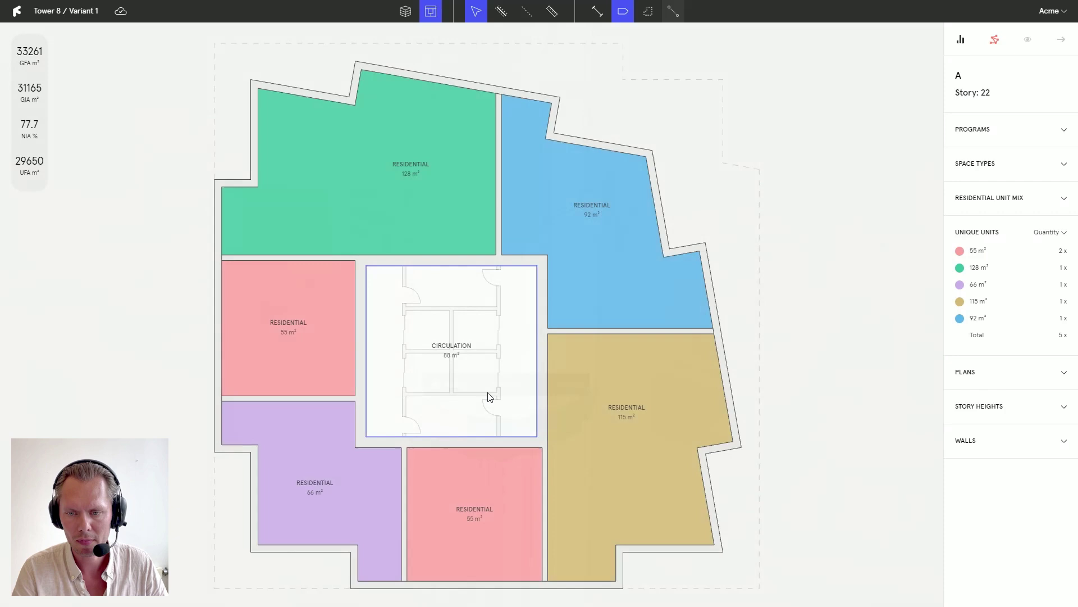
left_click_drag(556, 185, 550, 180)
key("Delete")
right_click_drag(813, 309, 763, 270)
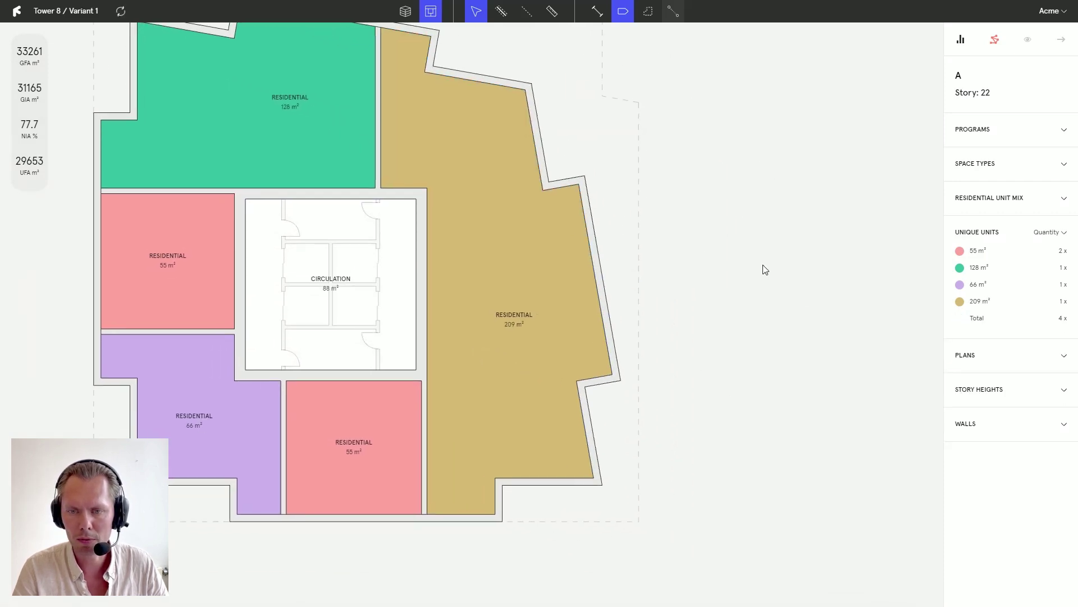
key("Escape")
left_click_drag(657, 320, 634, 351)
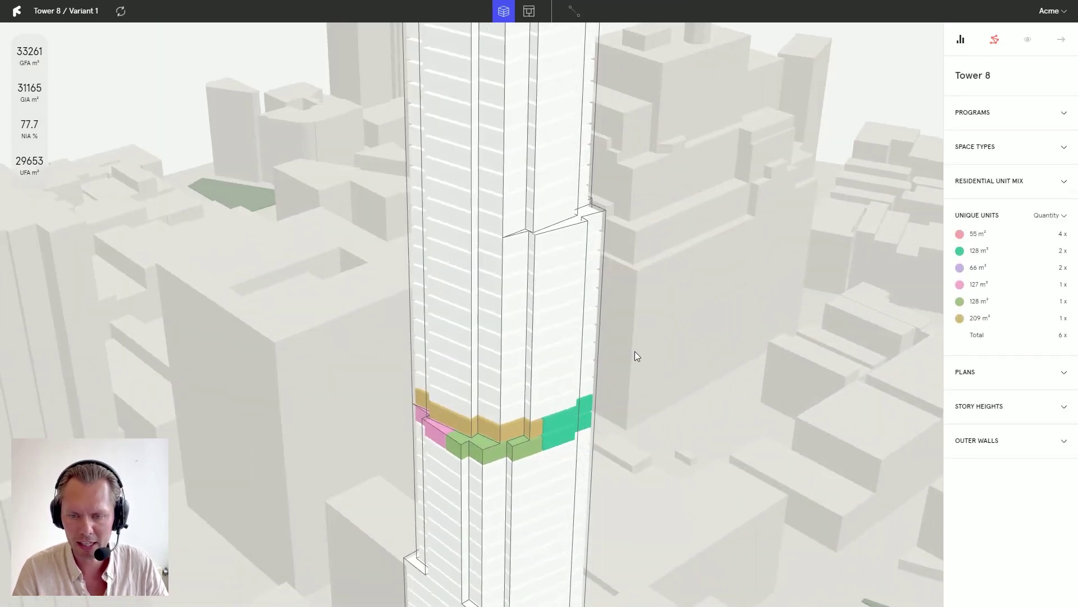
Step: Examine the unique units on stories 21 and 22 up close and from different angles
right_click_drag(673, 476, 665, 391)
scroll(665, 390, "up", 3)
left_click(646, 345)
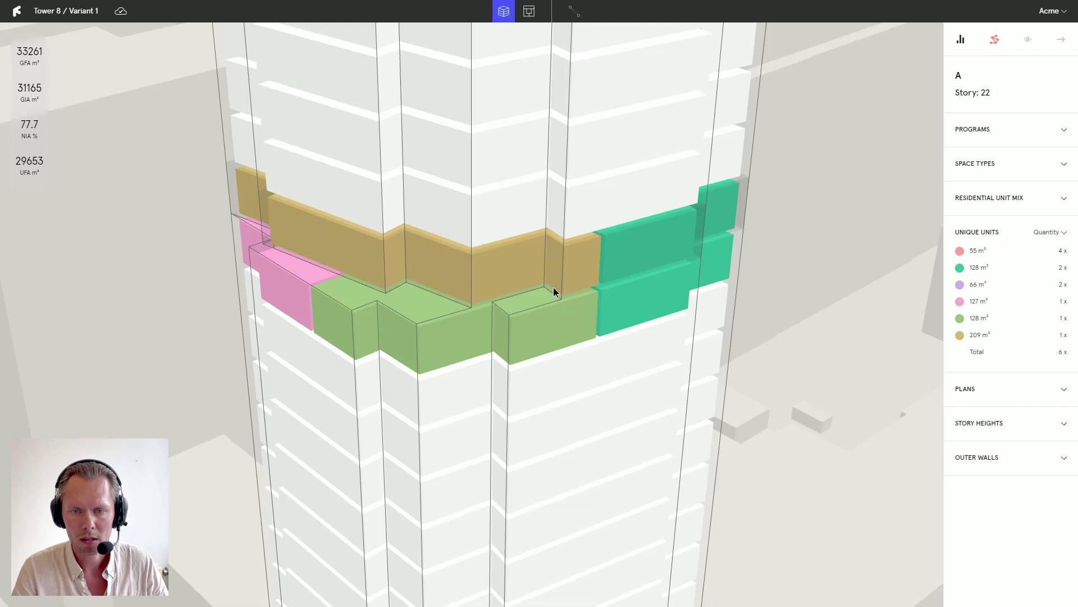
left_click_drag(862, 231, 855, 230)
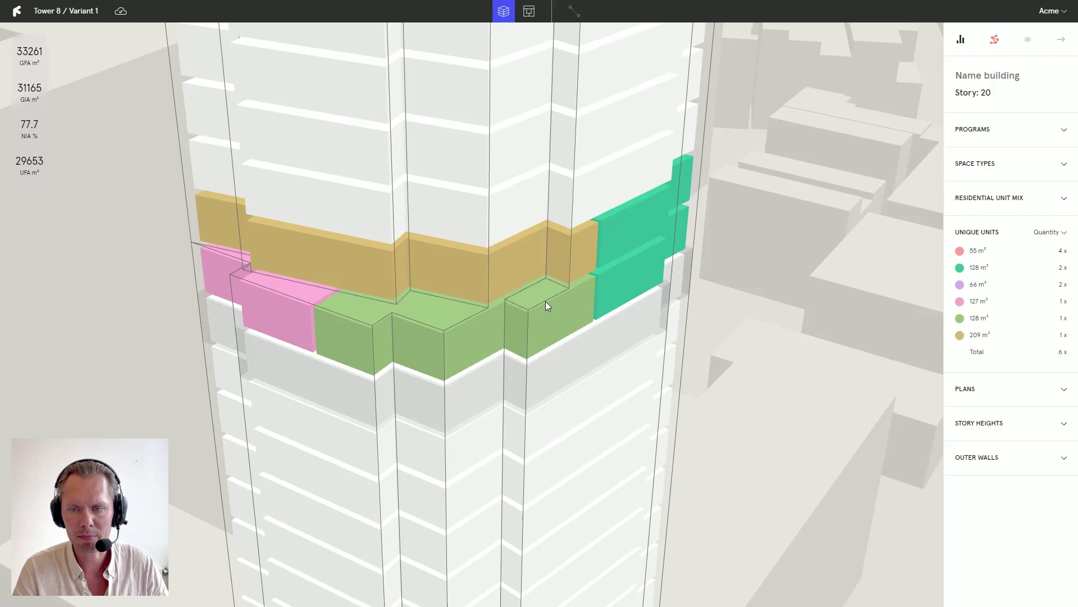
left_click(520, 351)
scroll(482, 335, "down", 3)
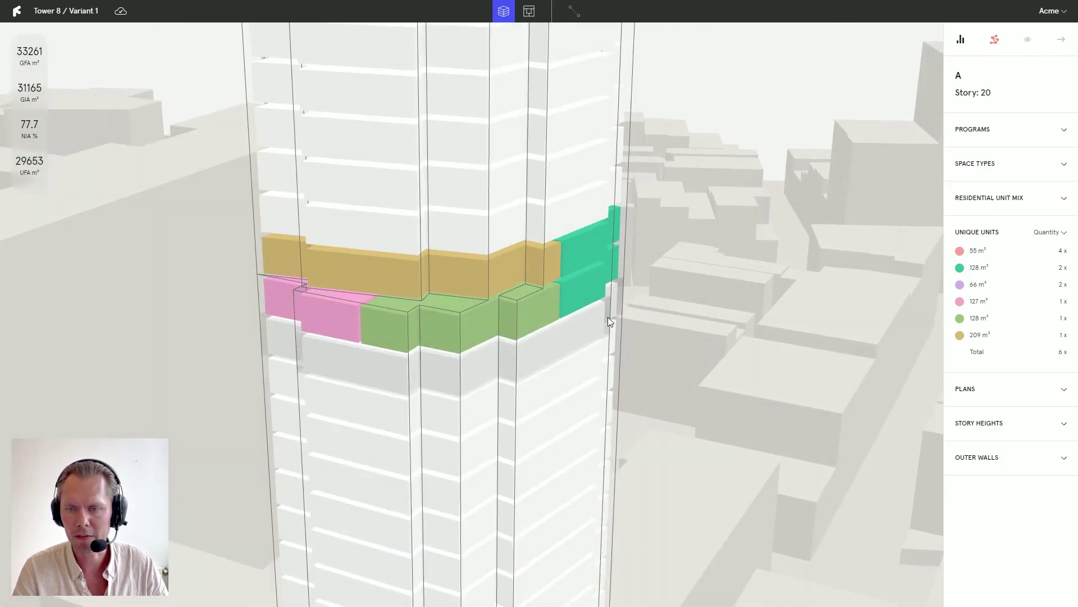
mouse_move(608, 317)
left_mouse_down()
mouse_move(423, 305)
mouse_move(602, 329)
left_mouse_up()
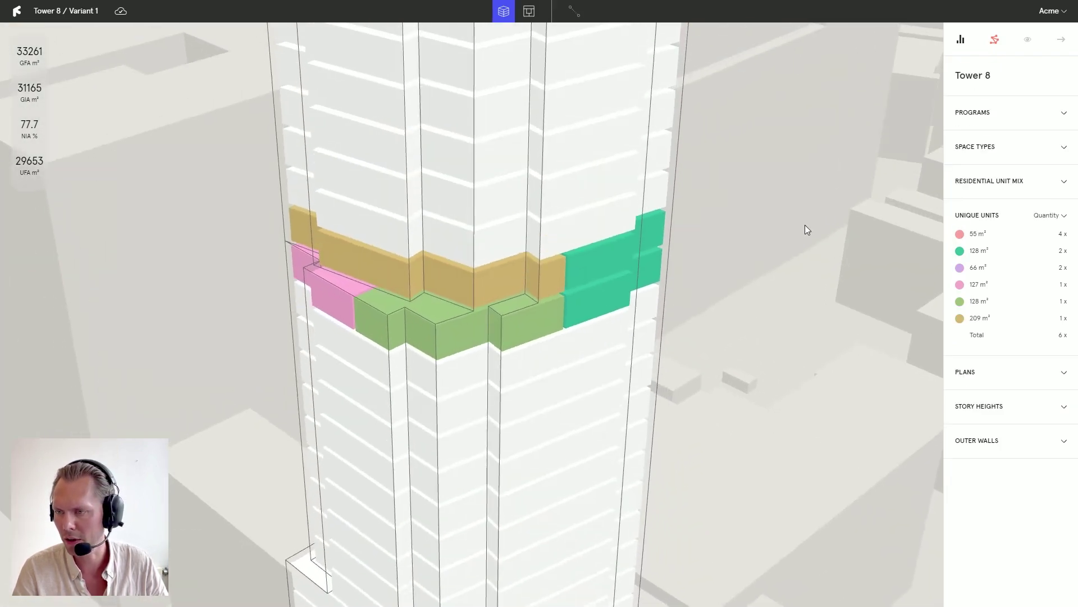
Step: Color the tower by residential unit mix and examine stories 21 and 22 from several sides
left_click(966, 181)
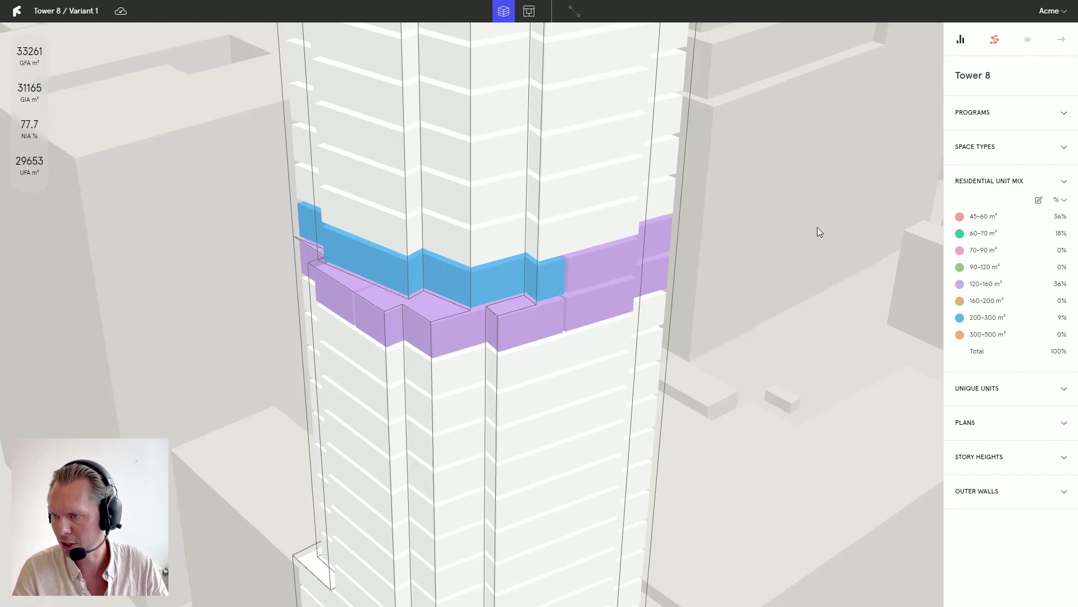
left_click_drag(817, 227, 813, 248)
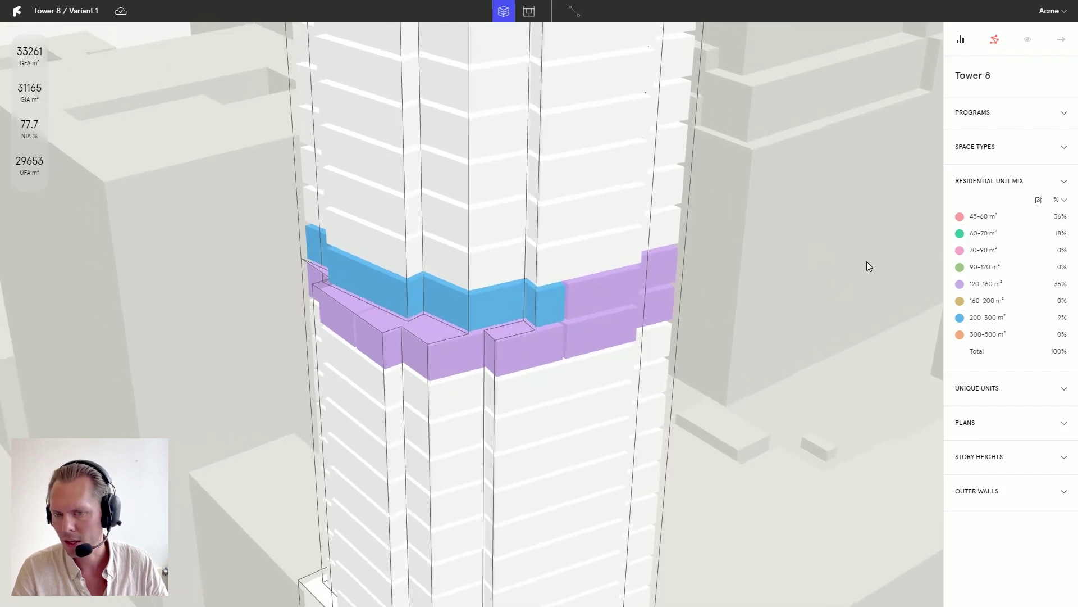
scroll(761, 275, "down", 10)
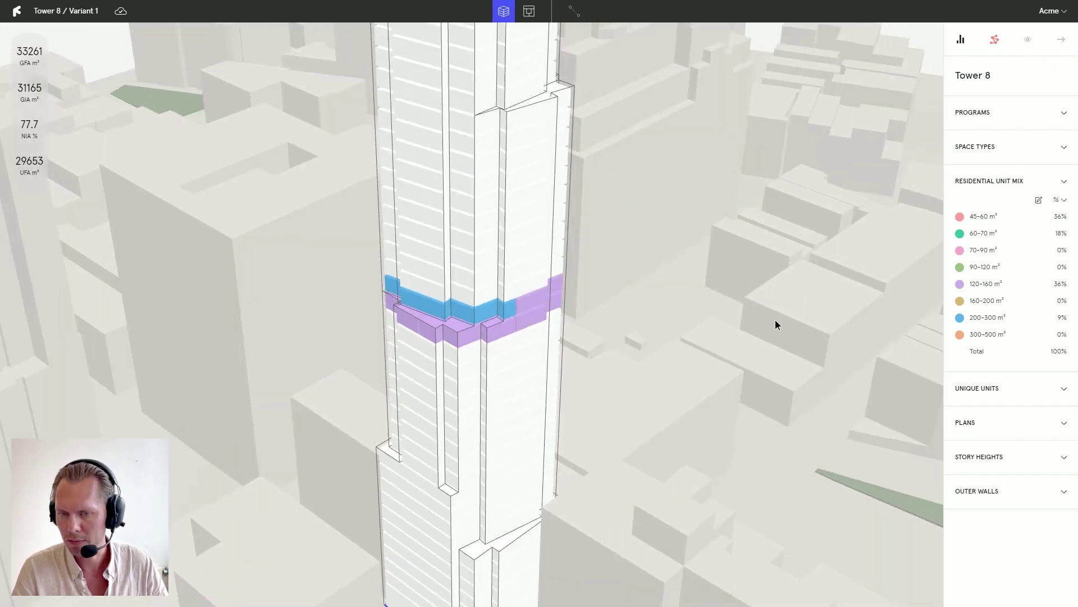
left_click_drag(776, 325, 696, 328)
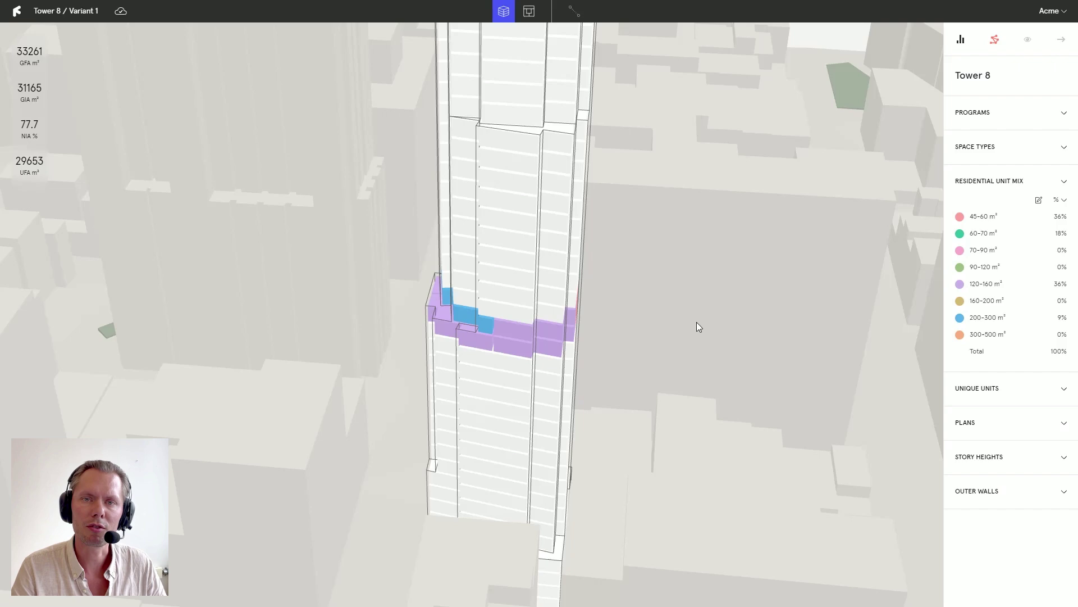
left_click_drag(607, 351, 574, 247)
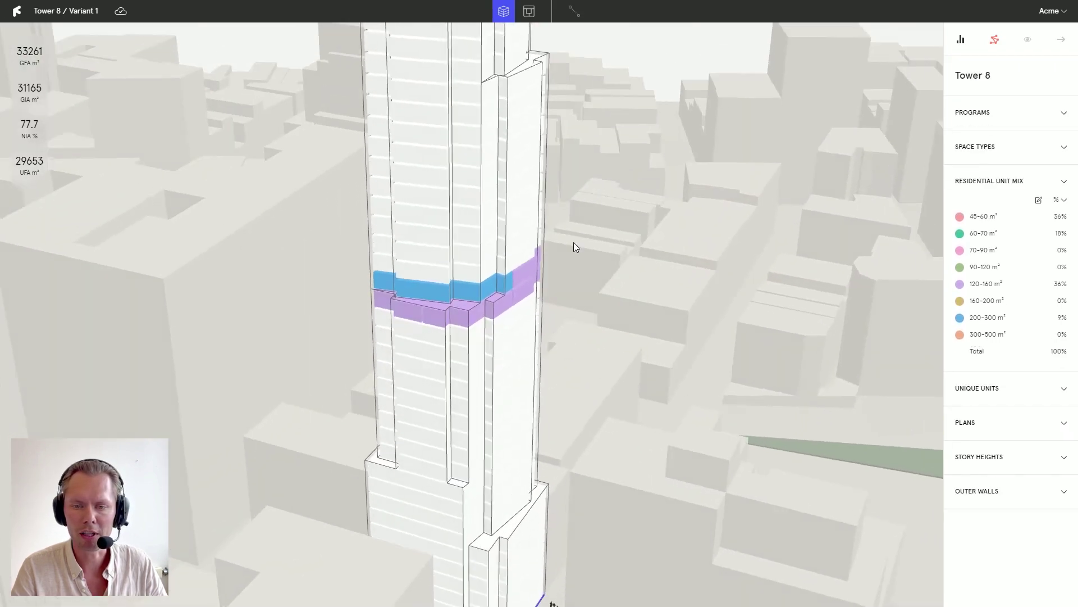
left_click_drag(416, 220, 508, 220)
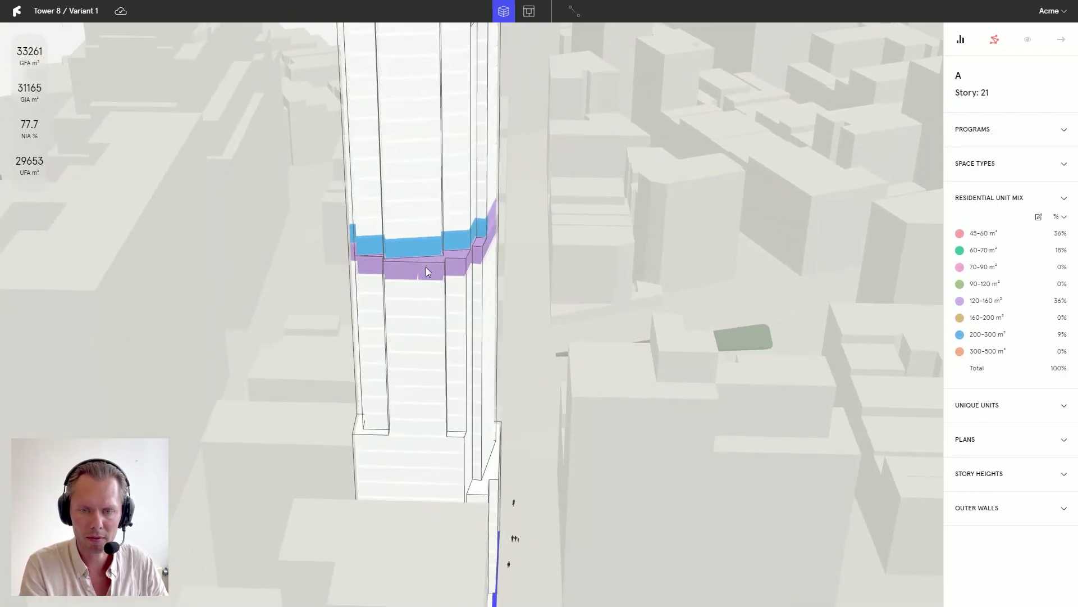
Step: Copy story 21's floor layout onto all the stories below it down to the tower's setback
left_click(409, 416, "shift")
left_click(280, 299)
left_click_drag(280, 298, 309, 282)
Step: Copy story 22's floor layout onto the stories above it up to story 32
left_click(555, 366)
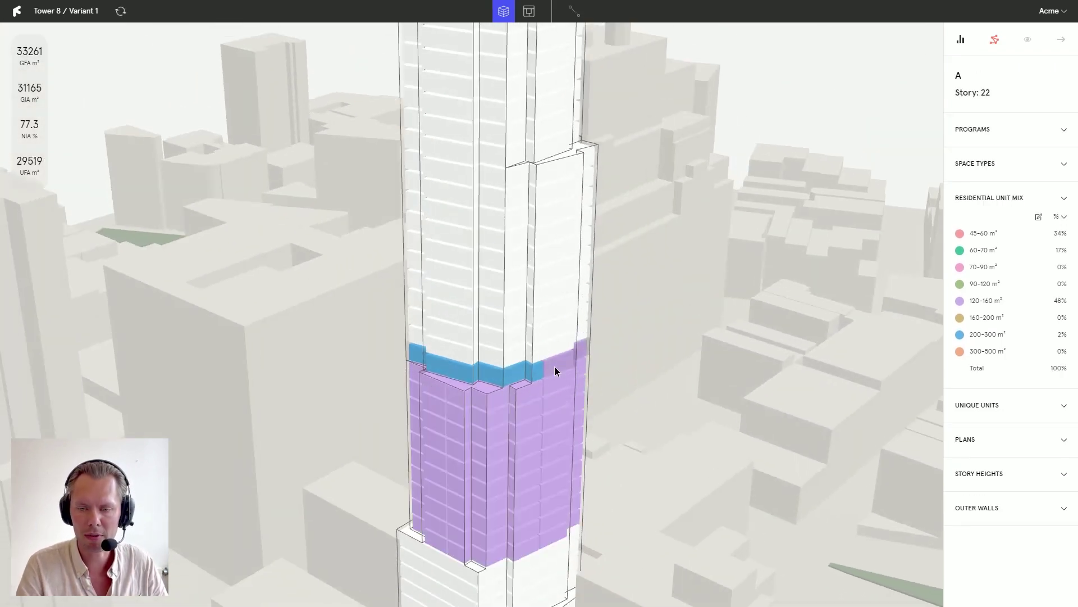
left_click(564, 176, "shift")
left_click(313, 182)
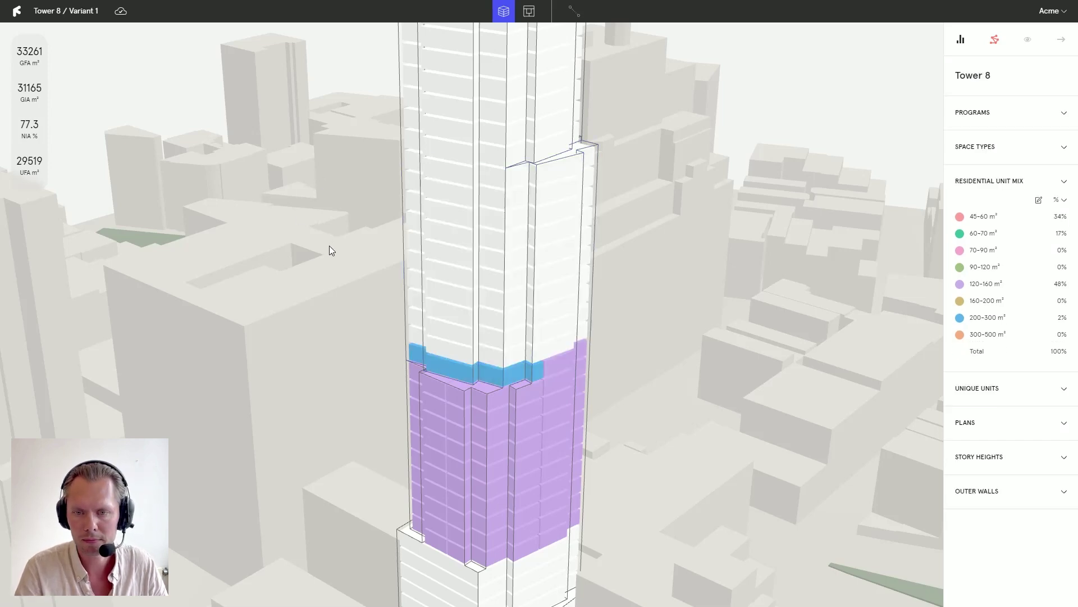
scroll(706, 218, "down", 5)
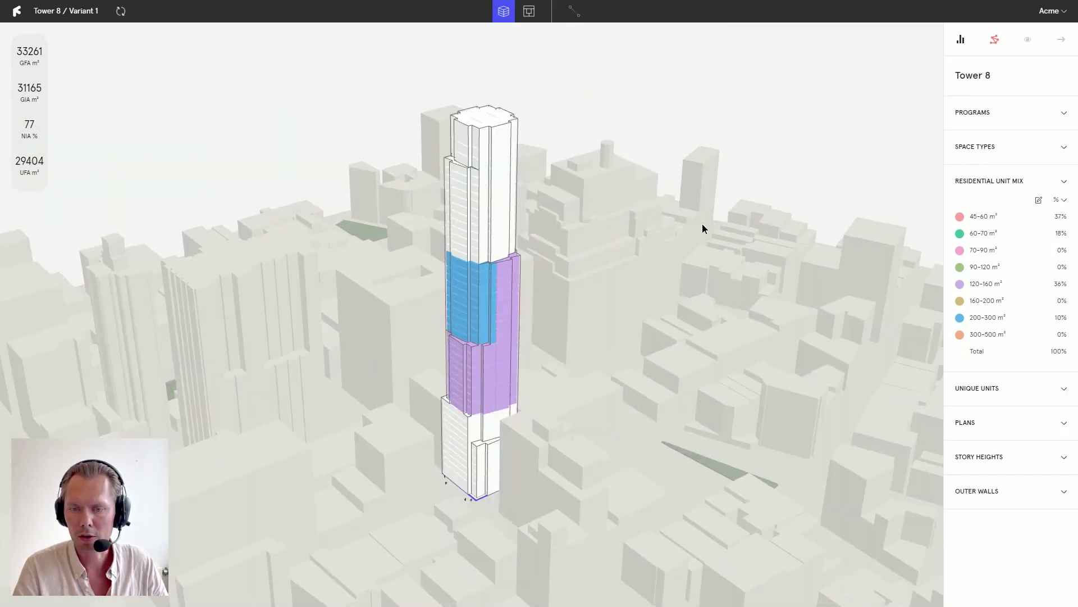
Step: Color the tower by unique units and review the units across the filled stories
left_click_drag(702, 223, 685, 236)
left_click(953, 388)
left_click_drag(729, 333, 764, 279)
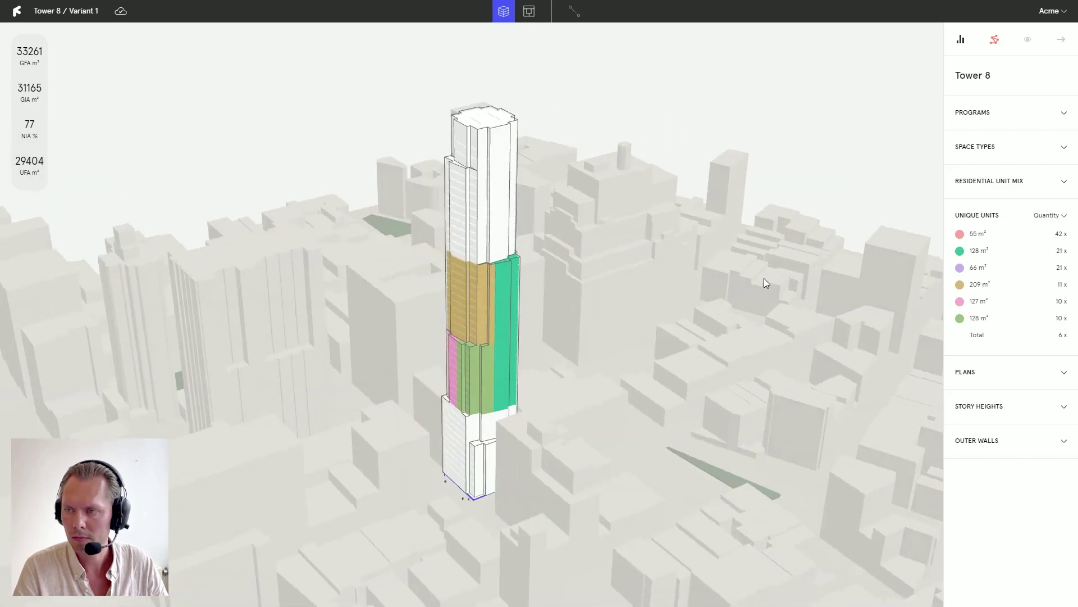
Step: Color the tower by program and examine the unnamed upper stories from several sides
left_click(957, 125)
scroll(632, 304, "up", 5)
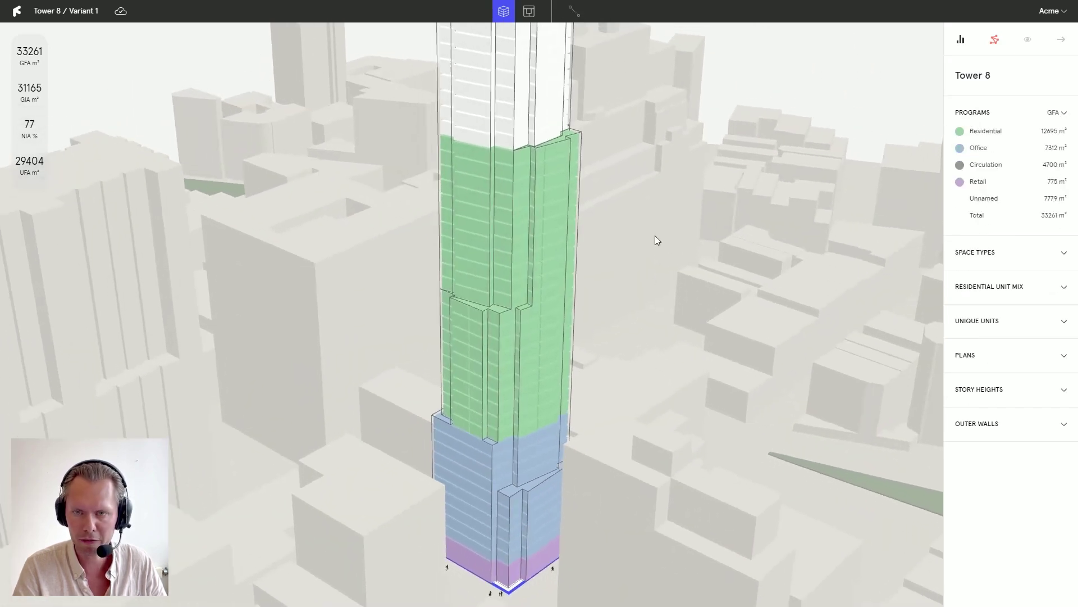
left_click_drag(657, 238, 681, 249)
left_click(550, 81)
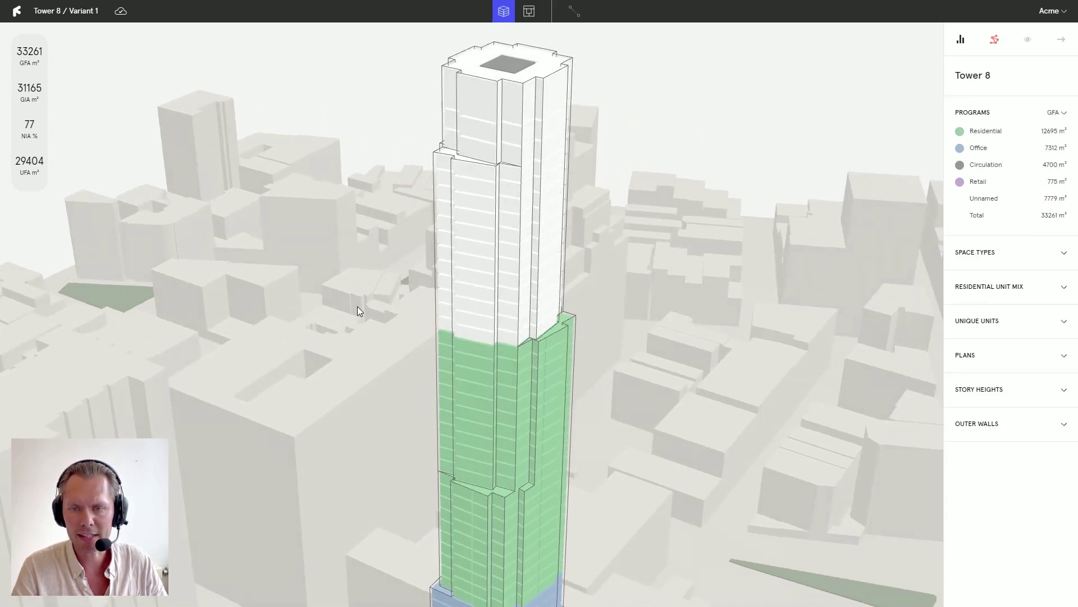
left_click_drag(357, 306, 328, 297)
left_click_drag(625, 278, 567, 253)
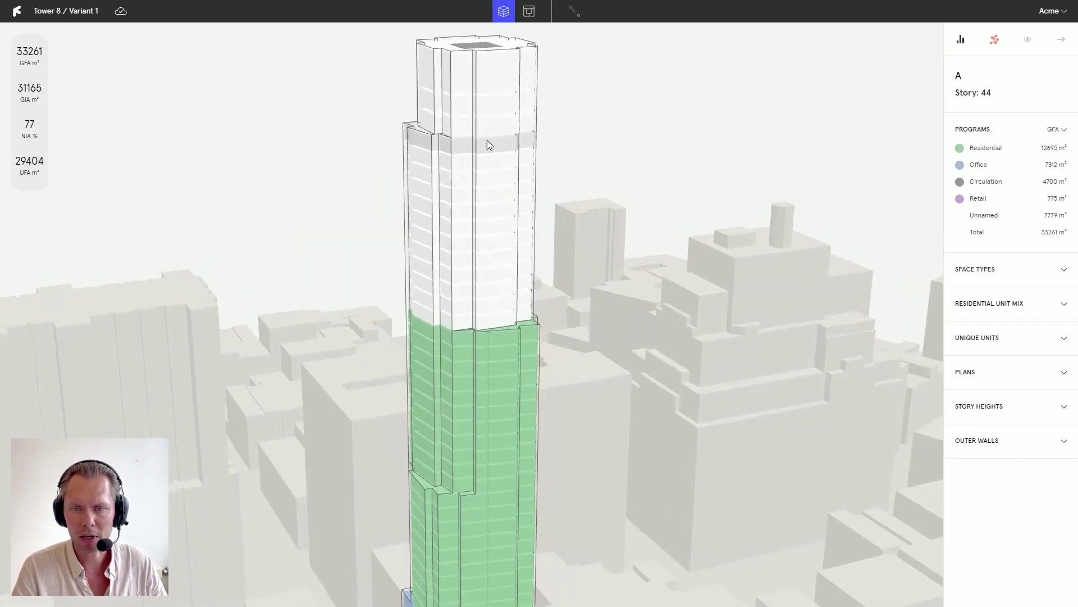
Step: Copy all interior walls from story 32 and paste them into the floor plan of story 33
left_click_drag(640, 276, 631, 273)
double_click(480, 342)
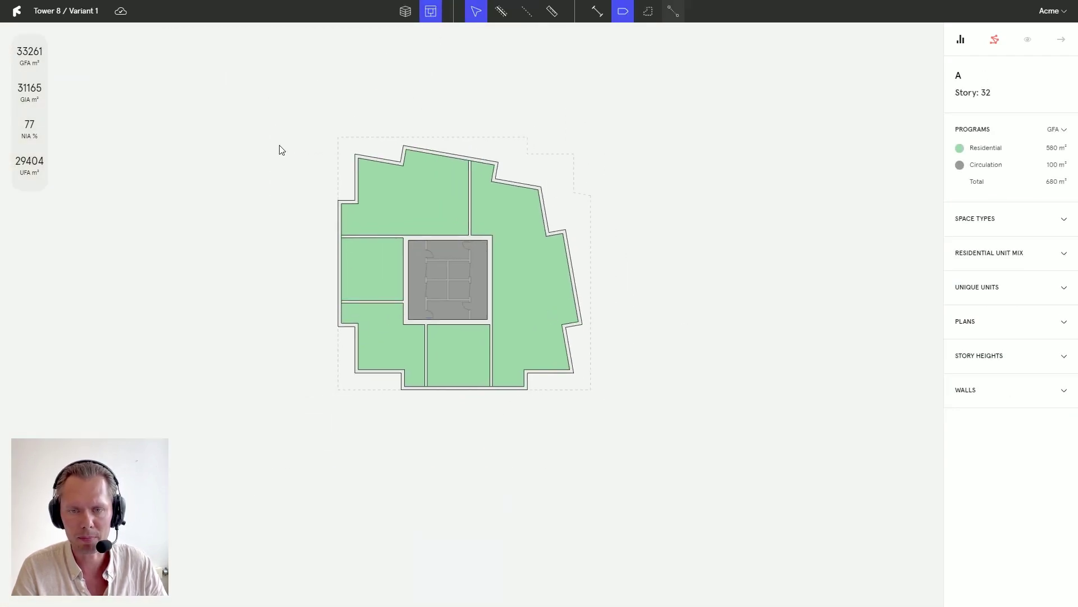
left_click_drag(234, 109, 724, 484)
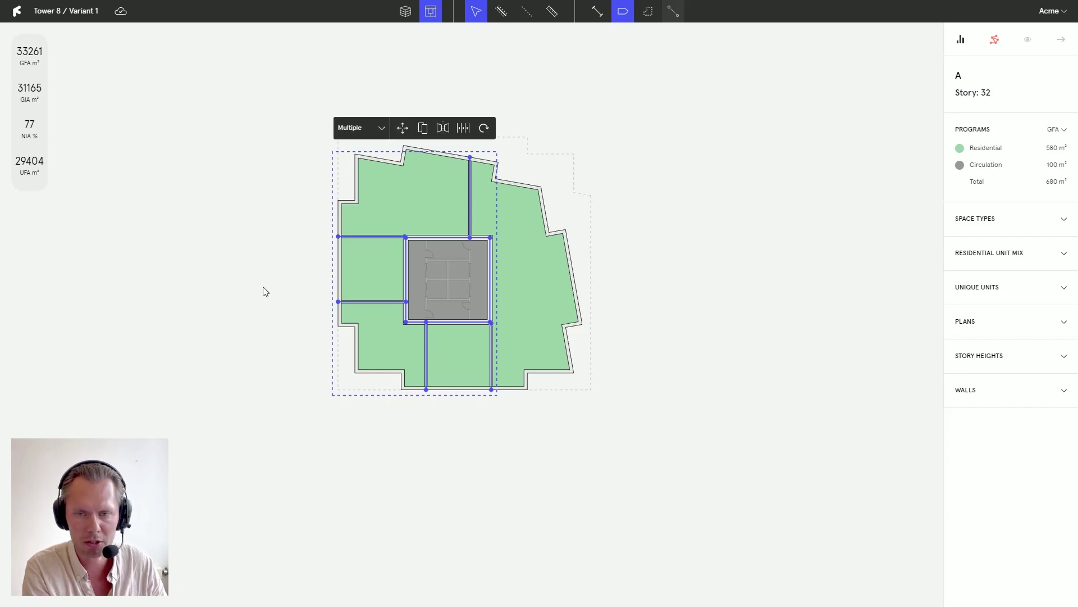
key("Escape")
left_click(458, 334)
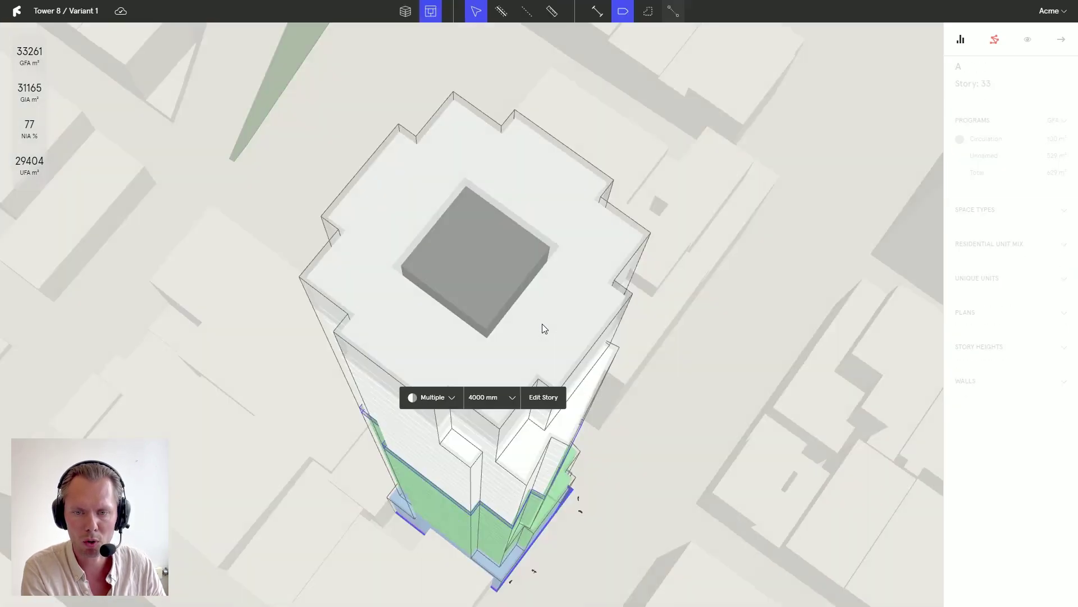
middle_click_drag(280, 222, 311, 253)
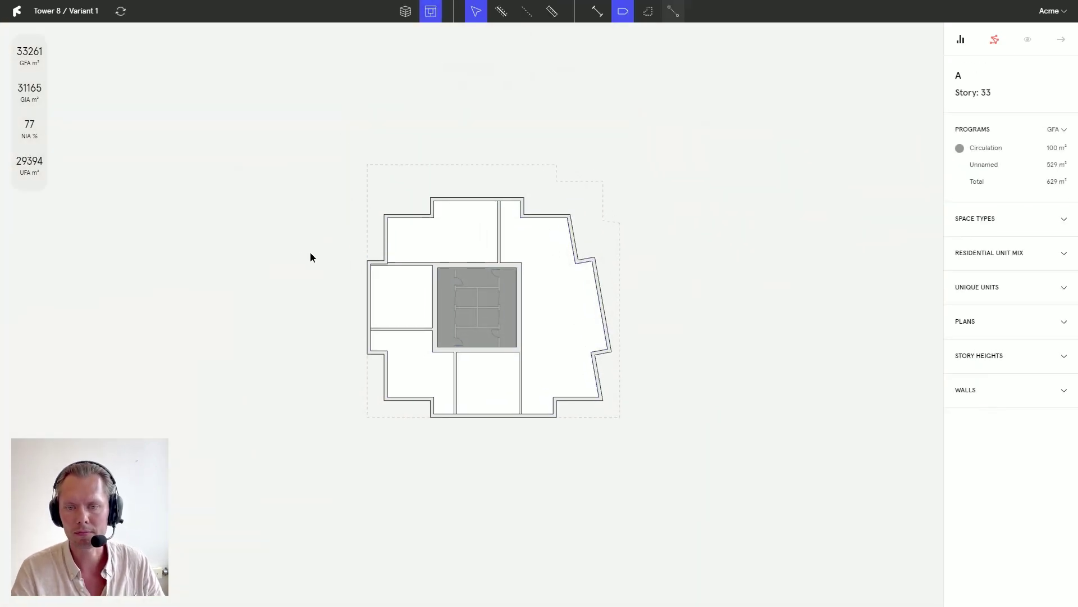
Step: Assign the Residential program to all unnamed spaces on story 33
left_click(984, 164)
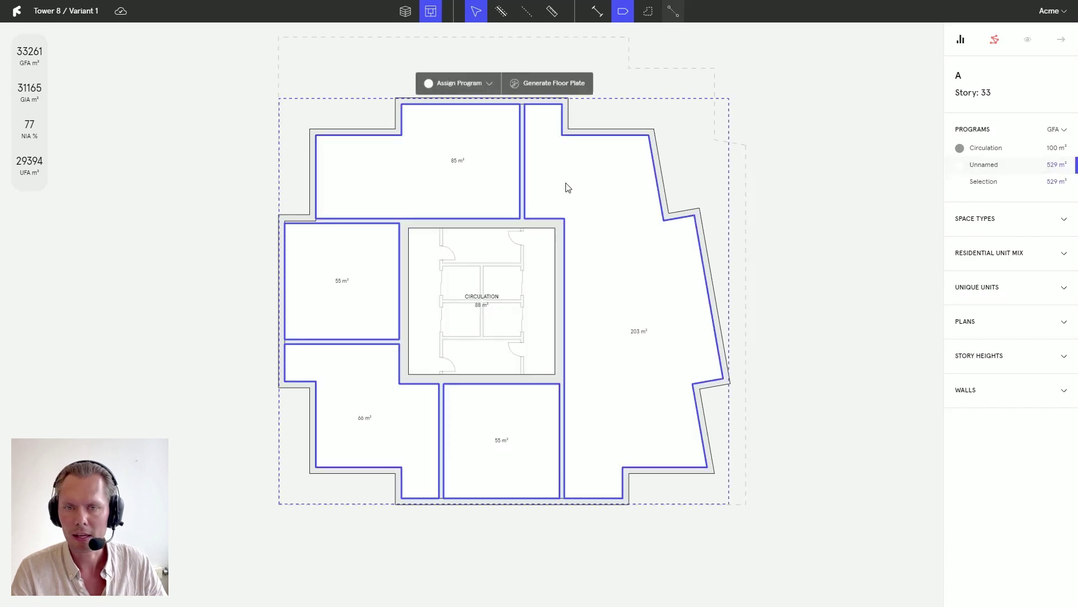
left_click(457, 83)
left_click(528, 281)
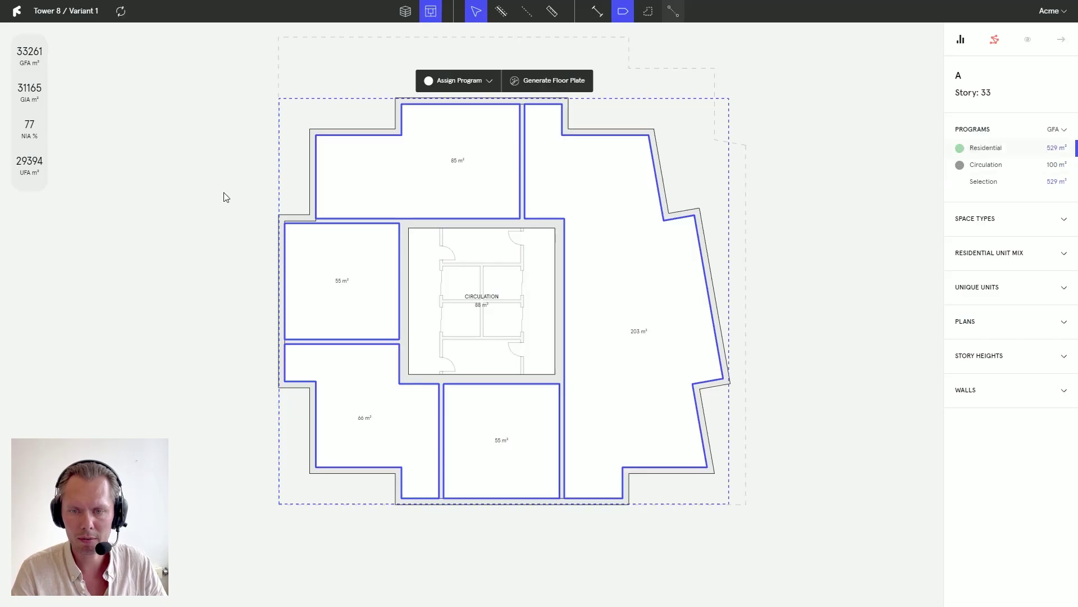
scroll(791, 284, "up", 3)
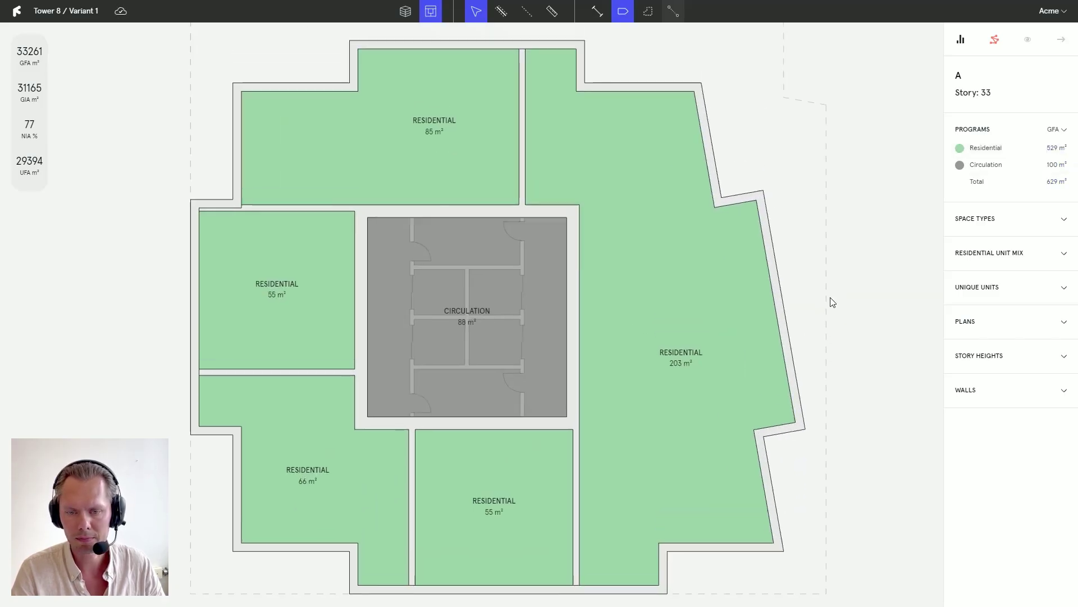
Step: On story 33, delete the walls separating the 85, 55 and 66 m² units and the wall between the 55 and 203 m² units
left_click_drag(357, 418, 153, 157)
key("Delete")
middle_click_drag(612, 488, 576, 356)
left_click_drag(647, 478, 444, 317)
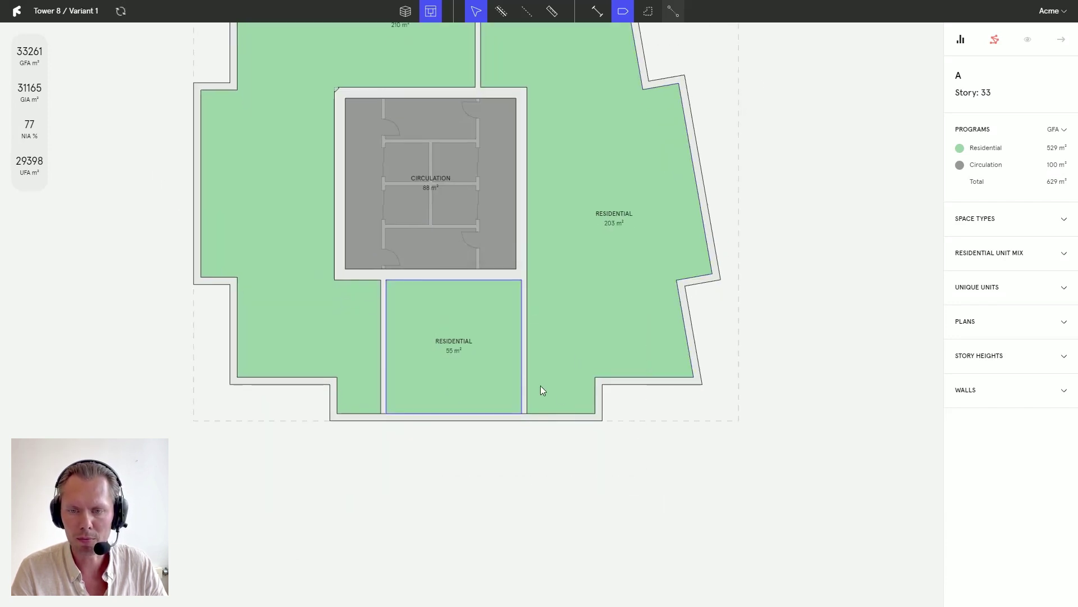
key("Delete")
Step: Delete the leftover wall stubs at two opposite corners of story 33's core and return to the 3D tower
scroll(681, 287, "up", 3)
scroll(680, 287, "right", 3)
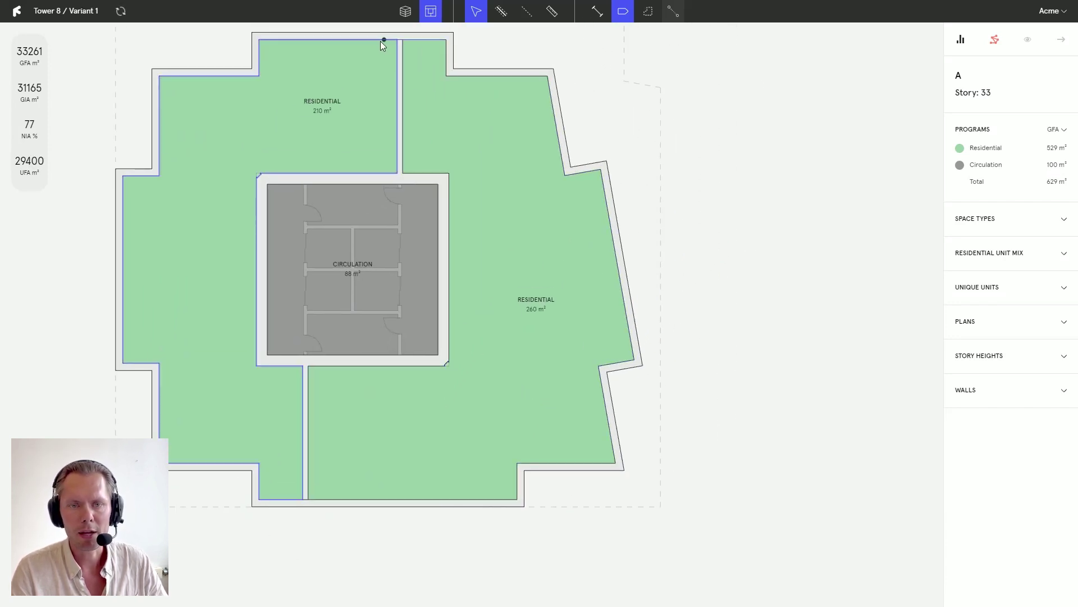
scroll(379, 387, "left", 2)
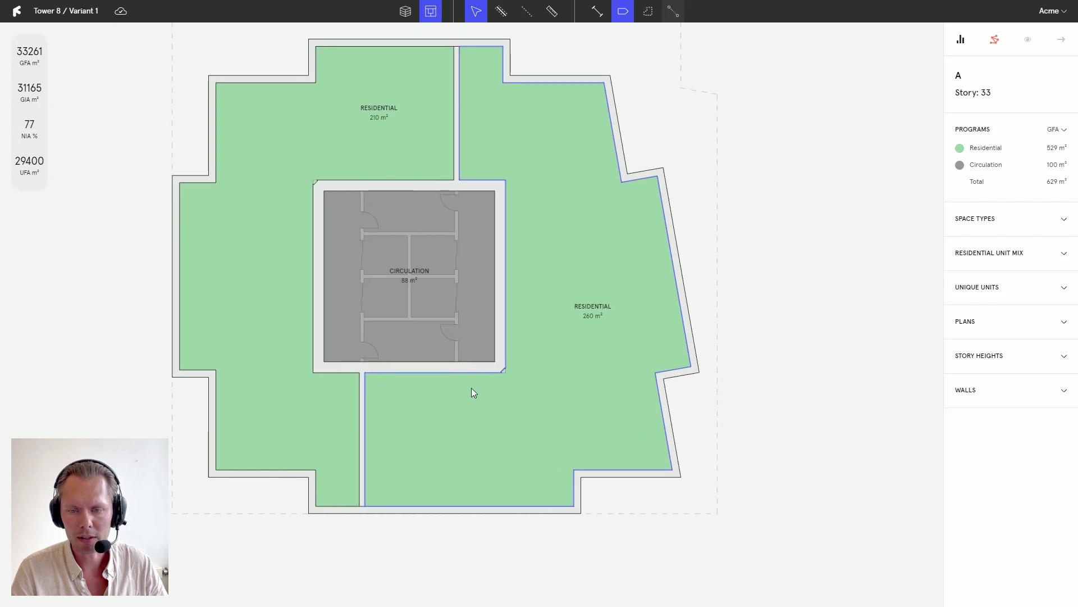
scroll(499, 365, "up", 3)
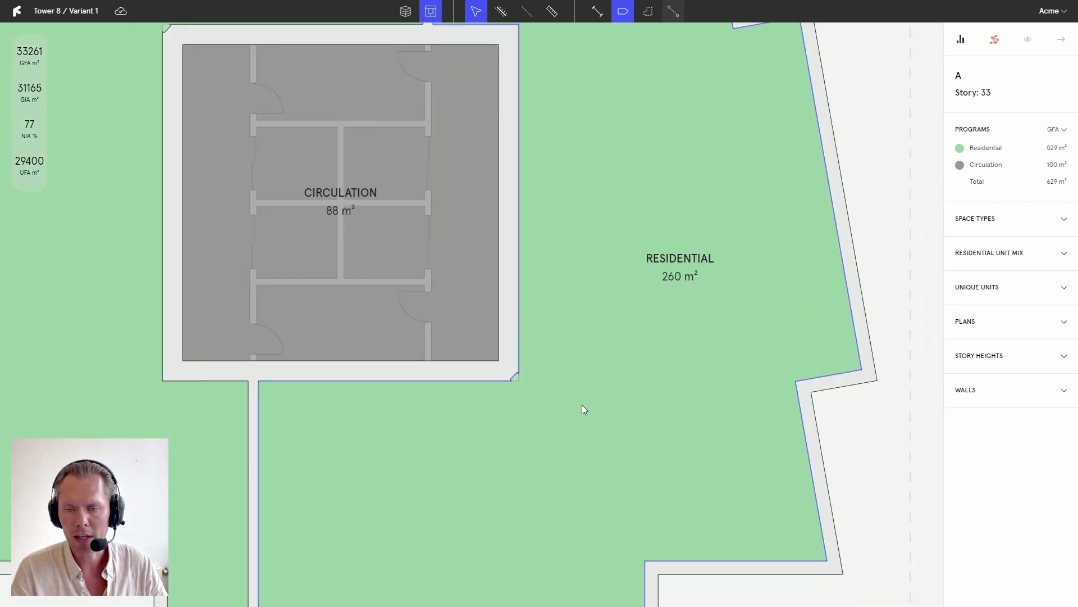
scroll(463, 312, "down", 4)
scroll(448, 292, "up", 5)
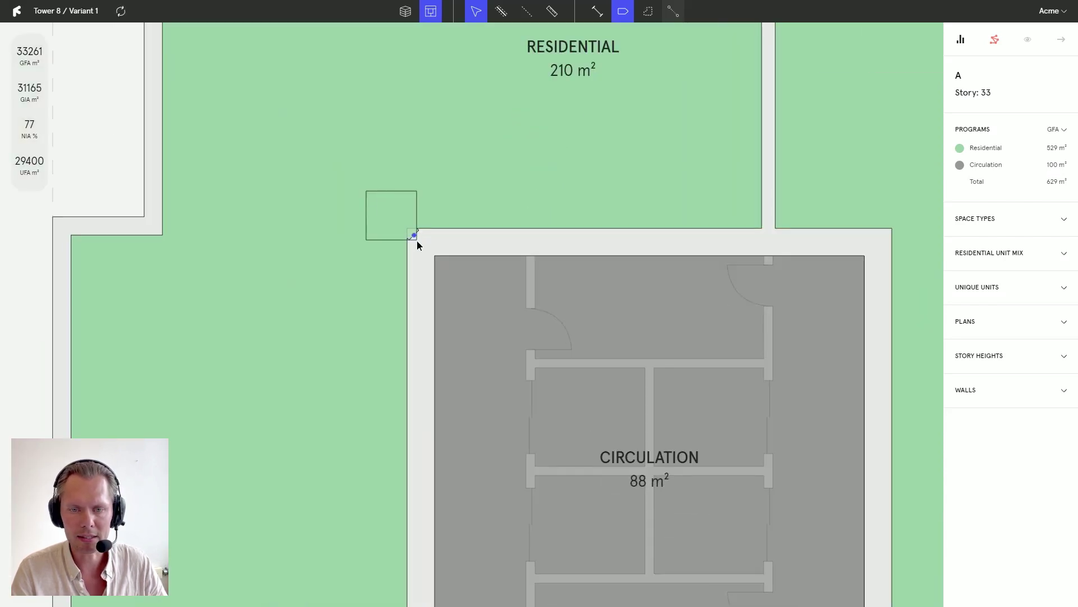
scroll(500, 310, "down", 4)
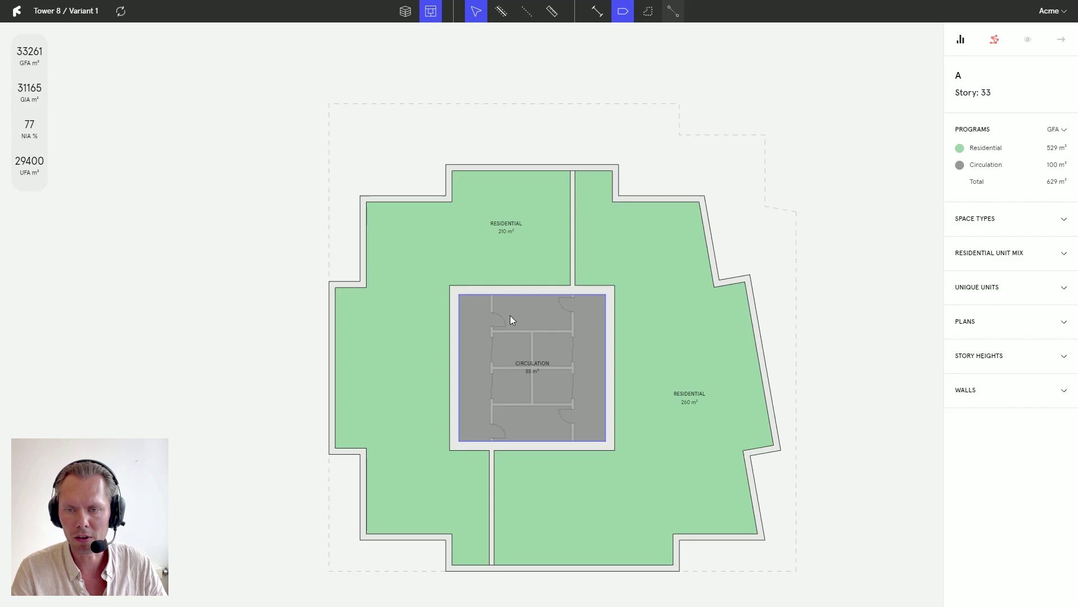
double_click(269, 225)
Step: Review story 33 in the tower colored by unique units and by residential unit mix
left_click_drag(608, 303, 654, 284)
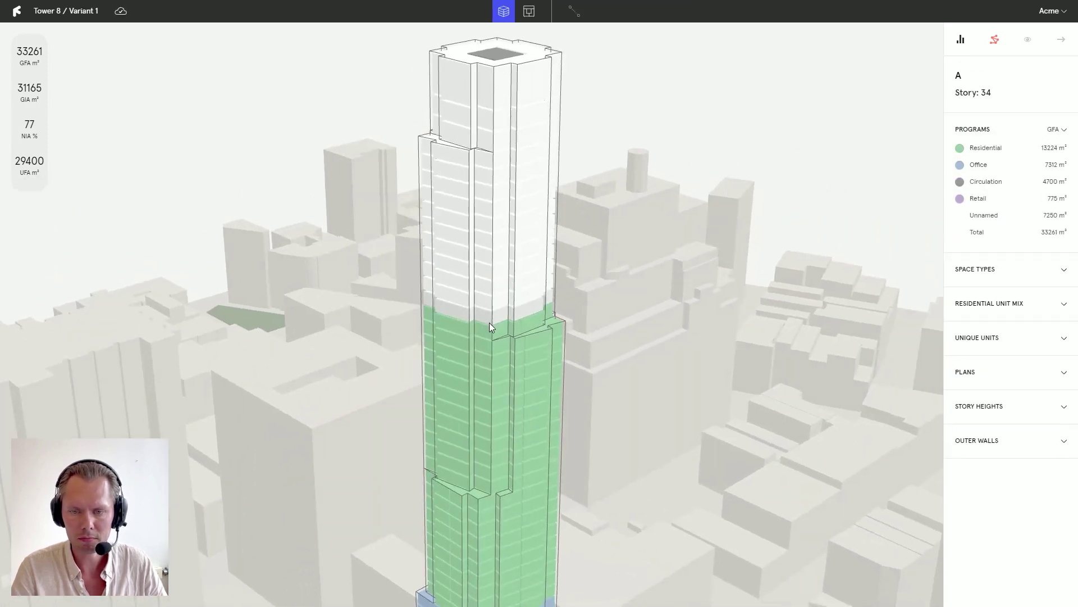
left_click(628, 326)
left_click(958, 323)
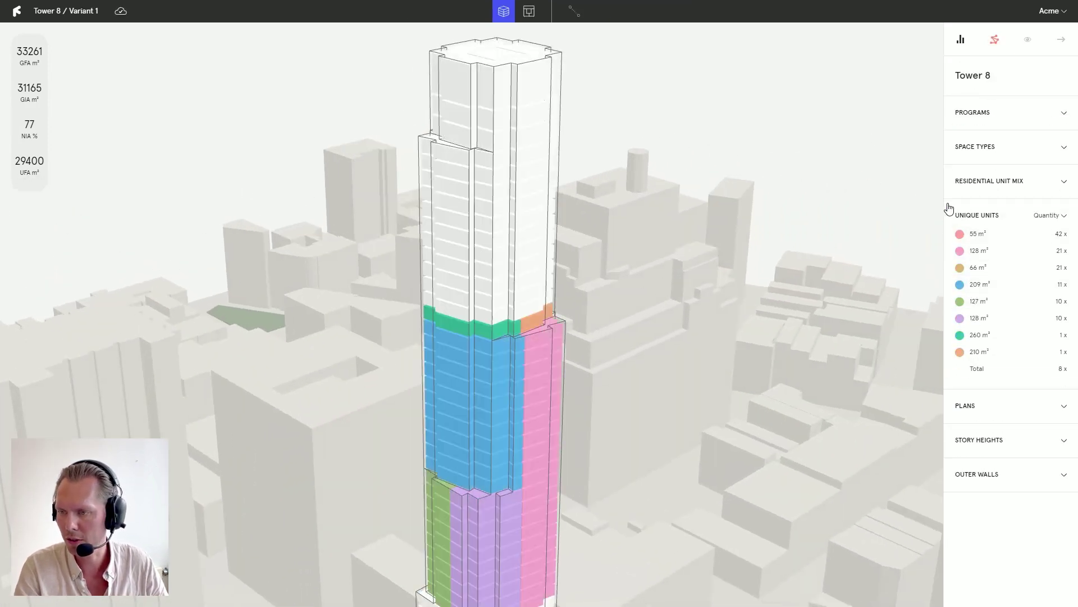
left_click(989, 181)
left_click_drag(798, 264, 743, 277)
Step: Copy story 33's floor layout onto the stories above it up to story 44
left_click(454, 333)
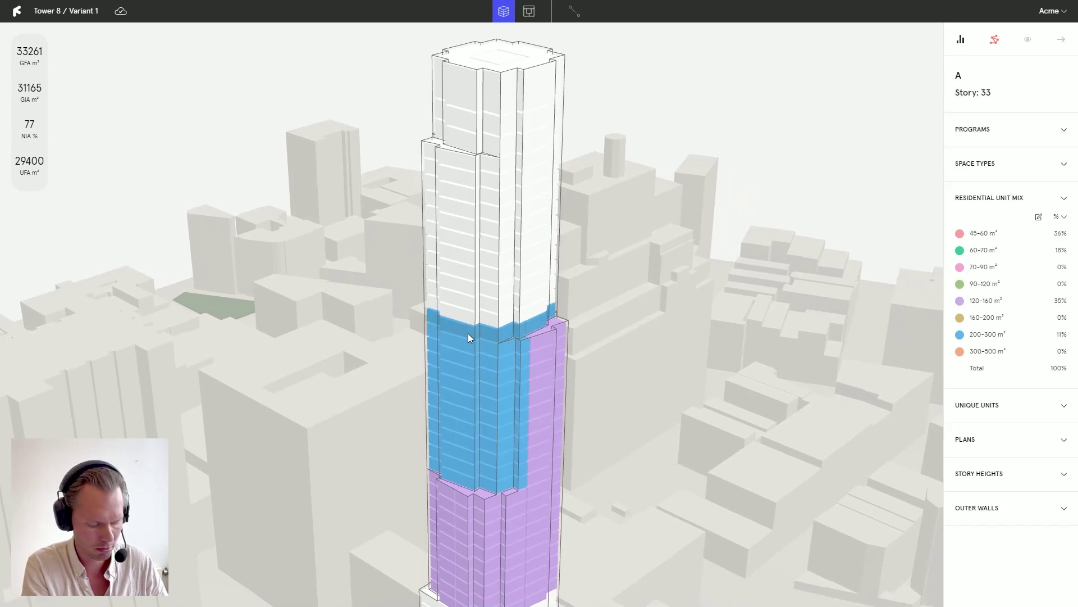
left_click(453, 163, "shift")
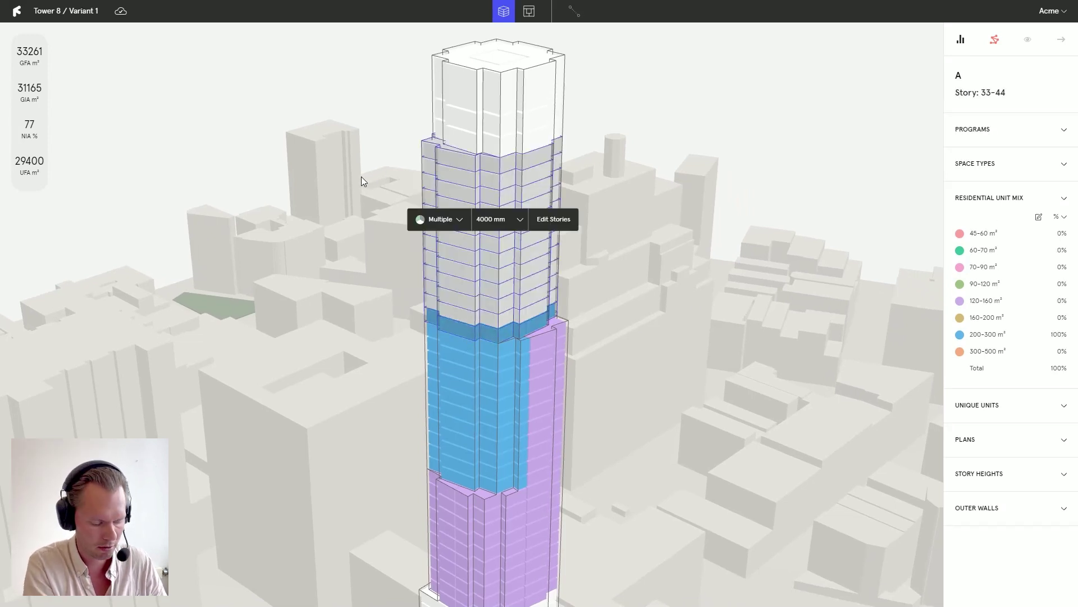
key("ctrl+v")
left_click(346, 272)
left_click_drag(346, 272, 353, 295)
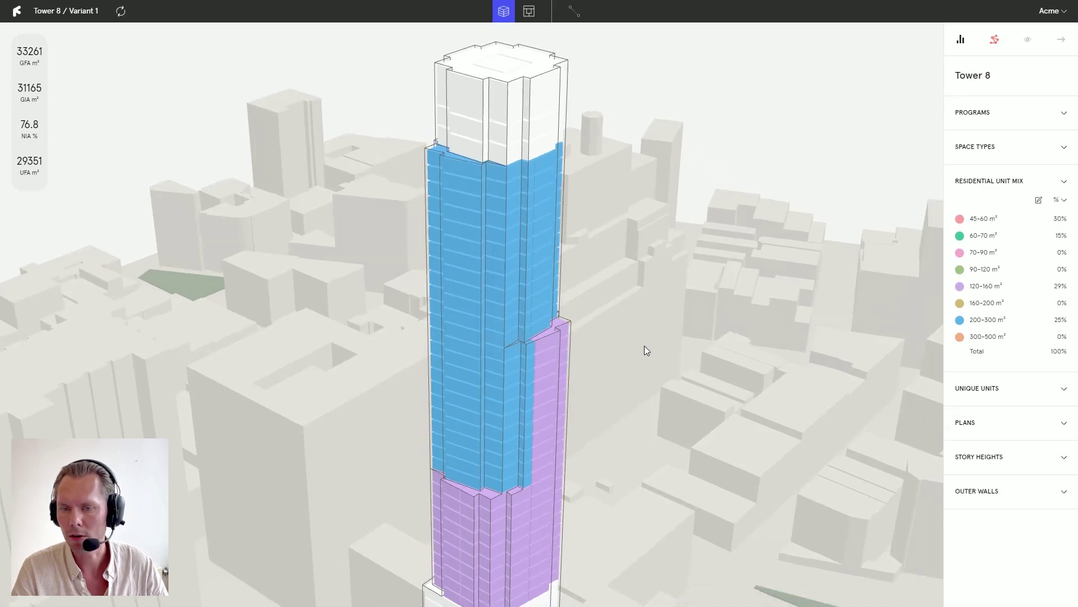
Step: Inspect the tower's residential unit mix from several sides, isolating the 200–300 m² units
left_click_drag(644, 349, 569, 339)
mouse_move(979, 324)
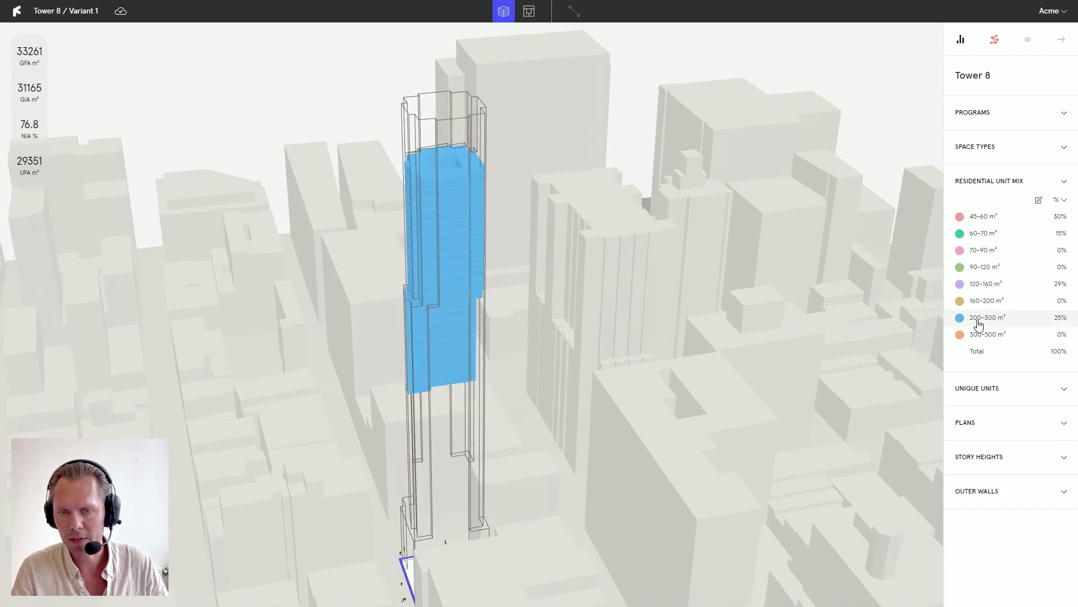
left_click_drag(691, 309, 630, 304)
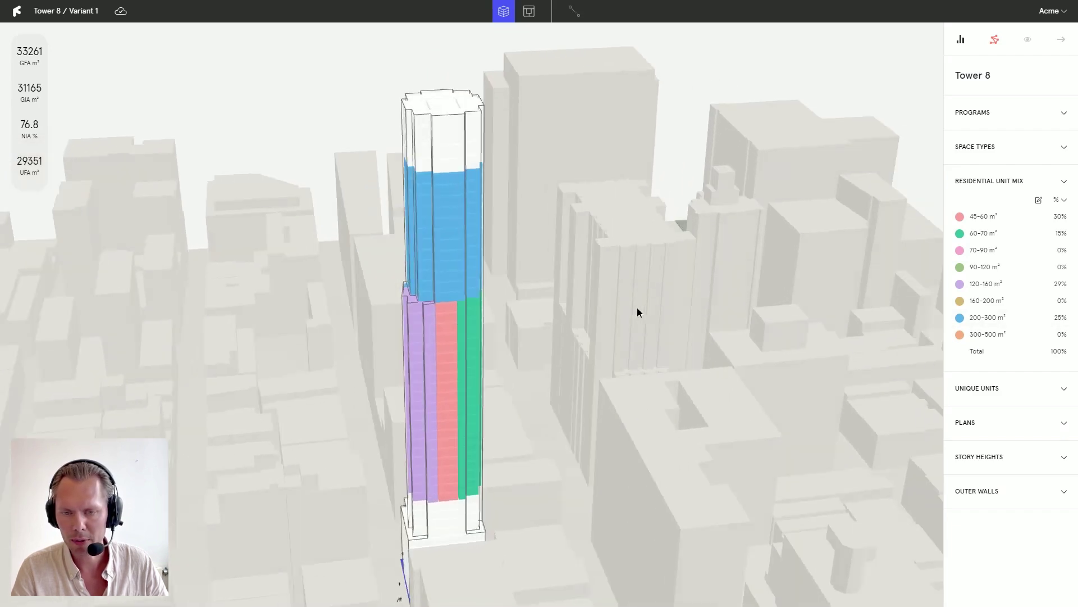
mouse_move(579, 332)
left_mouse_down()
mouse_move(537, 332)
mouse_move(577, 325)
left_mouse_up()
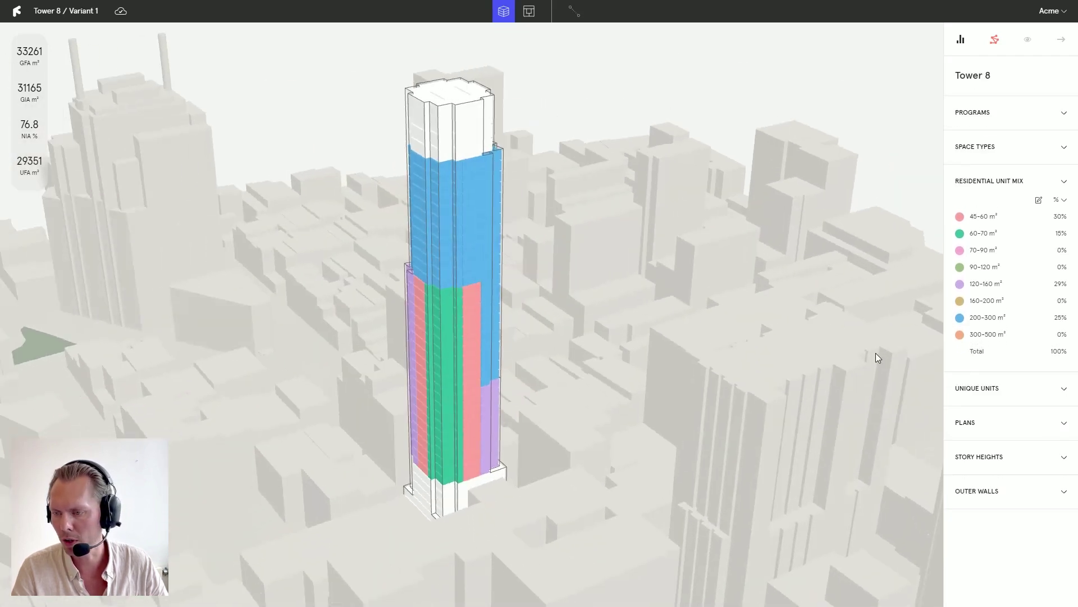
Step: Color the tower by unique units and examine how the unit types stack on its different sides
left_click(967, 393)
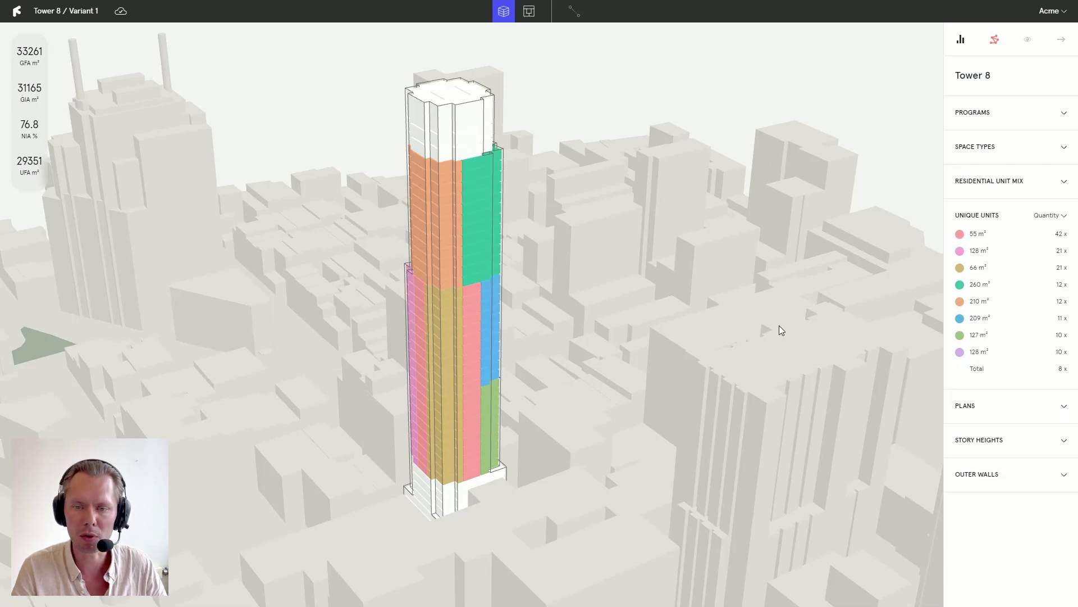
left_click_drag(667, 254, 645, 242)
scroll(608, 353, "up", 3)
left_click_drag(564, 247, 643, 266)
scroll(613, 264, "down", 3)
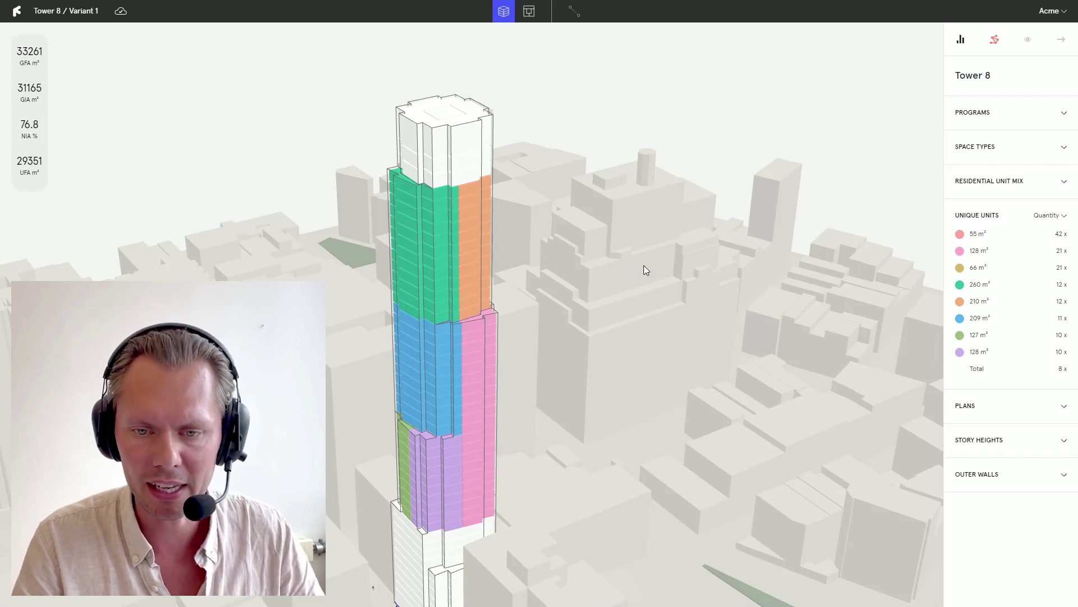
left_click_drag(563, 305, 579, 301)
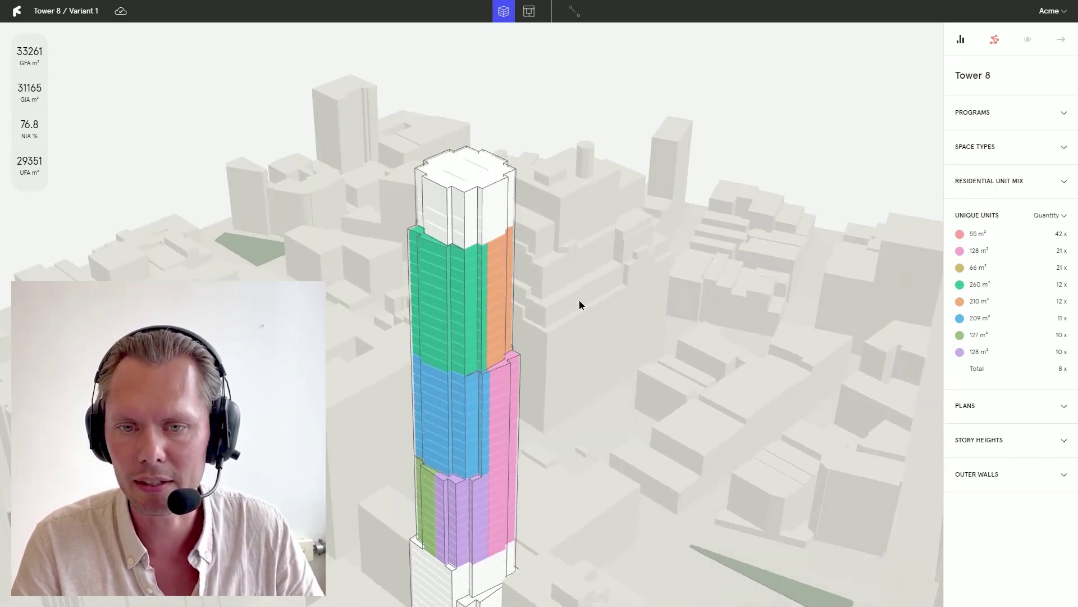
Step: Assign the Residential program to the floor area around the core on stories 45–47 and return to the 3D tower
left_click(505, 275)
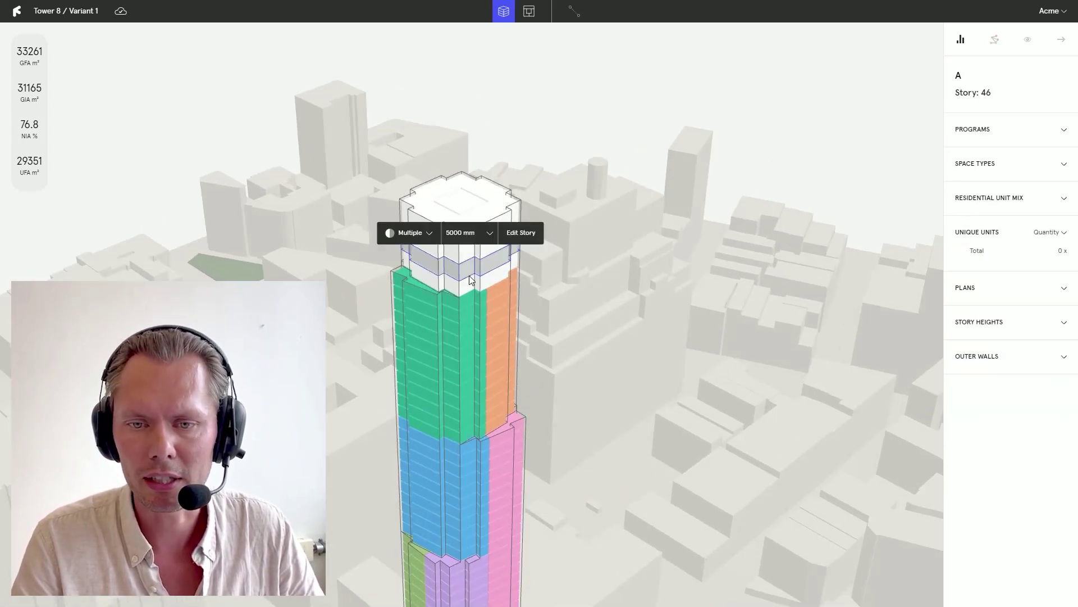
left_click(450, 284)
left_click(409, 207, "shift")
left_click(509, 236)
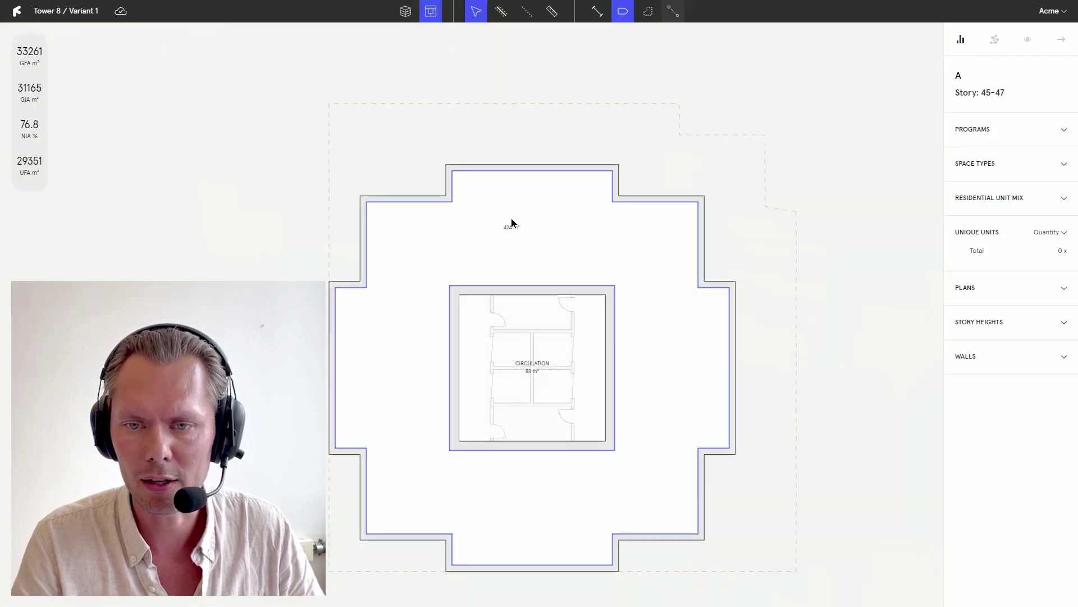
left_click(501, 186)
left_click(518, 147)
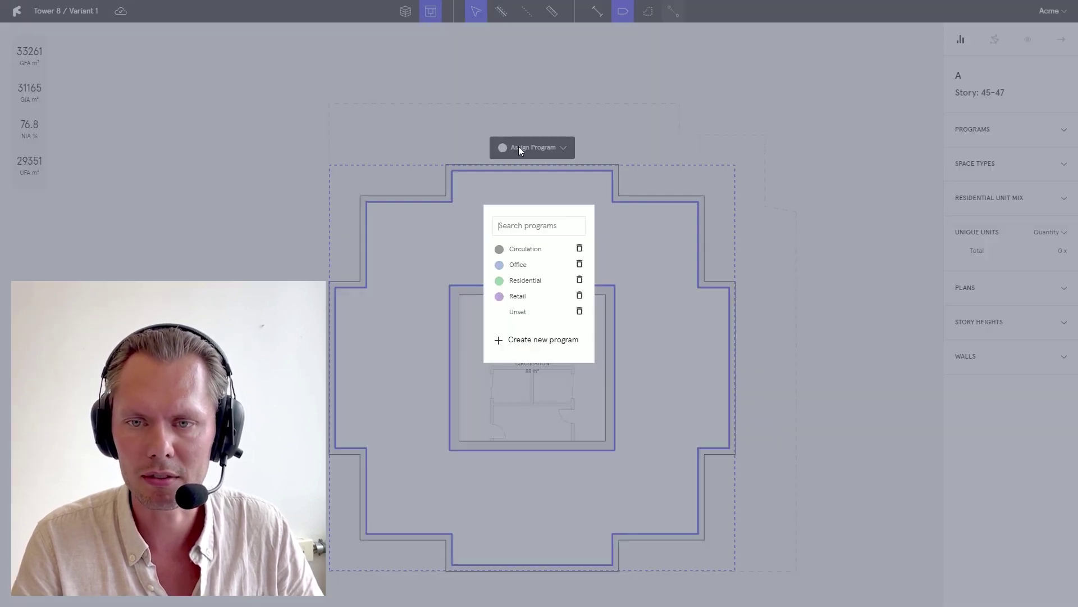
left_click(523, 280)
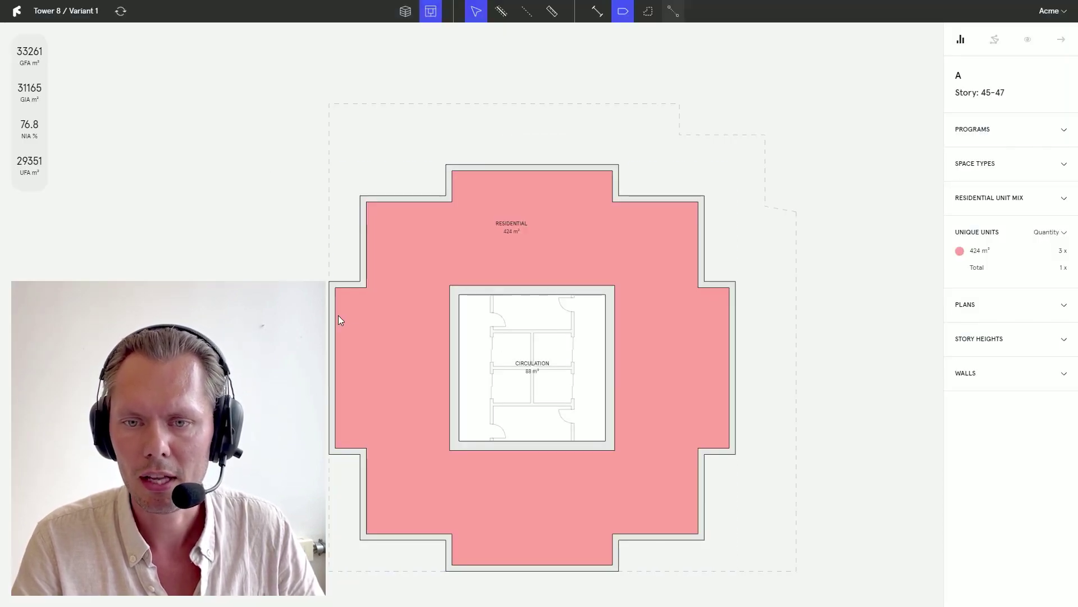
left_click(276, 217)
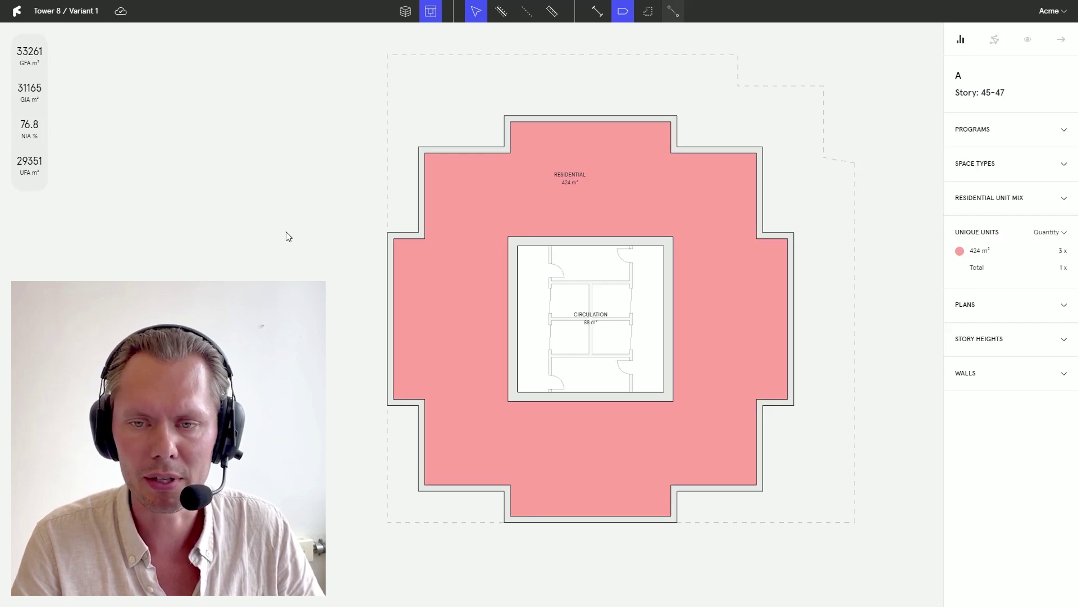
key("Escape")
Step: Examine the tower by unique units, including the top stories, and check the total number of unit types
scroll(342, 323, "down", 3)
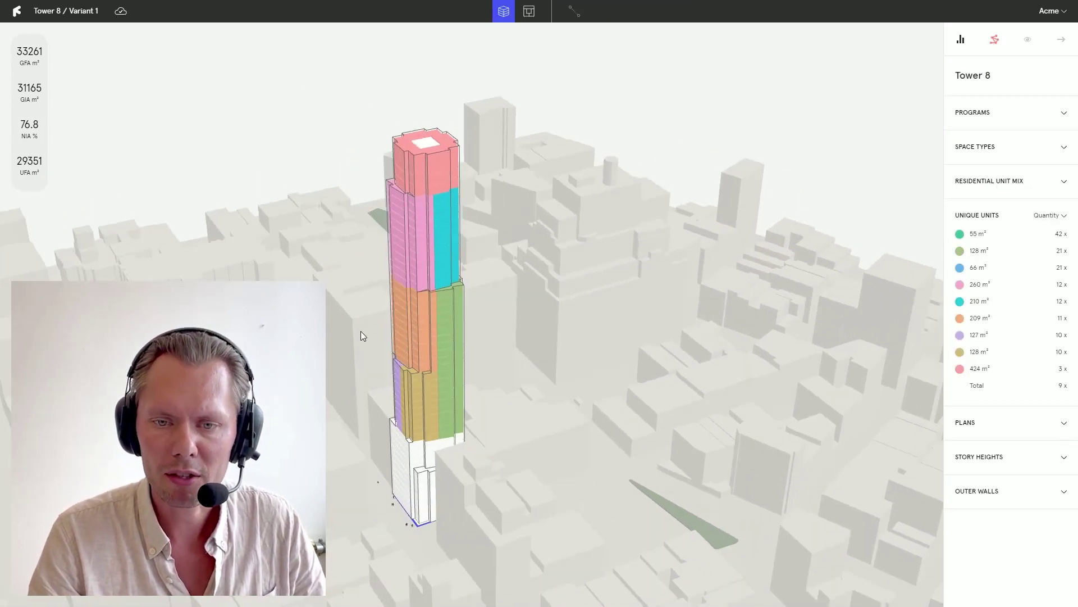
scroll(361, 331, "up", 3)
left_click_drag(320, 377, 352, 420)
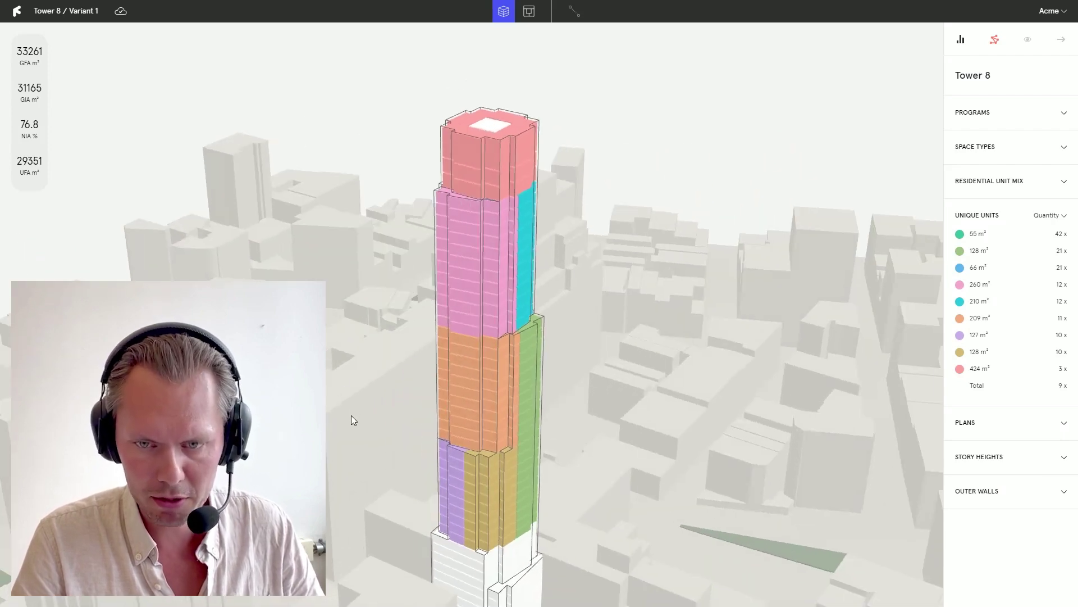
right_click_drag(351, 415, 327, 376)
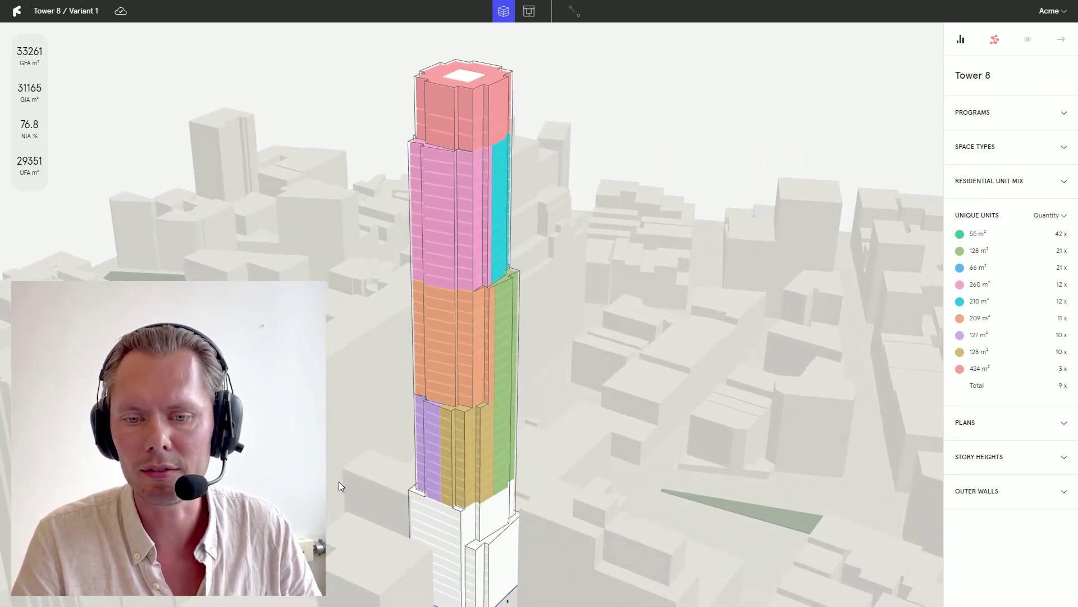
scroll(344, 479, "up", 2)
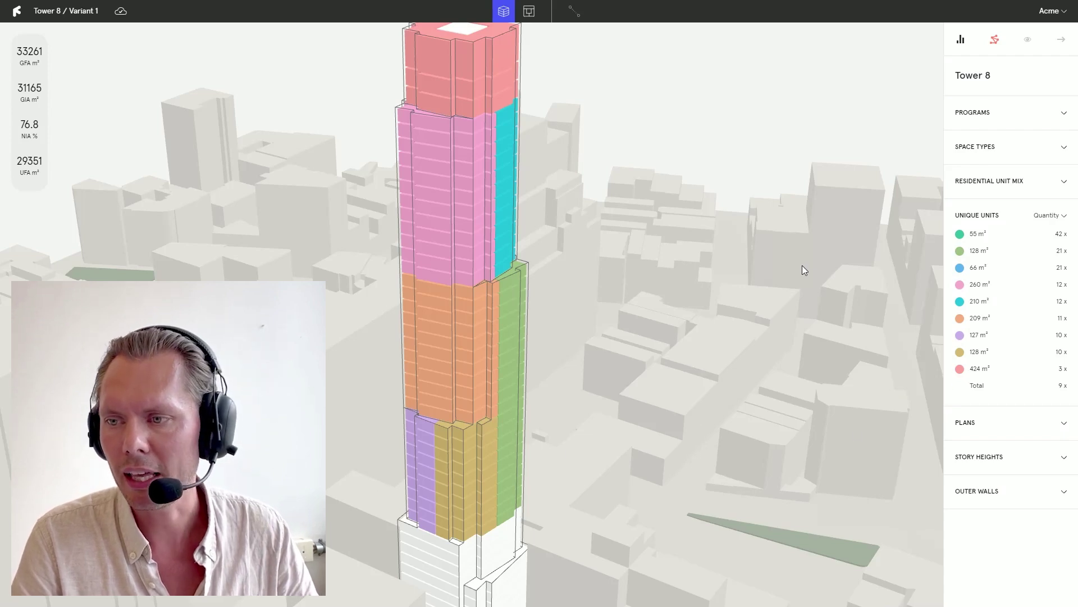
left_click_drag(802, 266, 784, 278)
scroll(702, 315, "down", 3)
right_click_drag(702, 334, 670, 319)
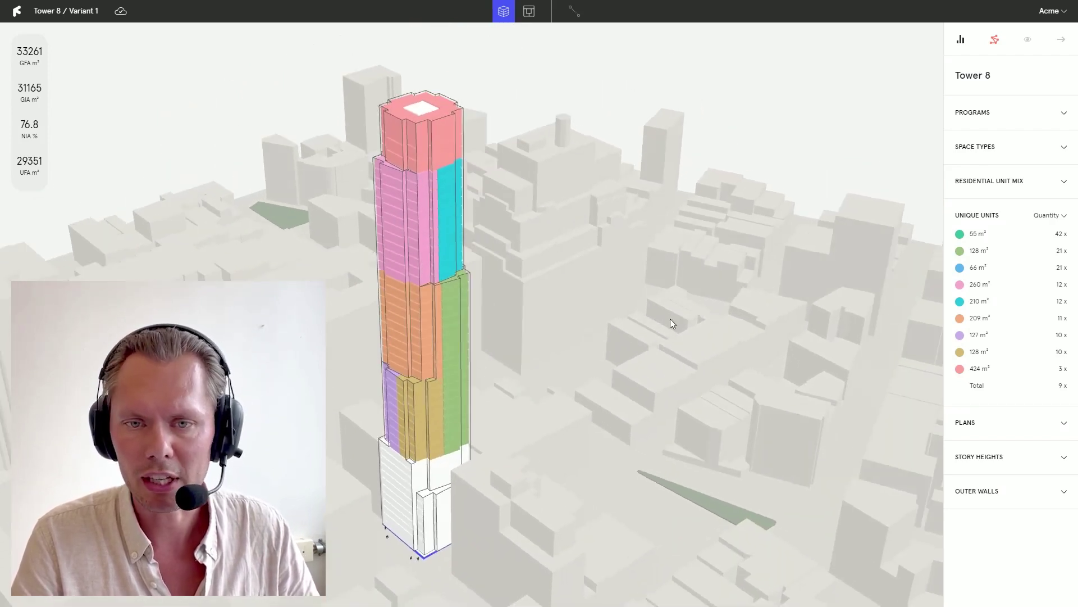
left_click_drag(655, 303, 858, 355)
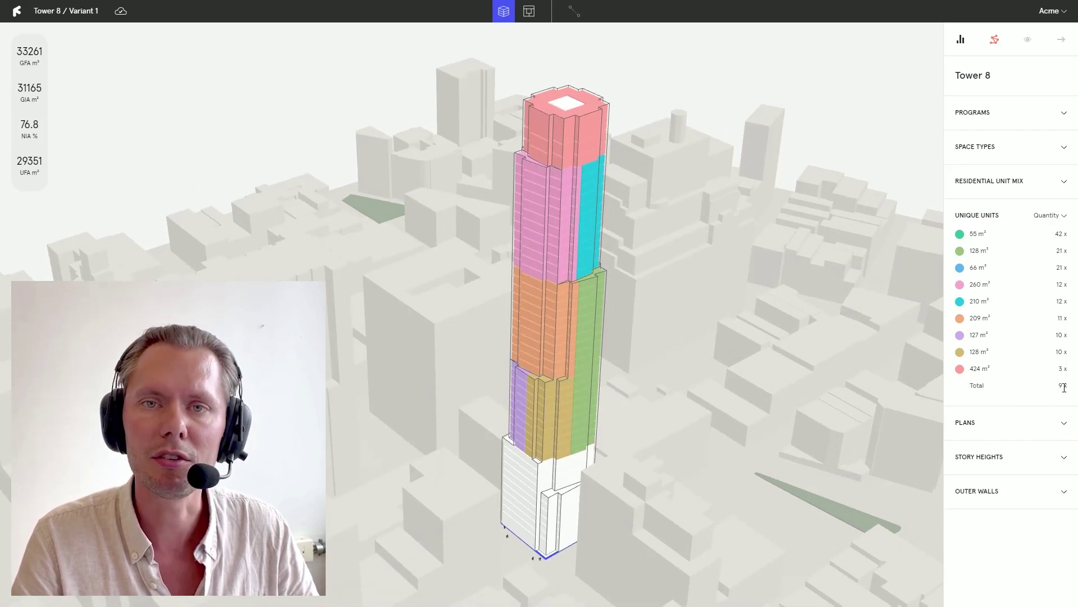
left_click_drag(893, 423, 703, 378)
Step: Review the distribution of the residential unit mix across the tower, including the 120–160 and 200–300 m² size ranges
left_click(983, 183)
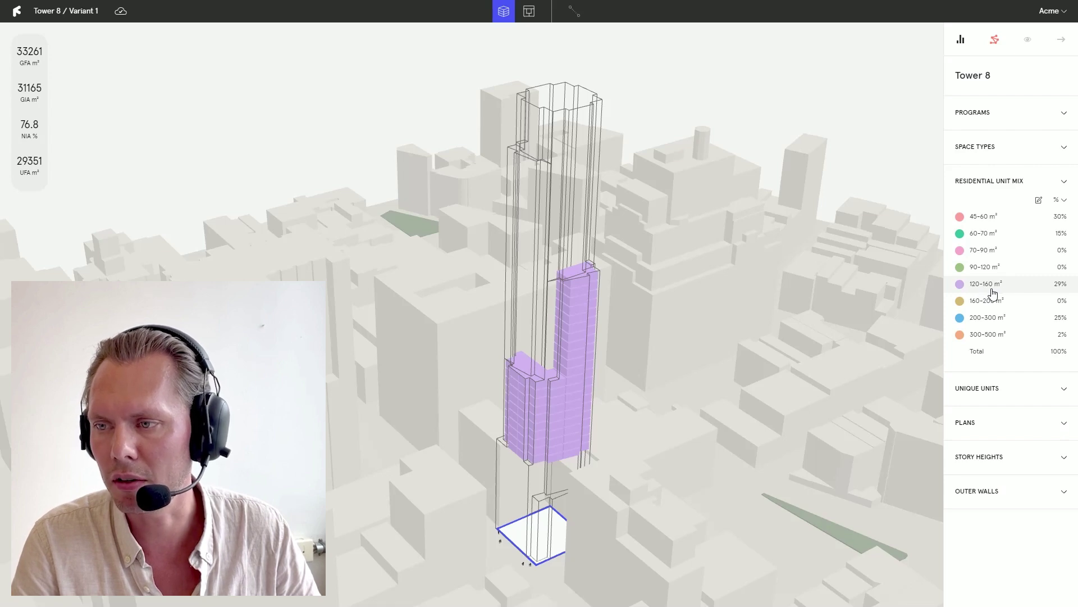
left_click(982, 224)
left_click_drag(794, 281, 737, 306)
left_click(986, 318)
left_click(672, 252)
left_click_drag(672, 252, 652, 269)
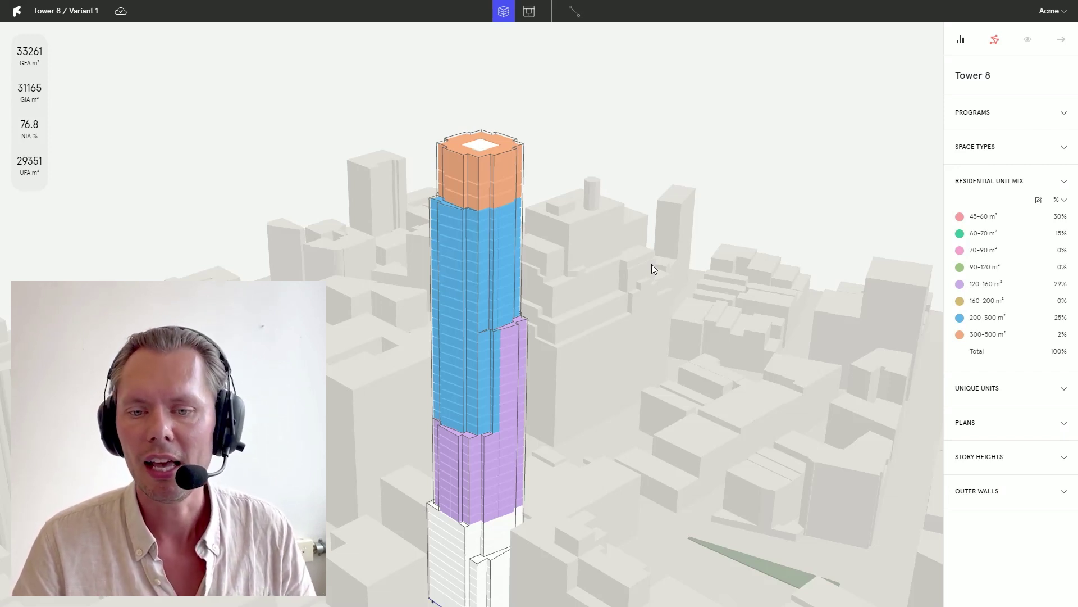
Step: Switch the tower back to the unique units coloring and view it from different sides
left_click(960, 388)
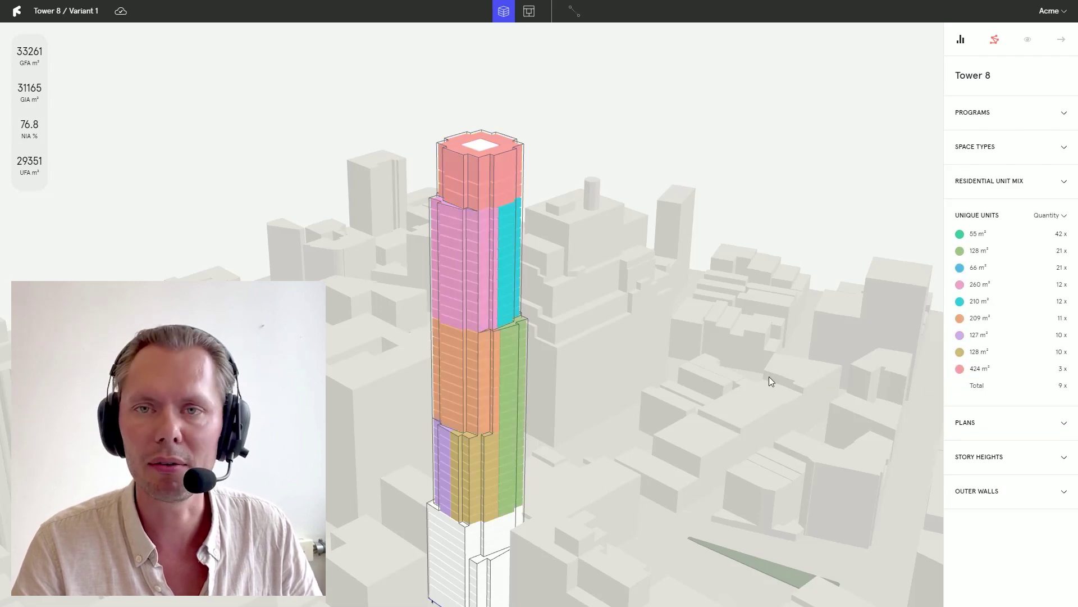
left_click_drag(766, 374, 596, 380)
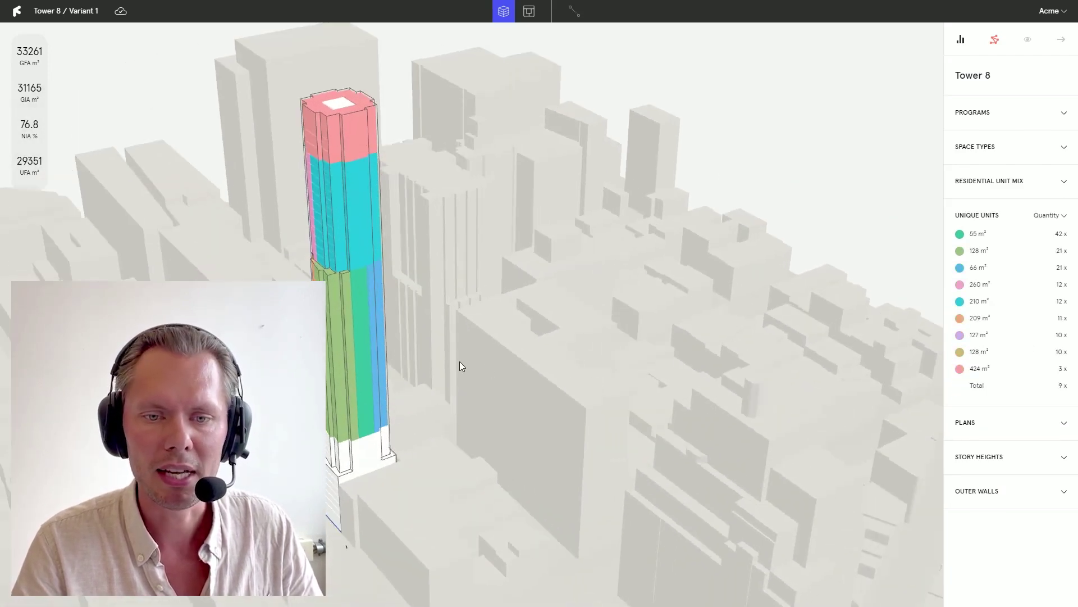
left_click_drag(459, 362, 641, 388)
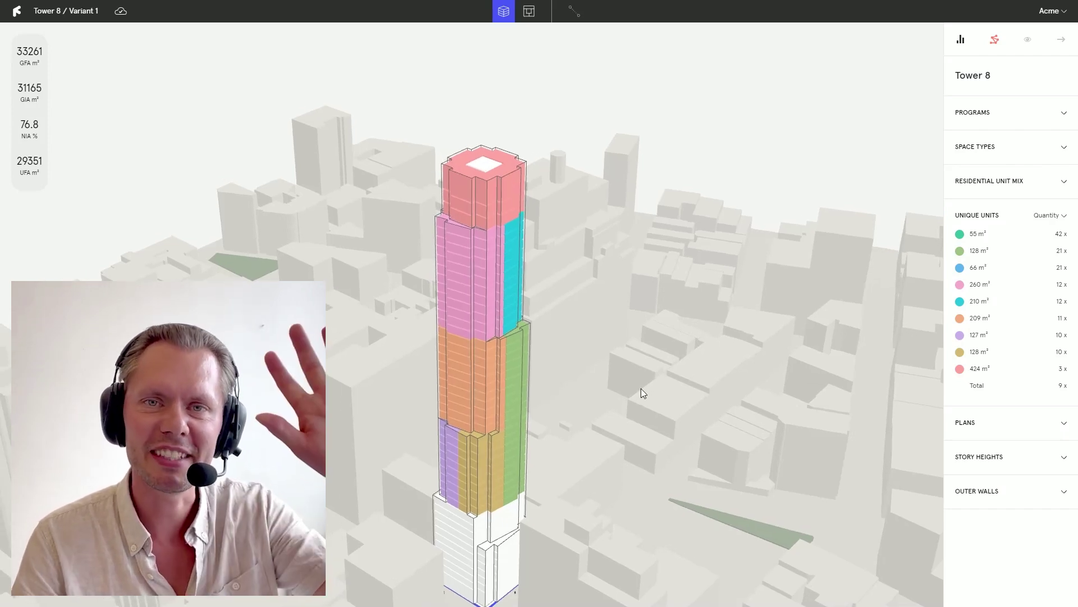